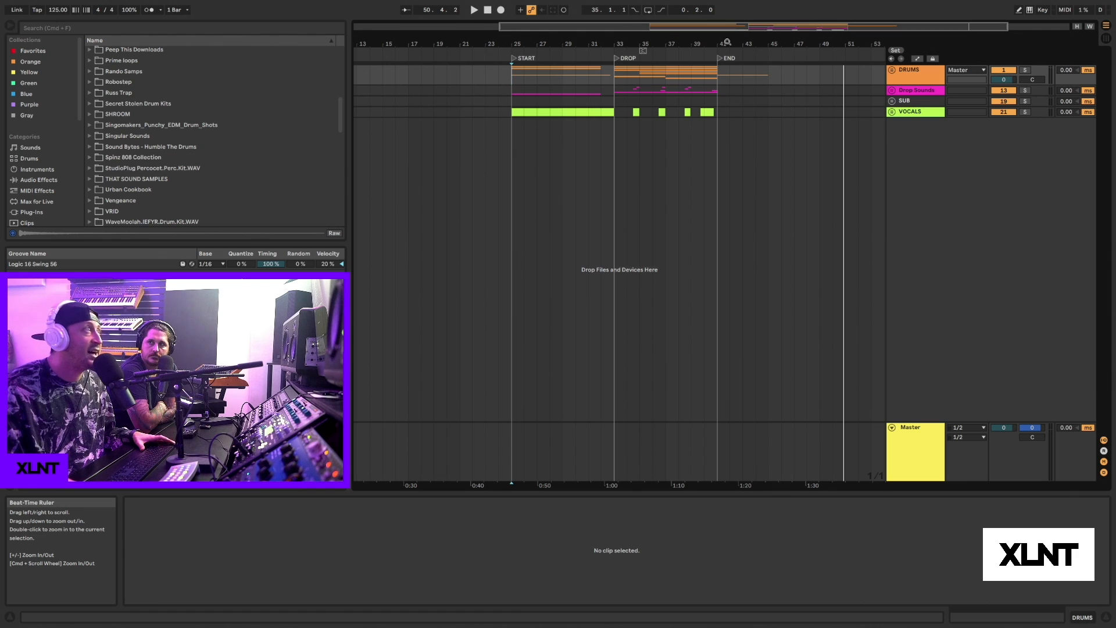
Unfold the DRUMS group and look over the tracks inside it.
click(893, 70)
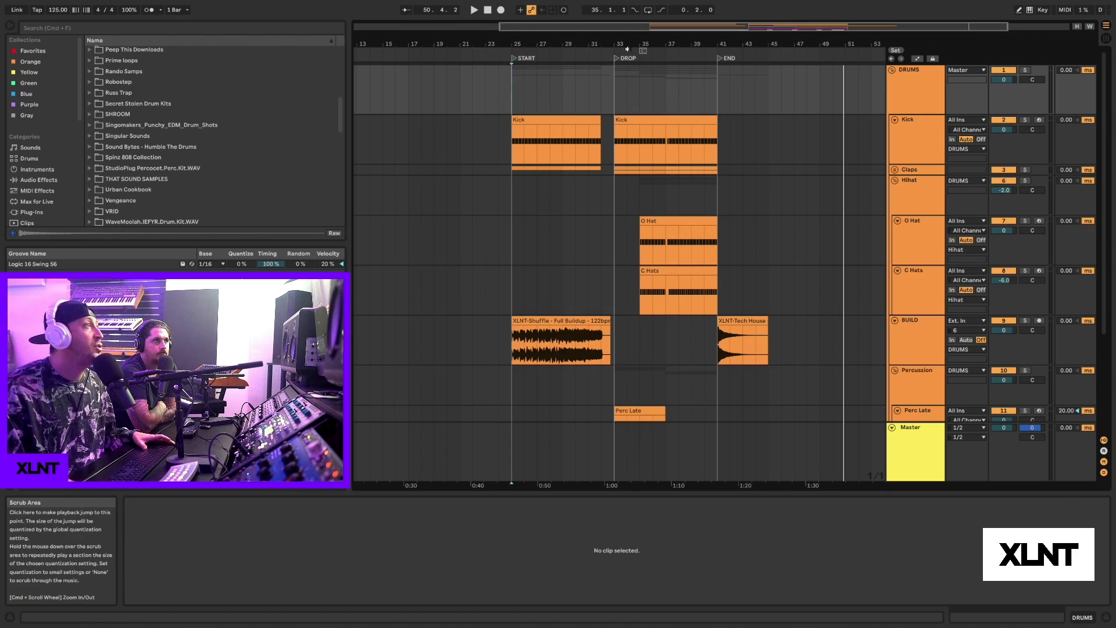
scroll(681, 125, up, 2)
scroll(681, 125, down, 1)
scroll(681, 125, down, 5)
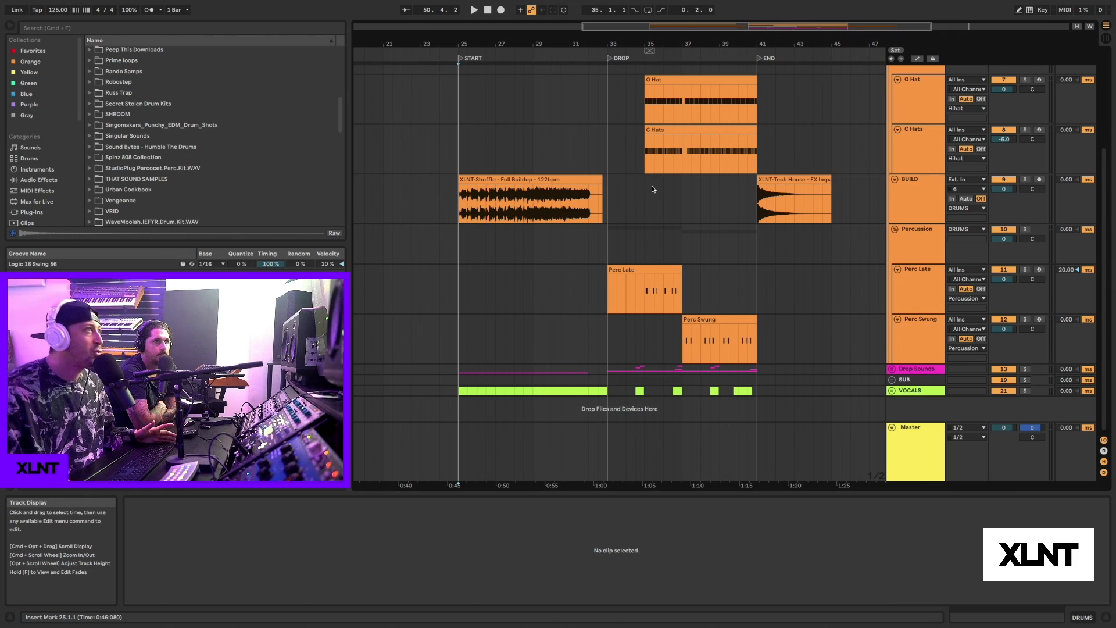
scroll(651, 186, up, 6)
Solo the DRUMS group and listen to it from the DROP marker at bar 33.
click(609, 86)
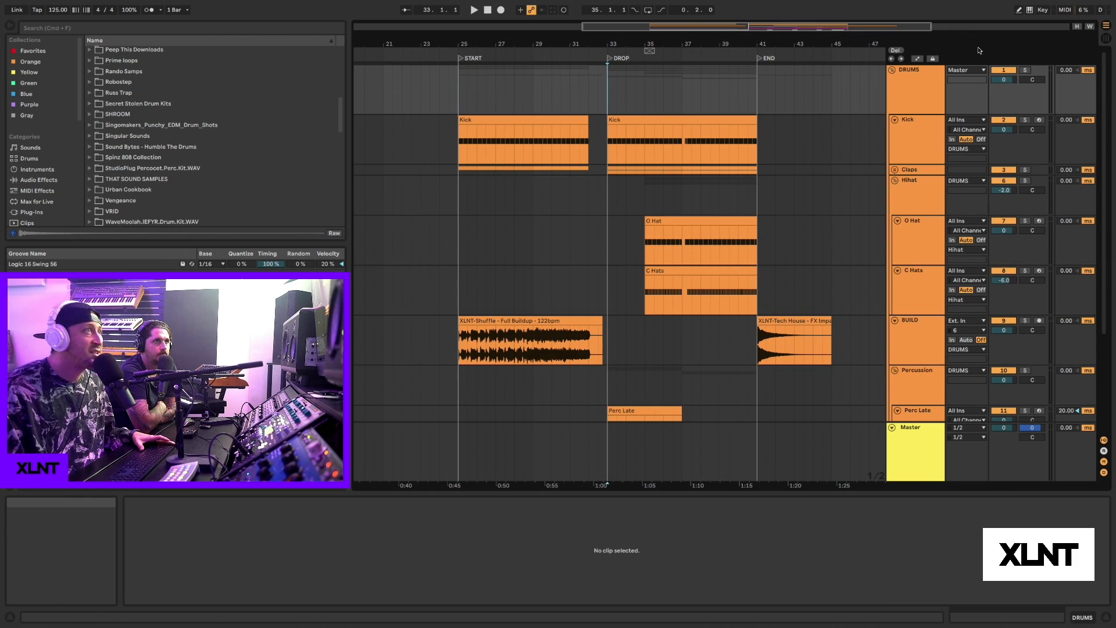
click(1026, 71)
key(space)
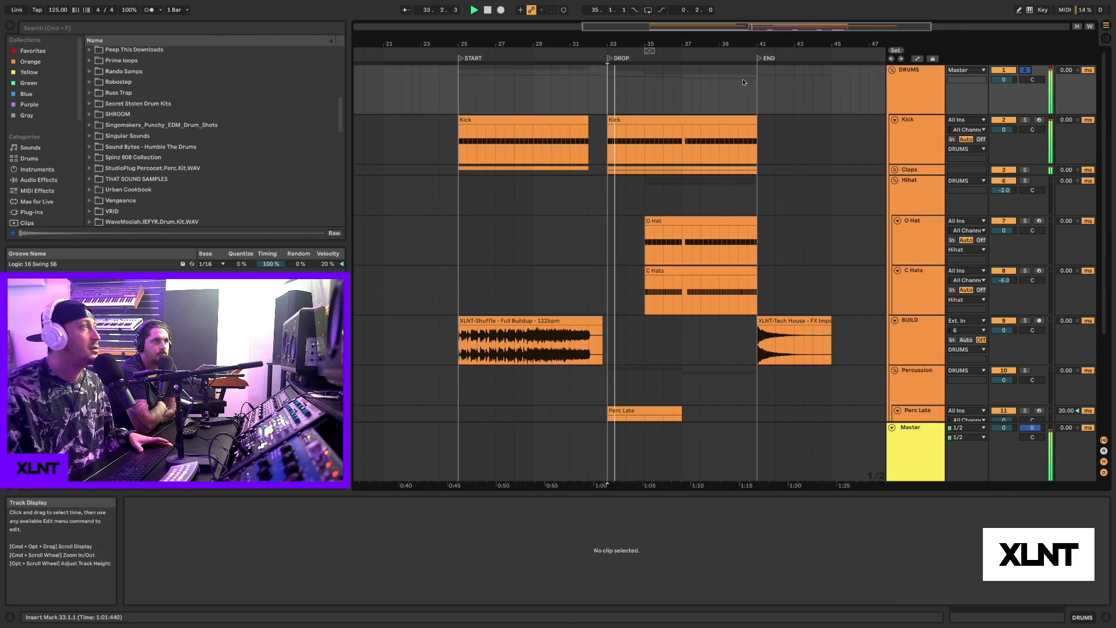
drag(645, 44, 679, 71)
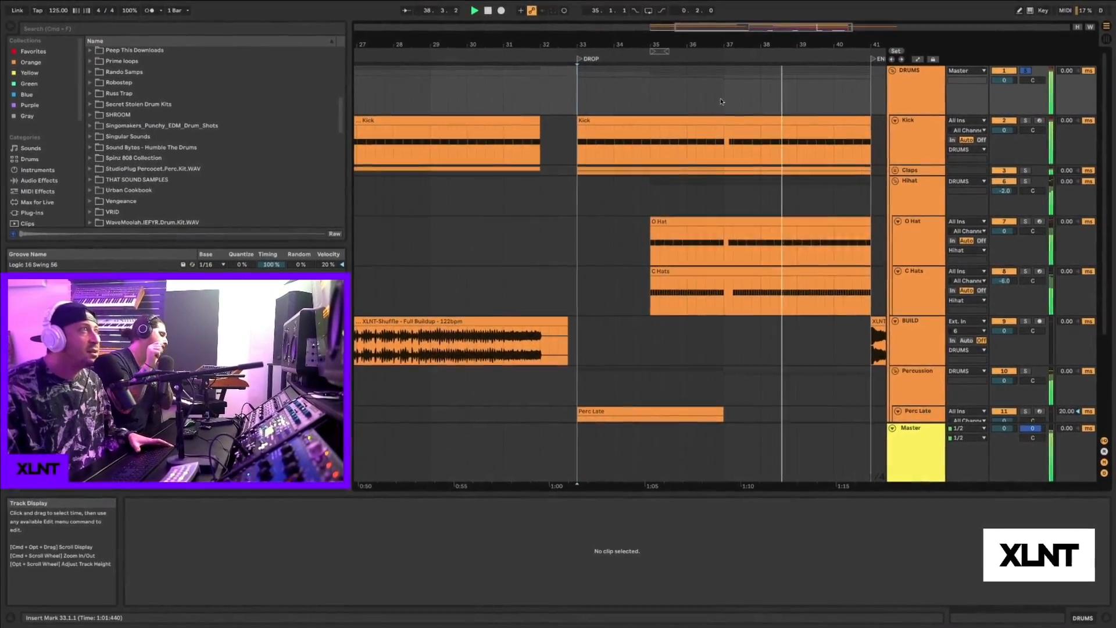
scroll(721, 101, right, 2)
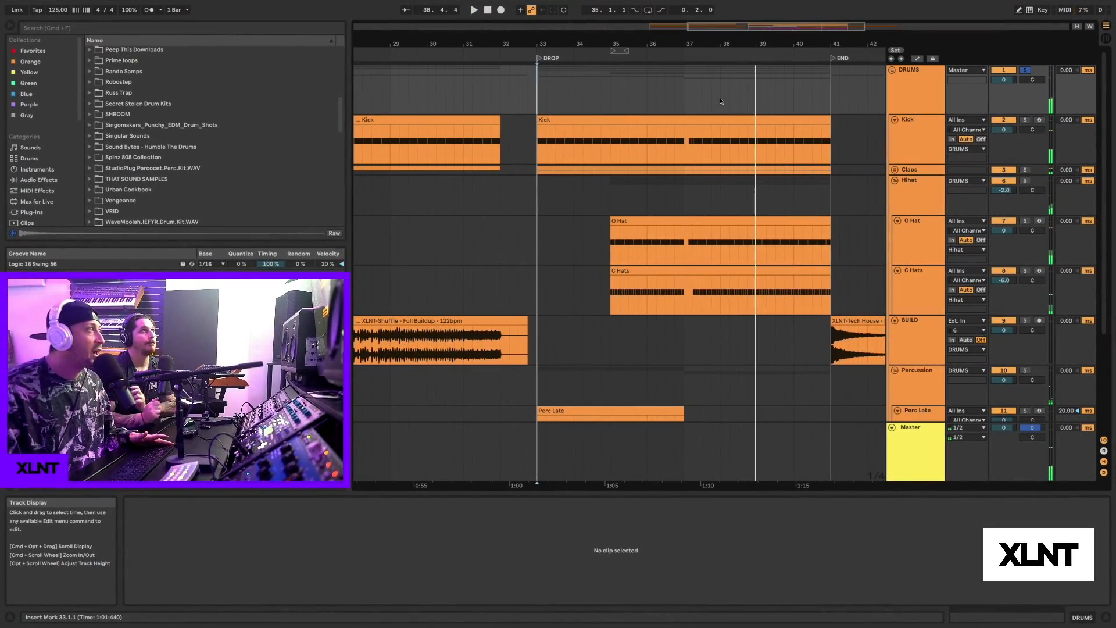
Enable the metronome, play the drums from bar 39 and raise the Master cue volume to 3.9.
click(686, 100)
click(149, 11)
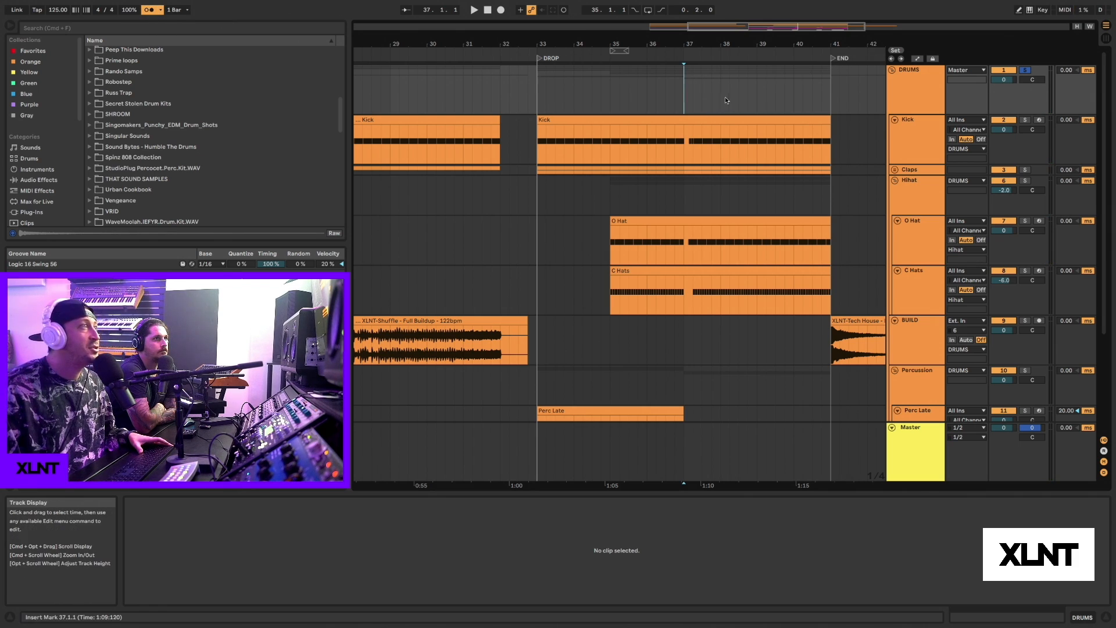
click(757, 99)
key(space)
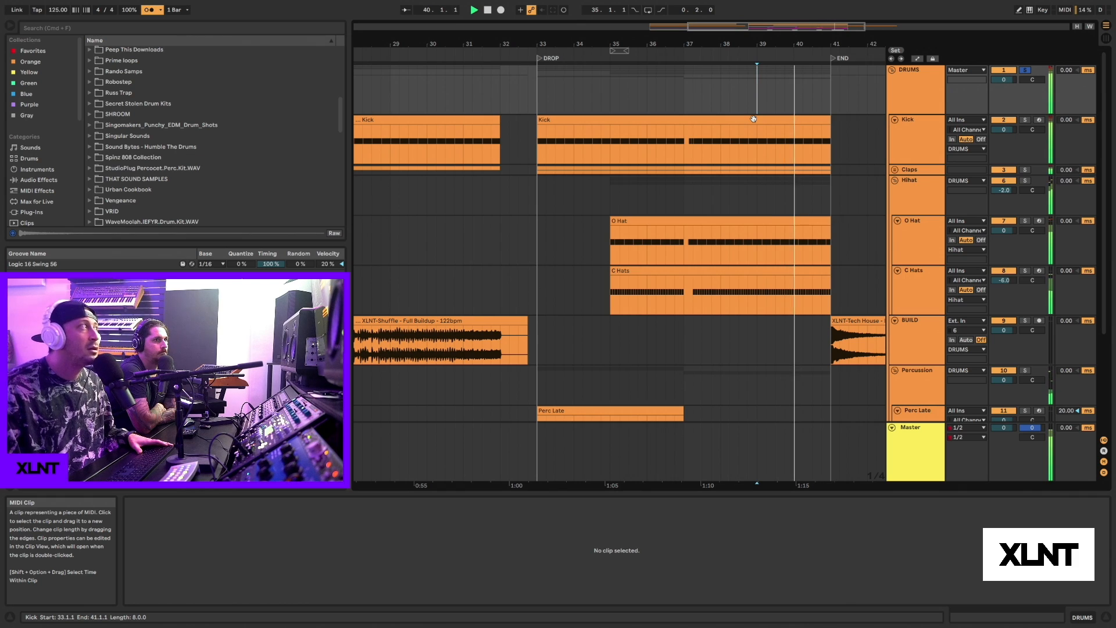
drag(1032, 427, 1022, 375)
key(space)
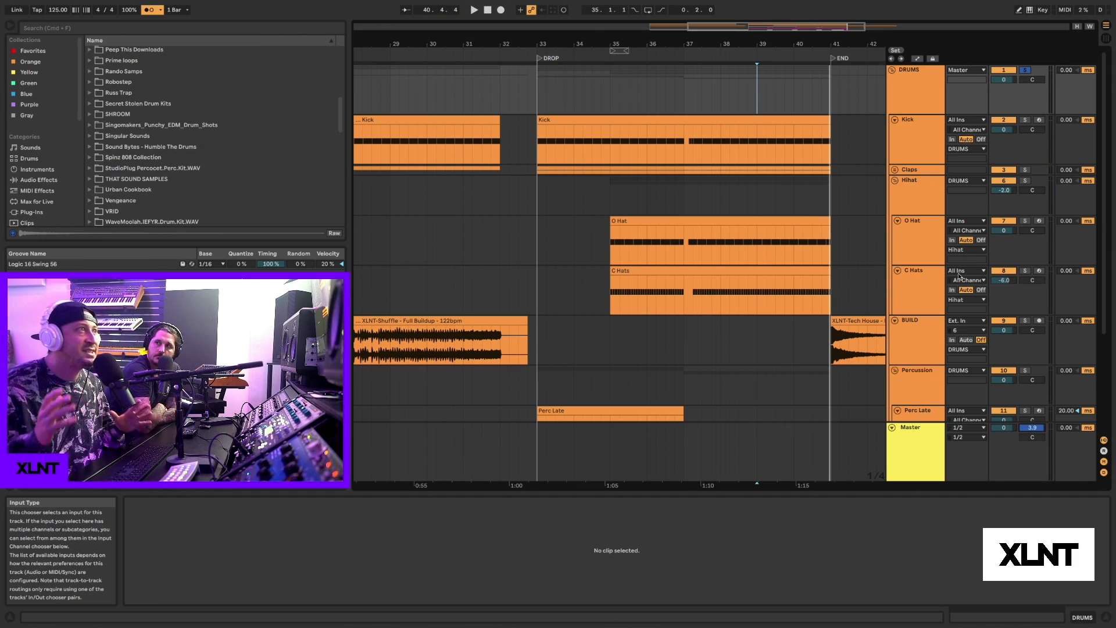
Switch the metronome off and unsolo the DRUMS group.
mouse_move(757, 43)
mouse_down()
mouse_move(758, 74)
mouse_move(752, 41)
mouse_up()
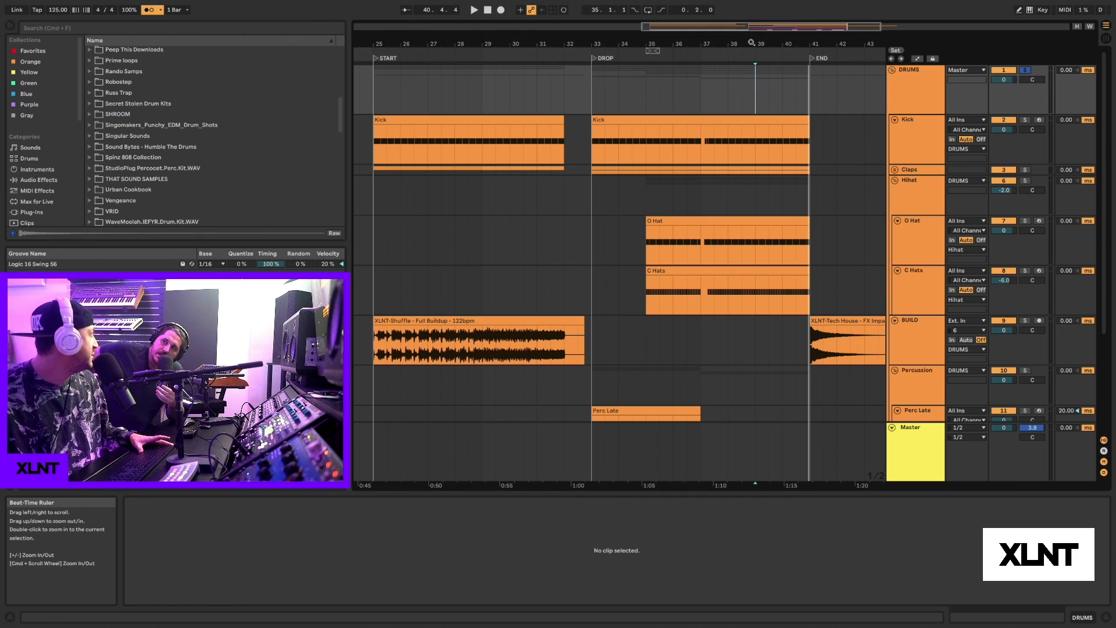
drag(752, 42, 729, 42)
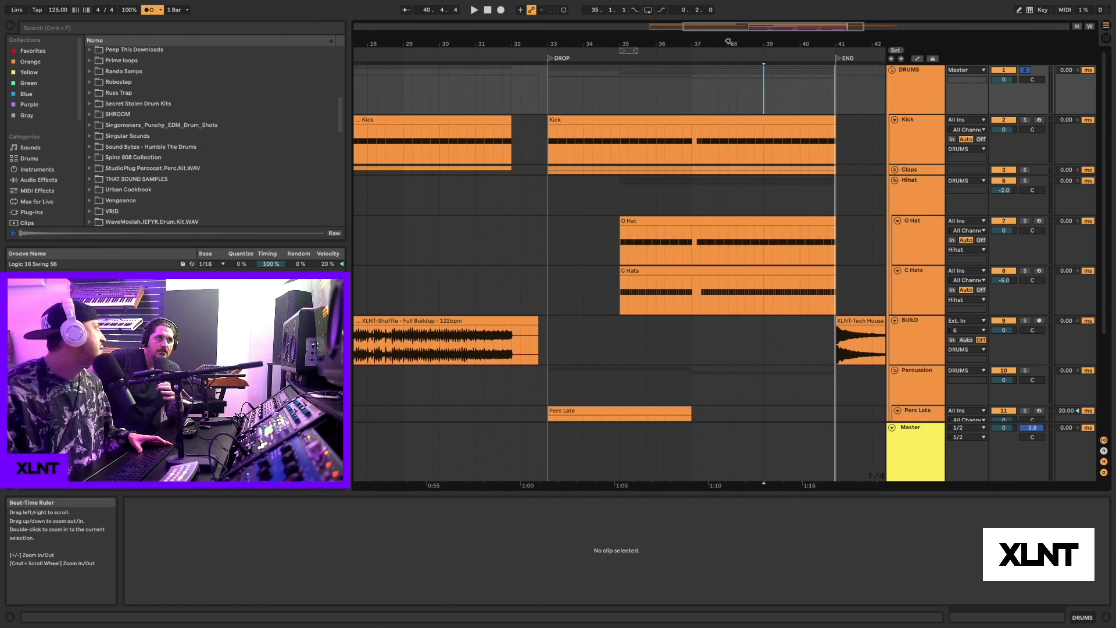
click(148, 10)
drag(746, 42, 745, 45)
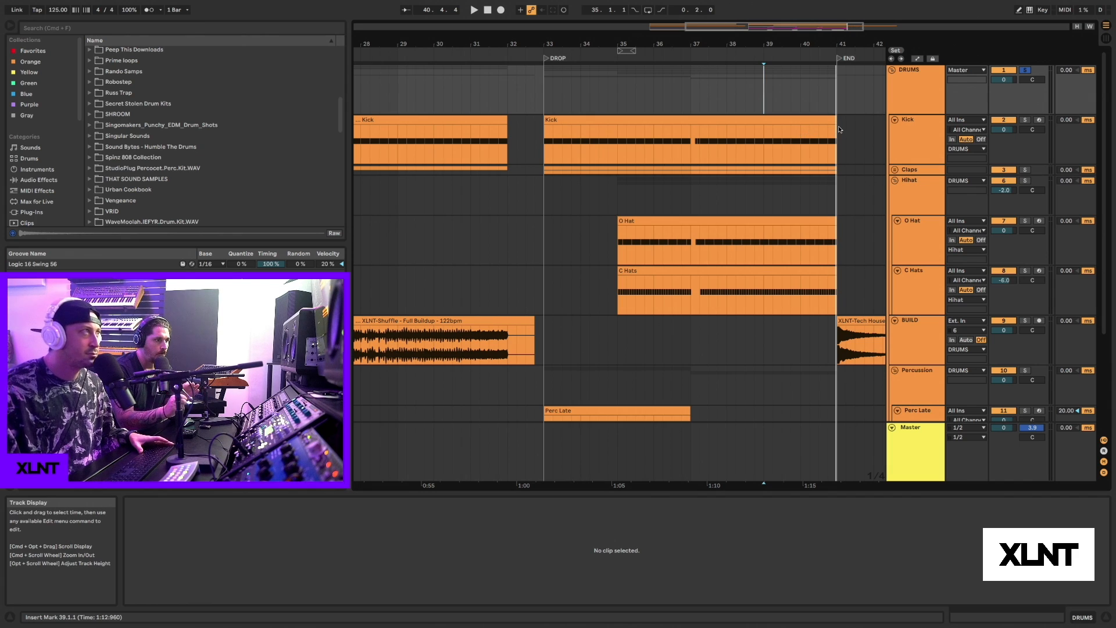
drag(786, 45, 786, 43)
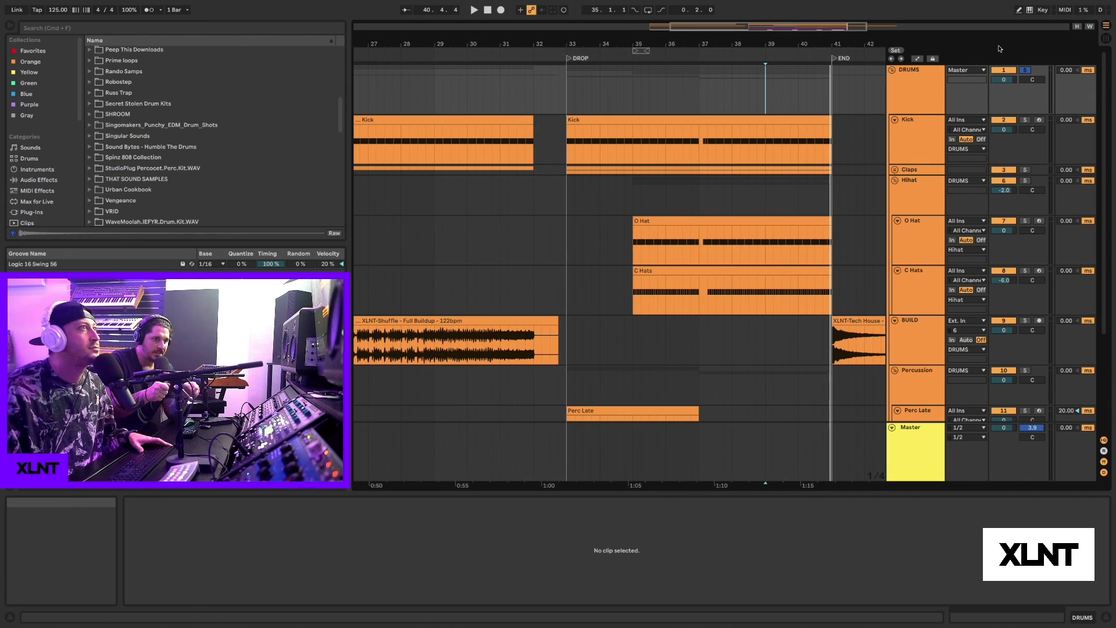
click(1026, 71)
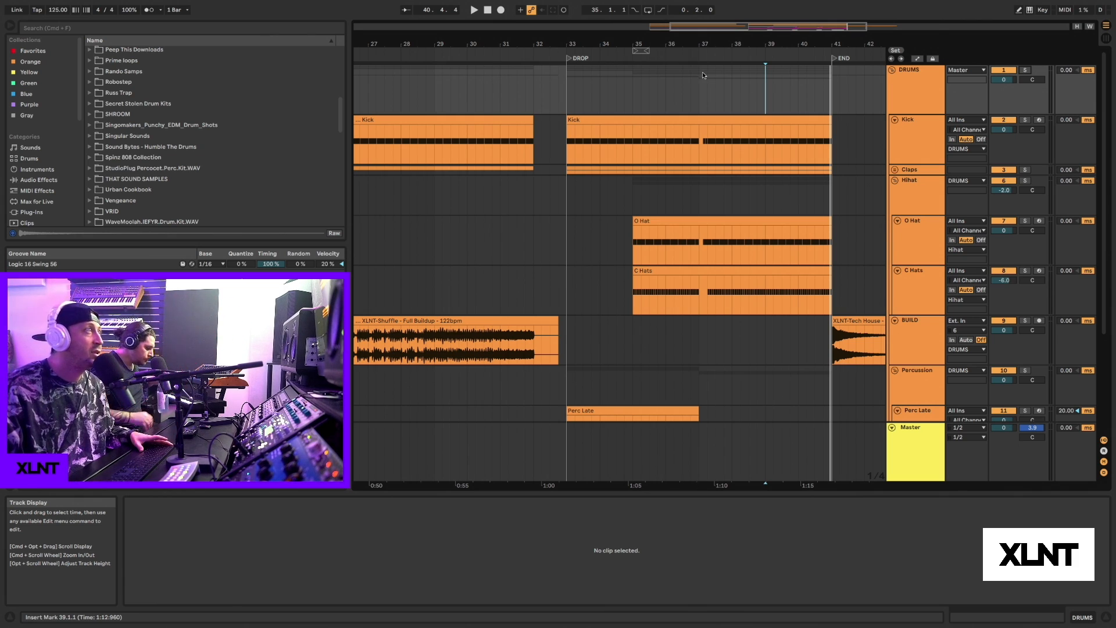
Select bars 35 to 37 of the Kick clip and enlarge the note editor to inspect its hits.
drag(725, 48, 720, 42)
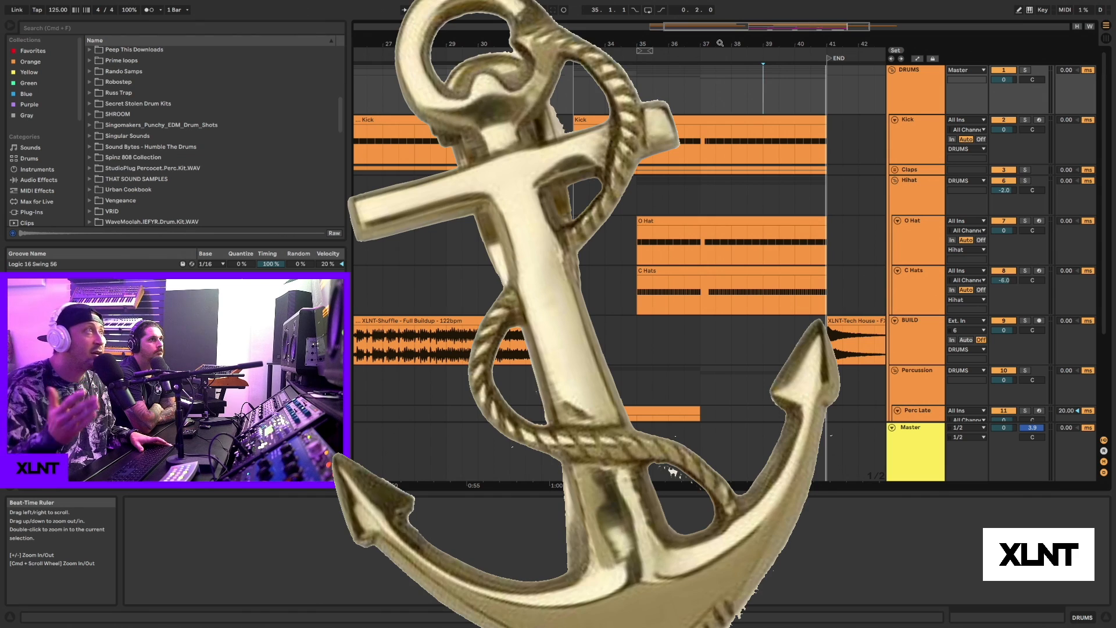
drag(732, 38, 732, 42)
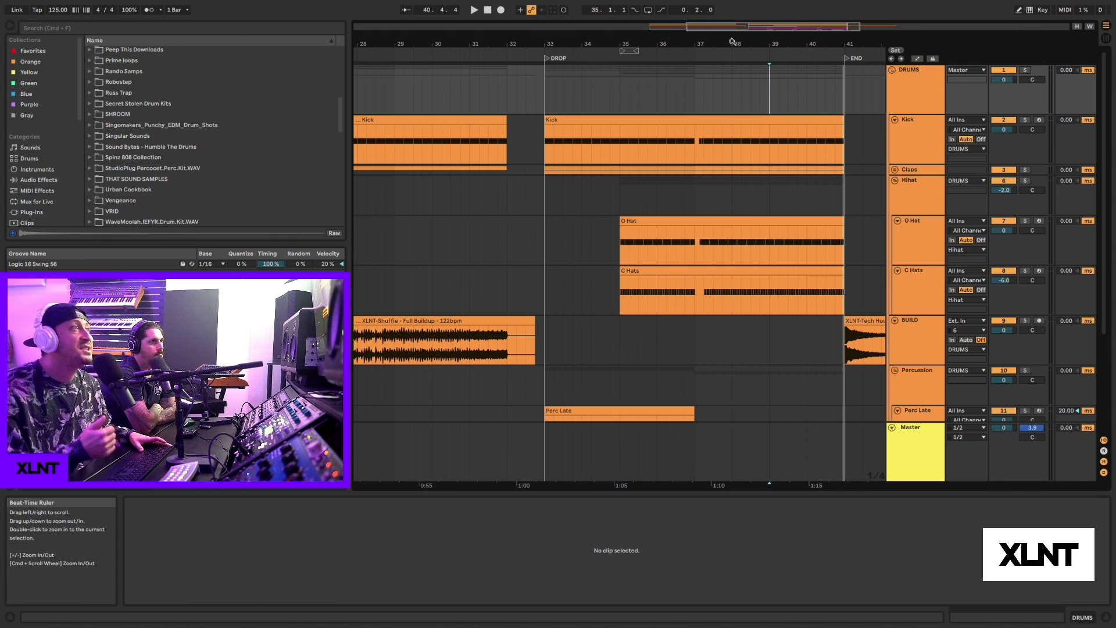
drag(732, 42, 732, 55)
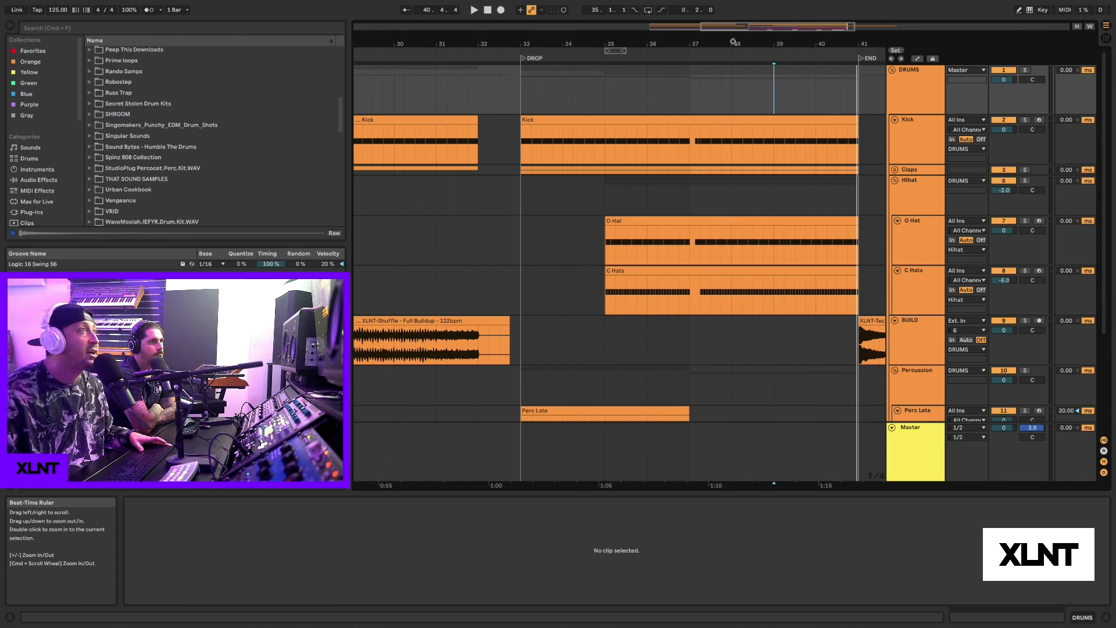
drag(608, 152, 690, 145)
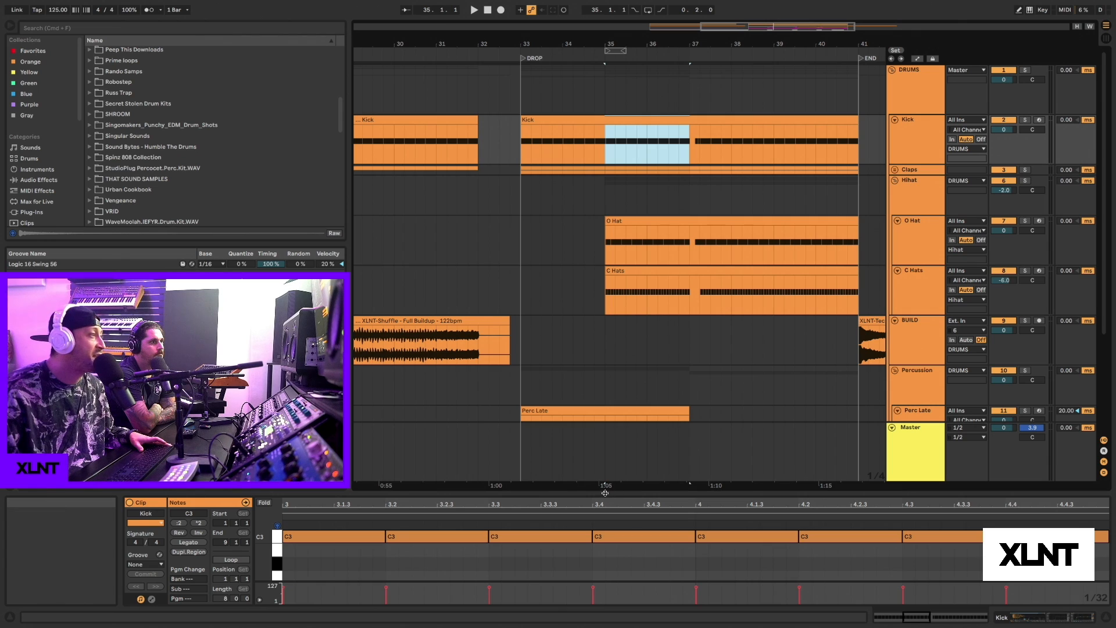
drag(608, 496, 607, 445)
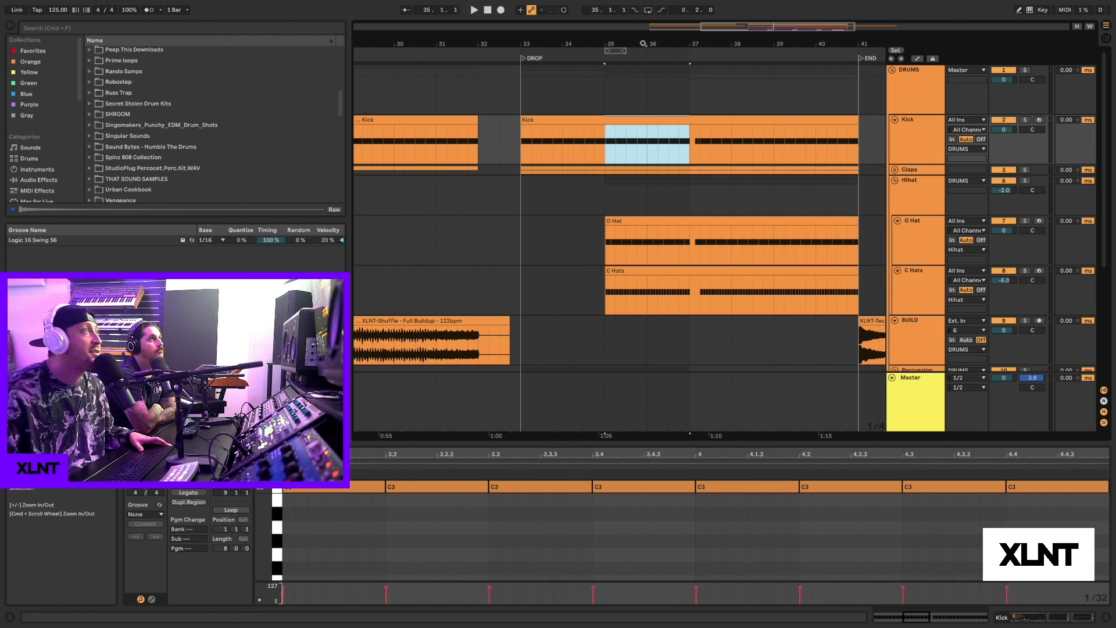
drag(644, 43, 644, 51)
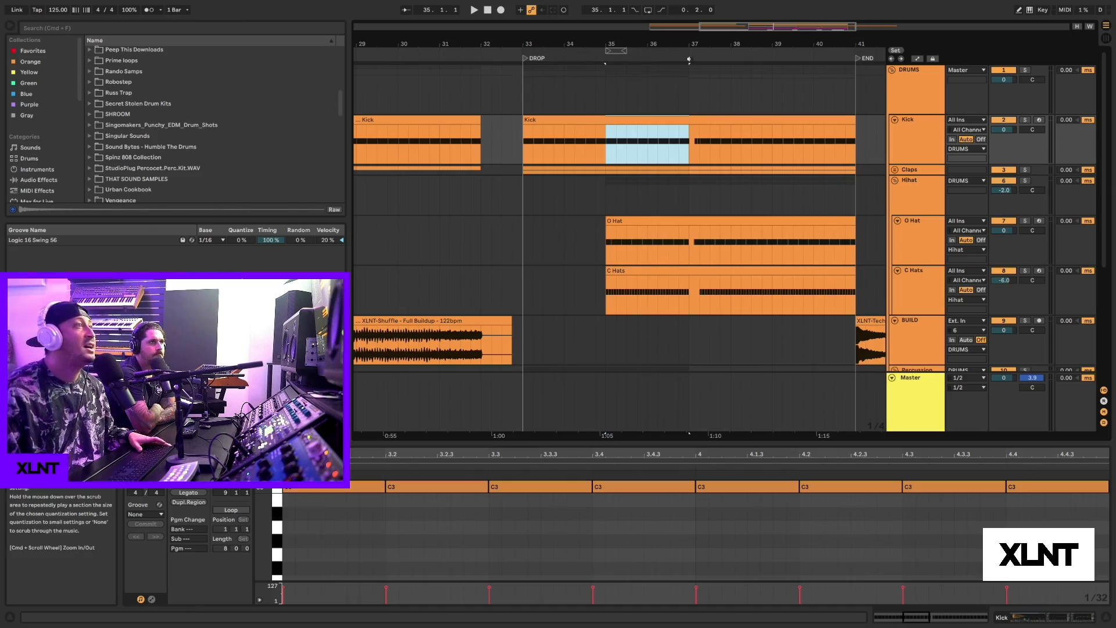
Unfold the Claps group and its CLAP 02 track to show both clap patterns.
click(894, 170)
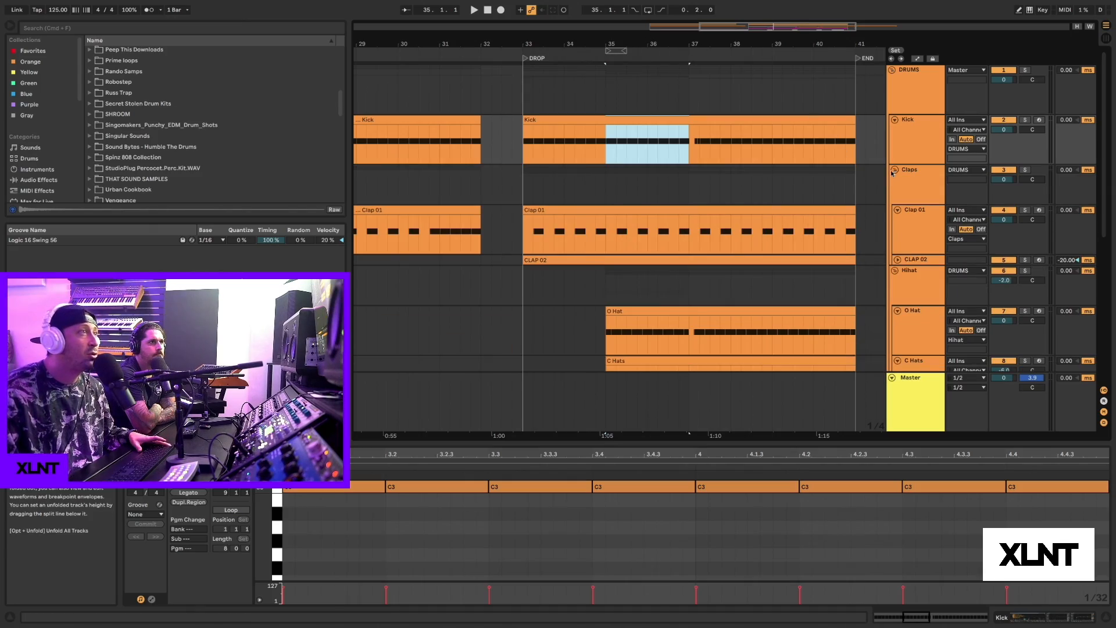
scroll(893, 186, down, 2)
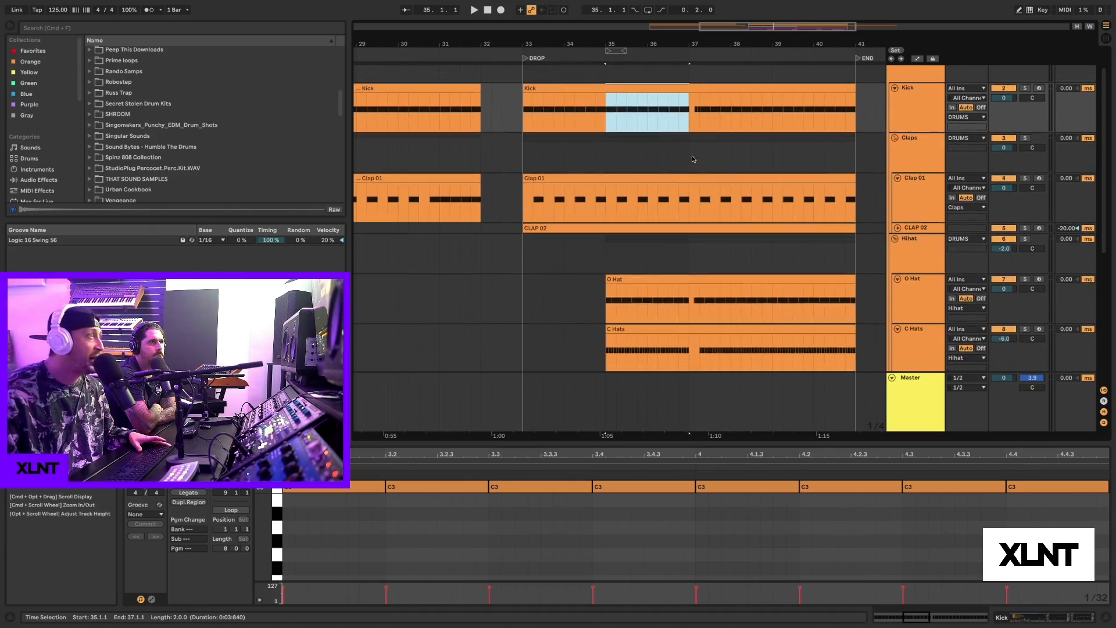
click(897, 228)
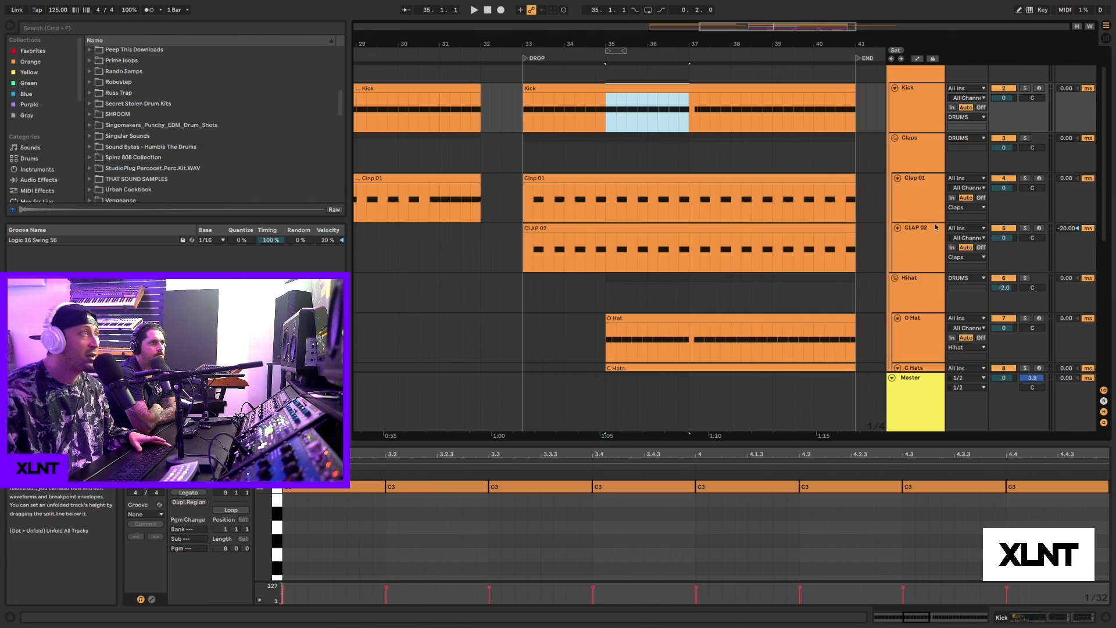
Audition the Clap 01 and CLAP 02 tracks by soloing one after the other.
click(910, 187)
click(1025, 178)
key(space)
click(1025, 228)
key(space)
Place the insert marker at 35.4.1 and play the soloed CLAP 02 from there.
click(634, 208)
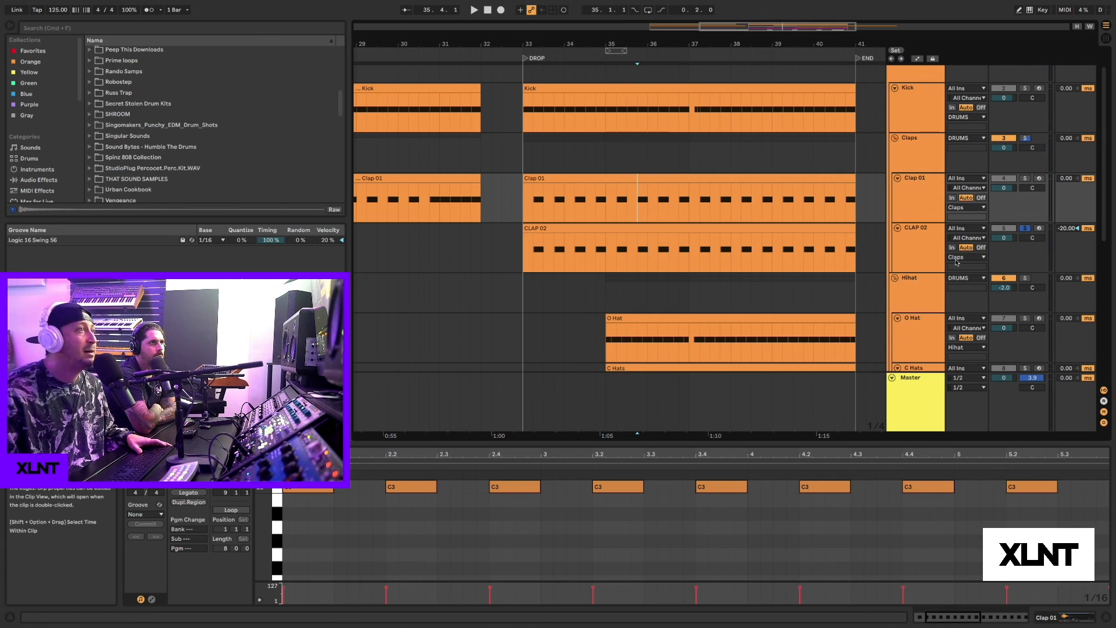
key(space)
key(space)
key(space)
key(space)
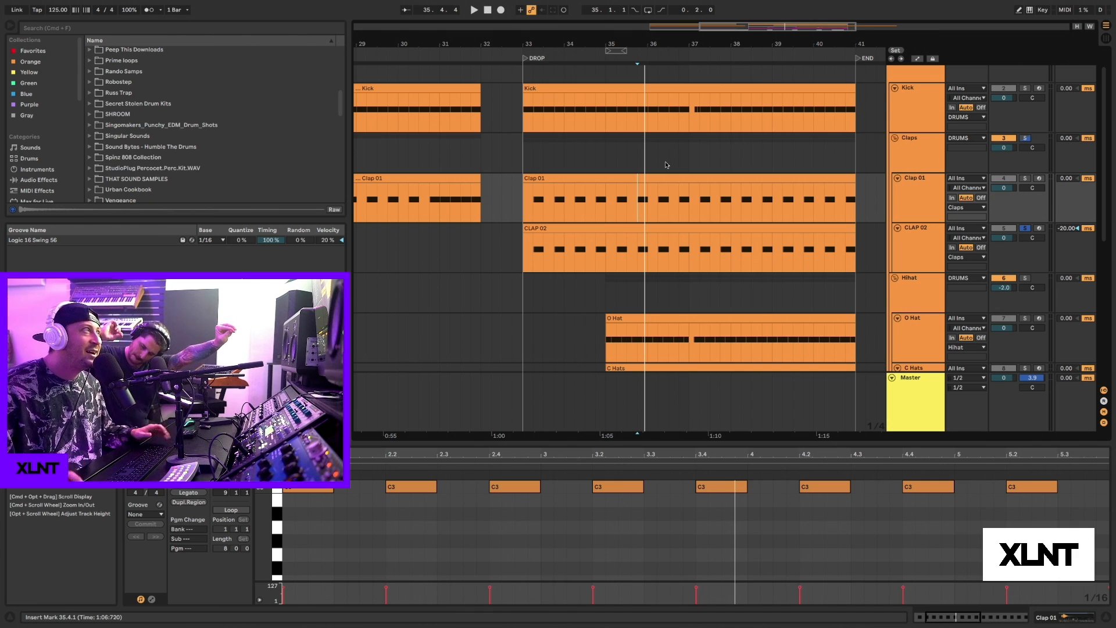
Try a track delay of -247 ms on CLAP 02 and return it to -20 ms.
scroll(639, 43, up, 2)
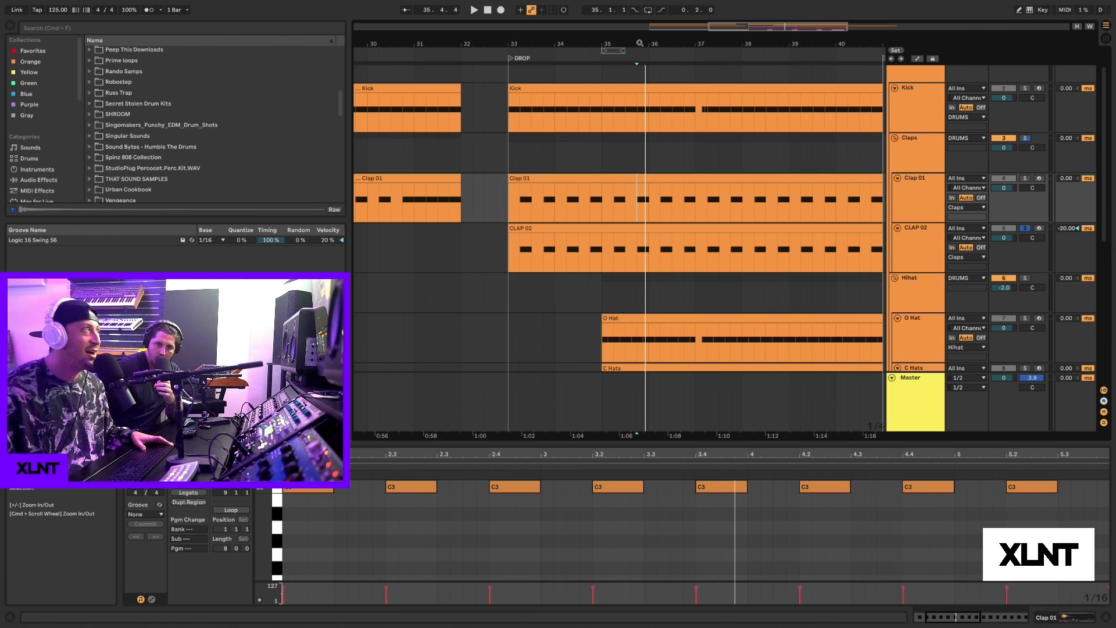
scroll(640, 43, up, 1)
scroll(639, 43, down, 1)
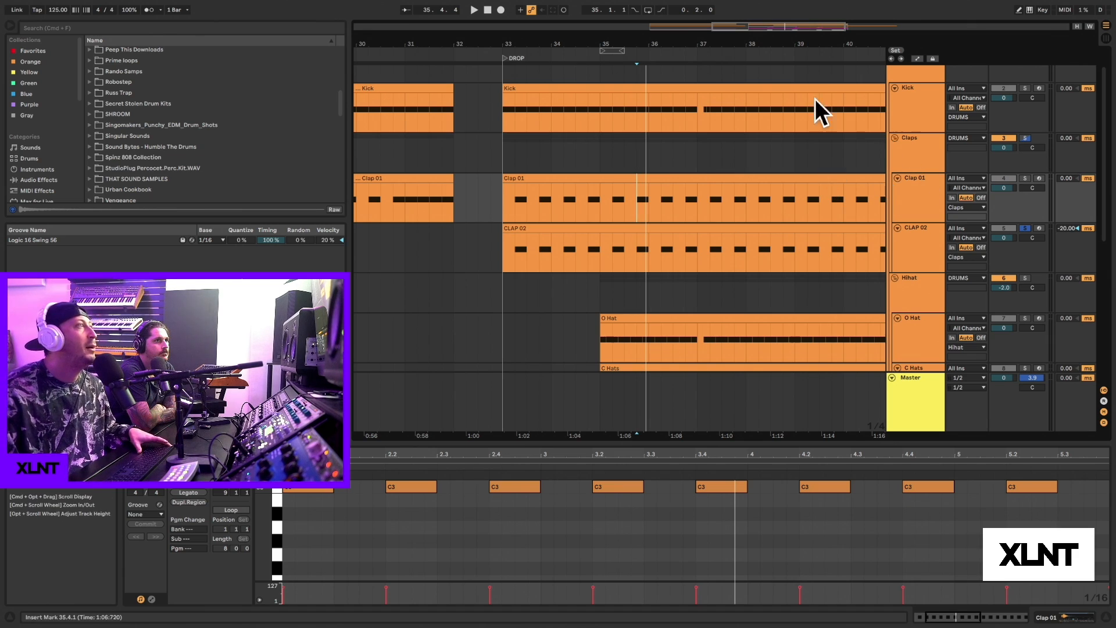
scroll(689, 45, up, 1)
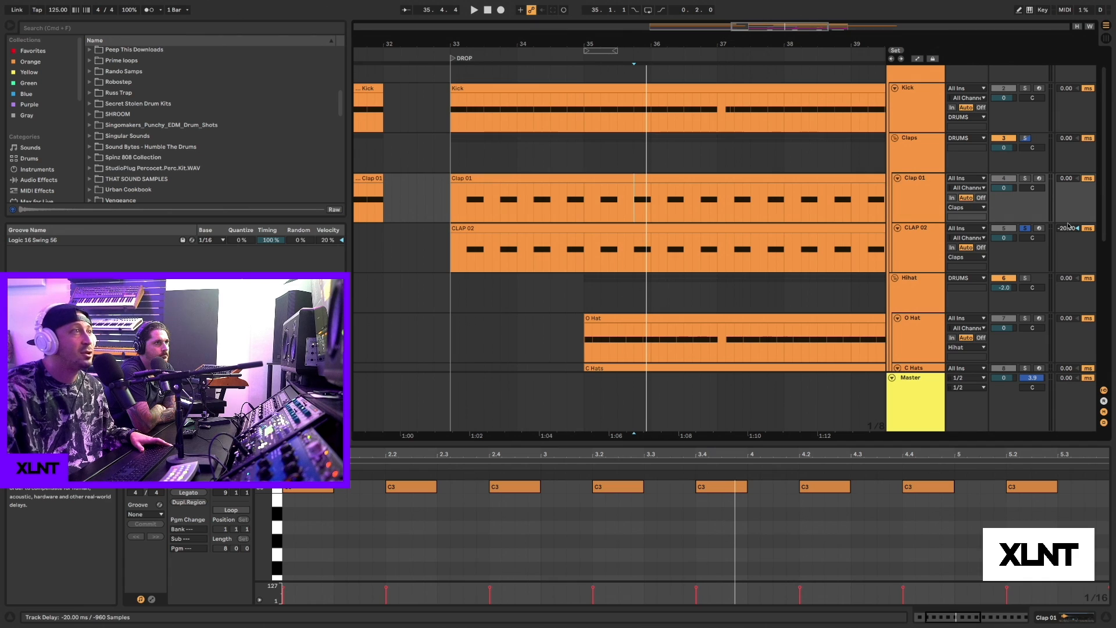
drag(1071, 230, 1068, 300)
drag(1067, 231, 1067, 227)
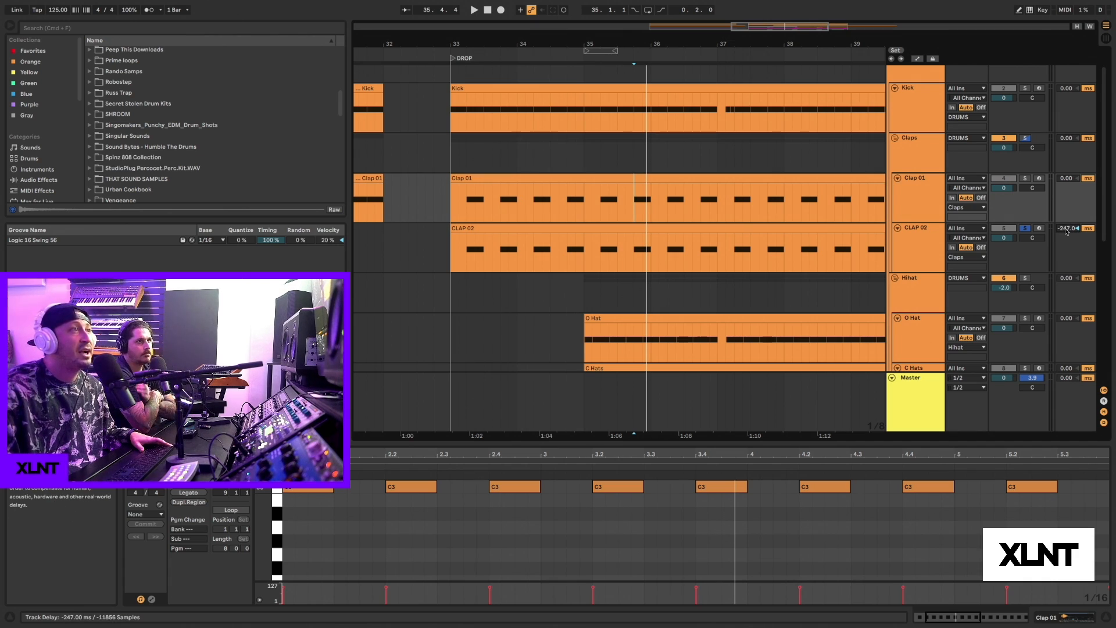
text(-20)
key(Return)
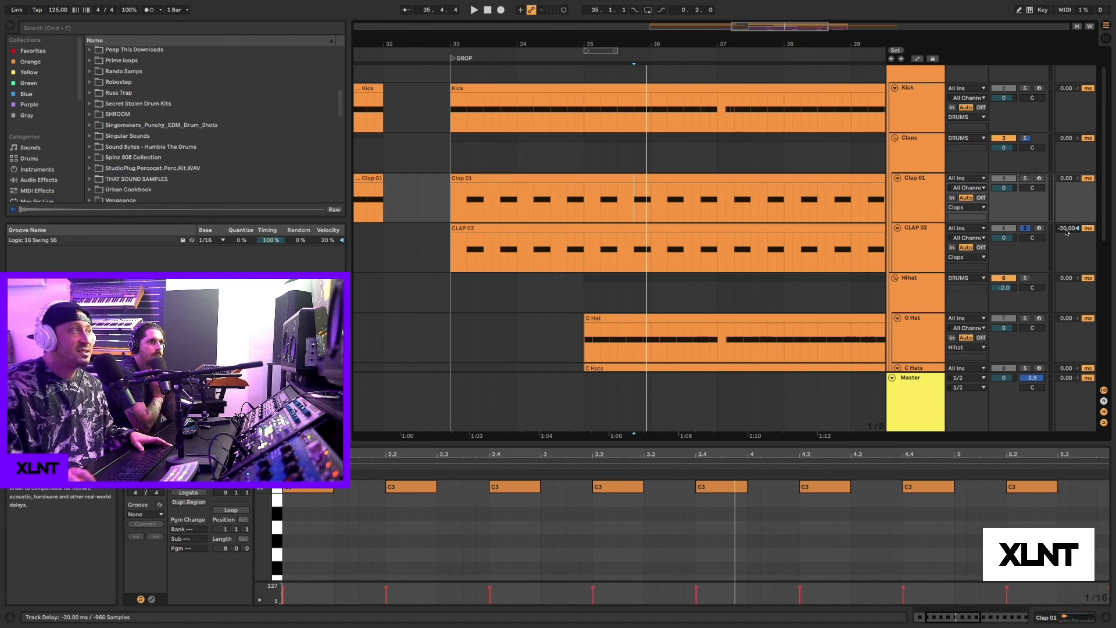
Play both clap tracks looped over bars 35 to 37 and set the CLAP 02 track delay to -20 ms.
scroll(634, 218, down, 1)
scroll(630, 218, up, 5)
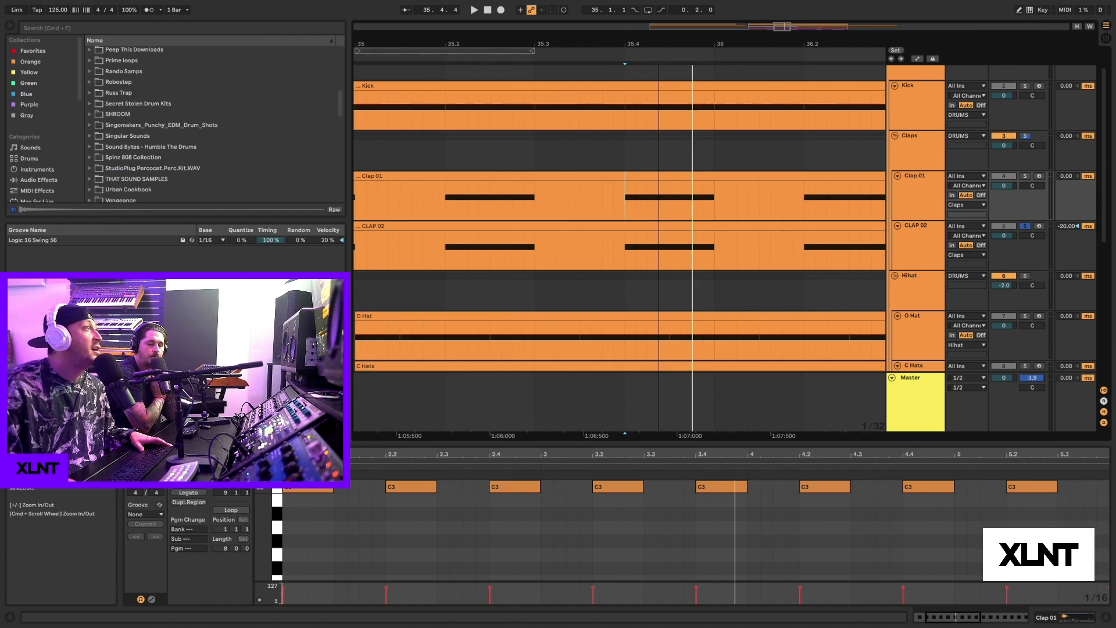
scroll(609, 181, down, 4)
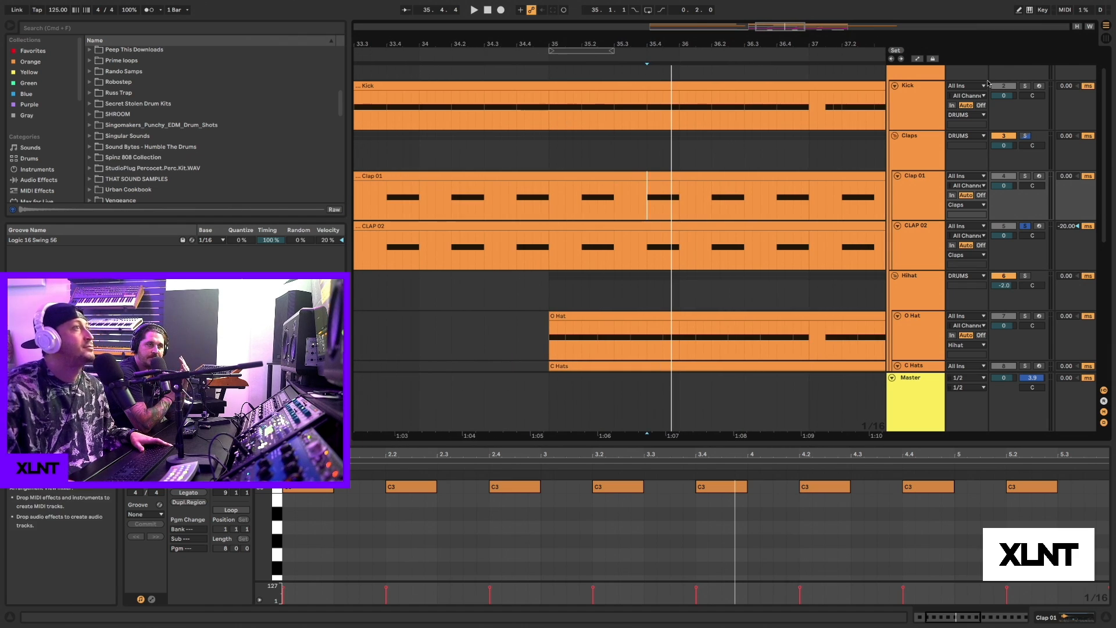
scroll(849, 177, up, 2)
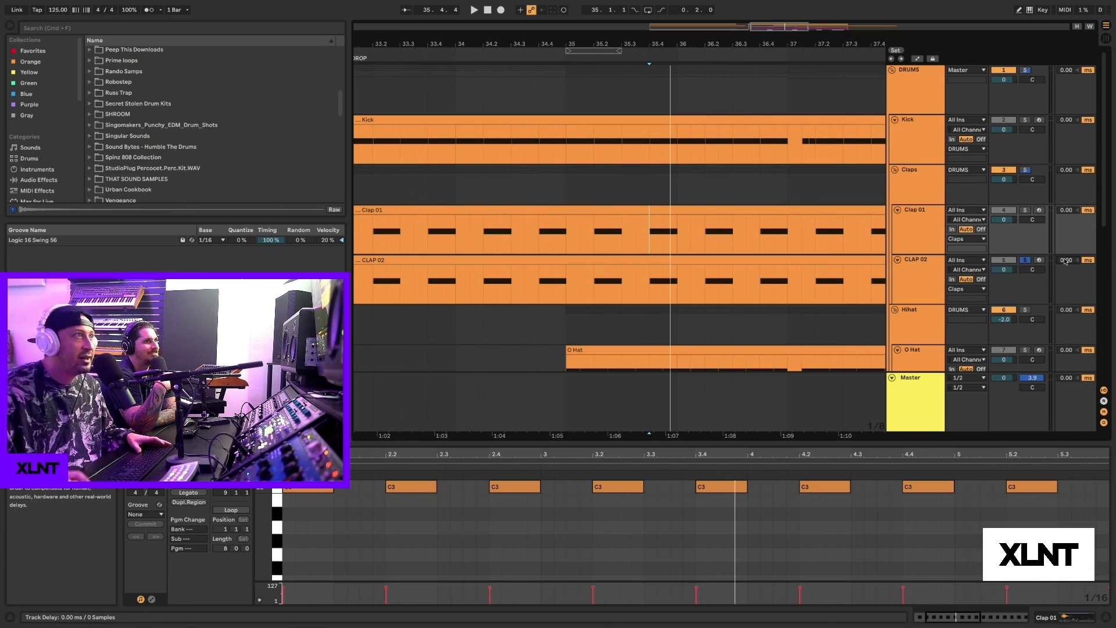
key(space)
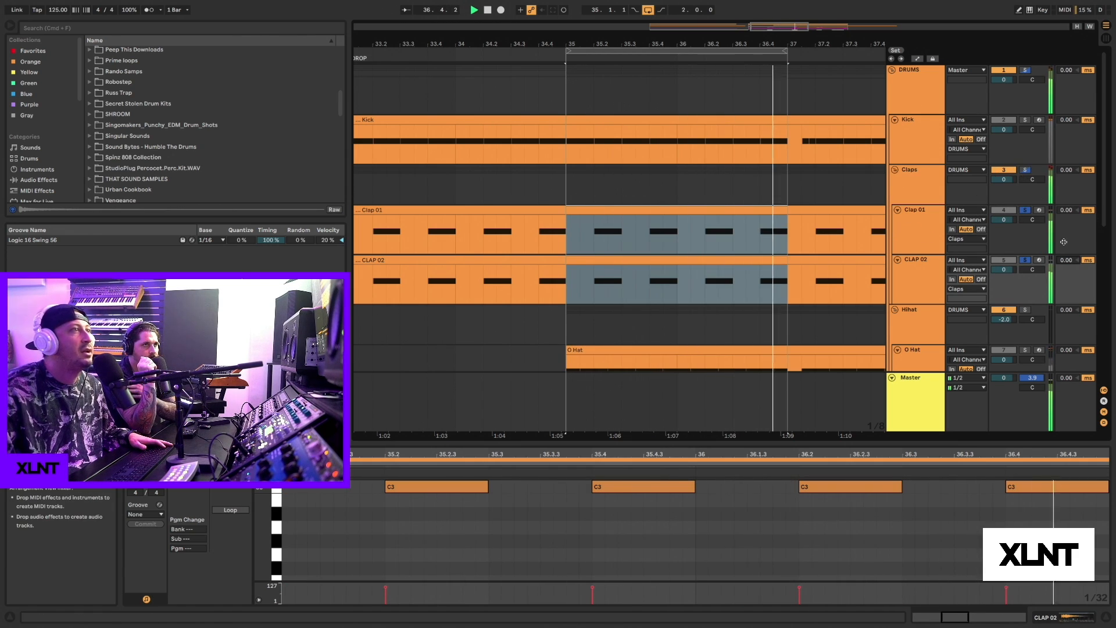
drag(1066, 260, 1066, 283)
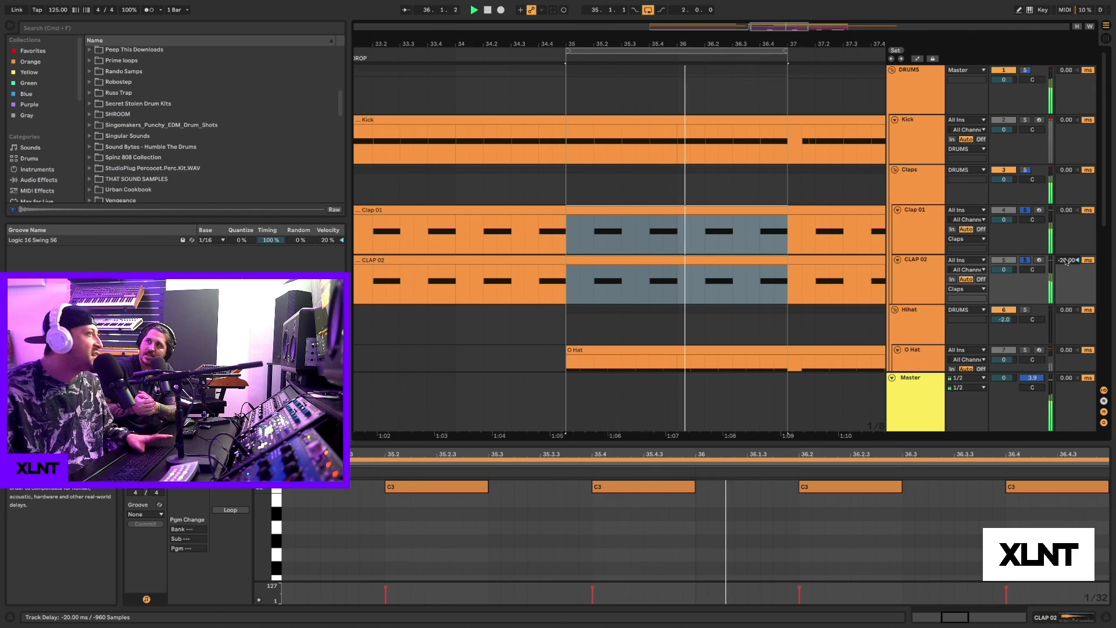
Stop playback, restore the CLAP 02 track delay to -20 ms and take the DRUMS group out of solo.
key(space)
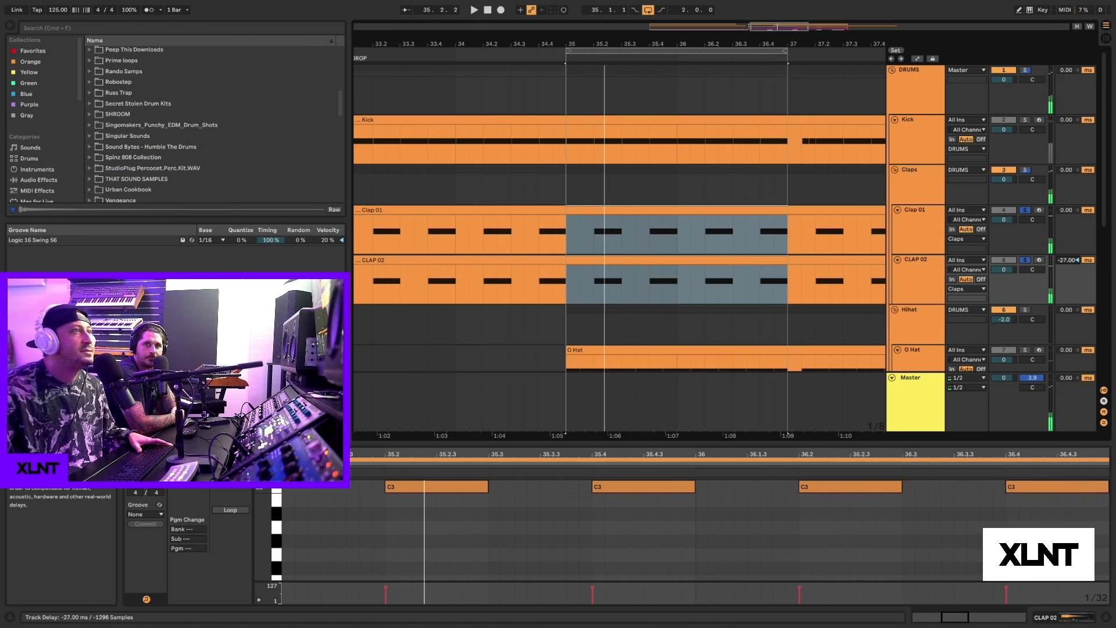
text(20)
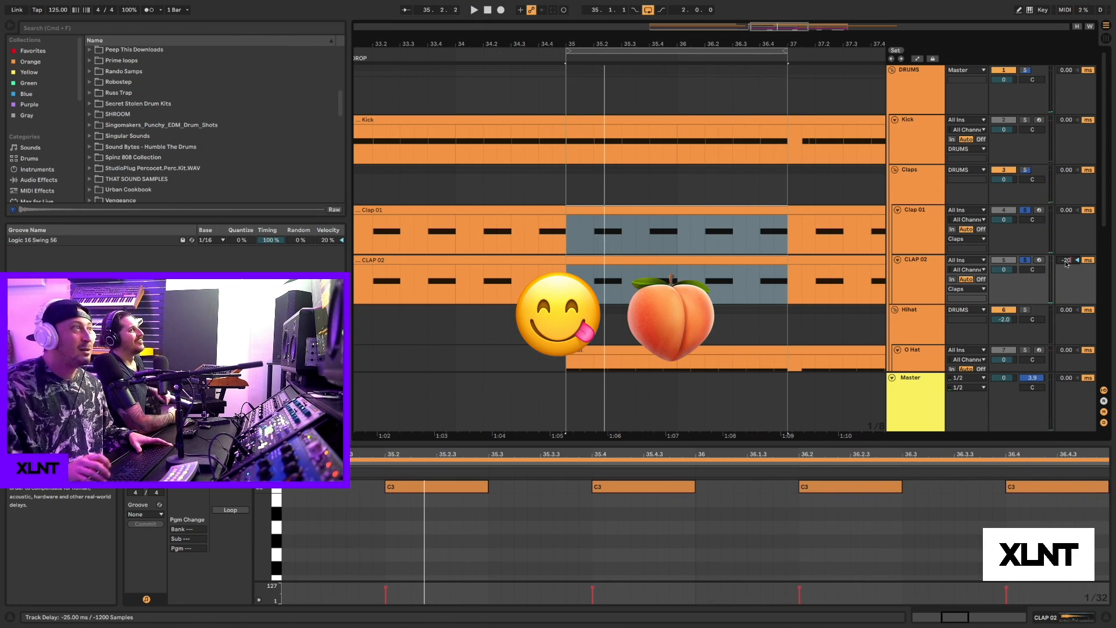
drag(682, 45, 684, 42)
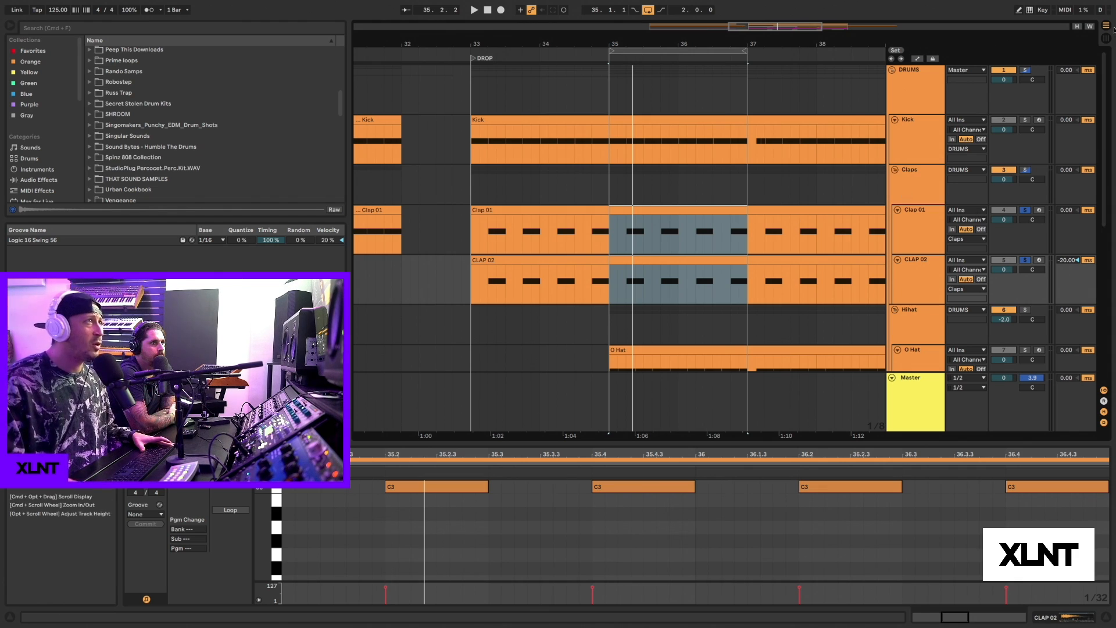
click(1027, 71)
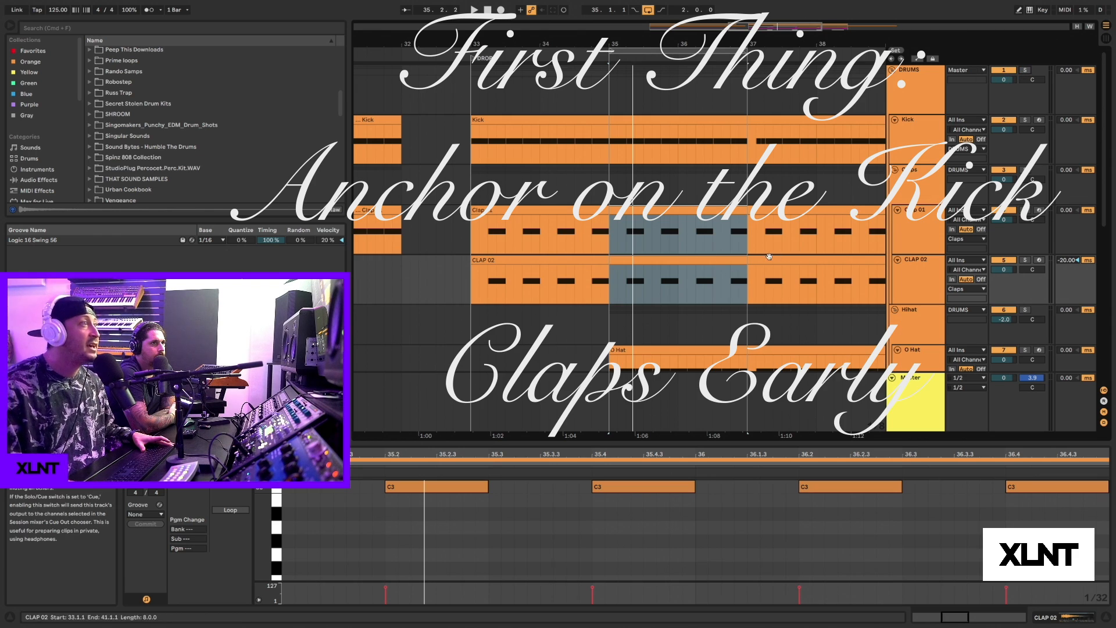
Look over the clap, hi-hat and percussion tracks around the drop.
scroll(776, 256, down, 5)
drag(689, 44, 688, 29)
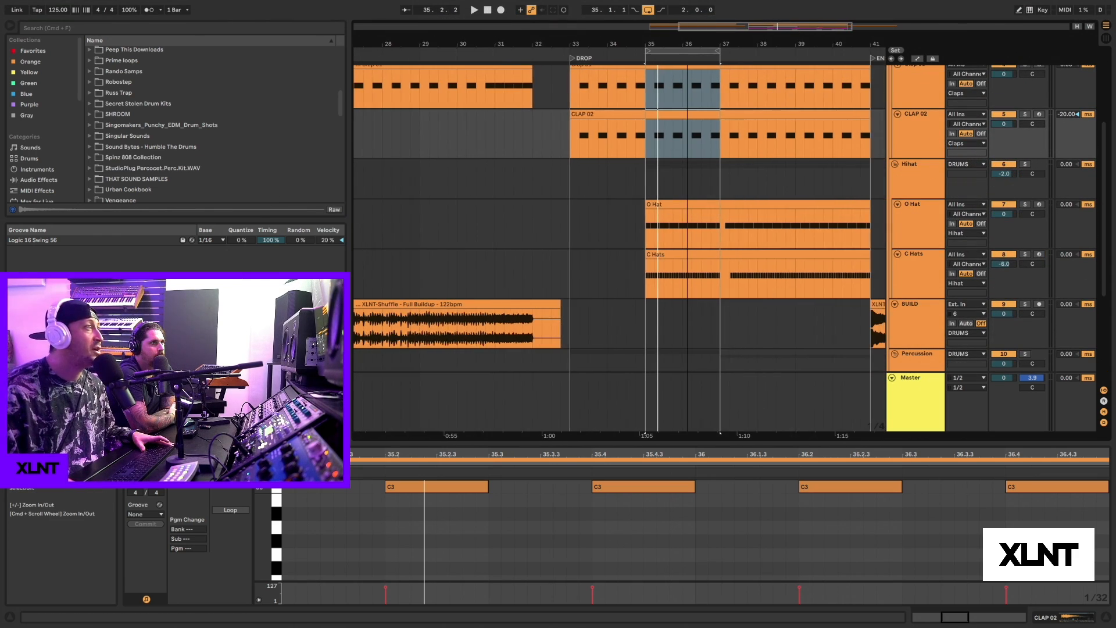
scroll(690, 173, up, 1)
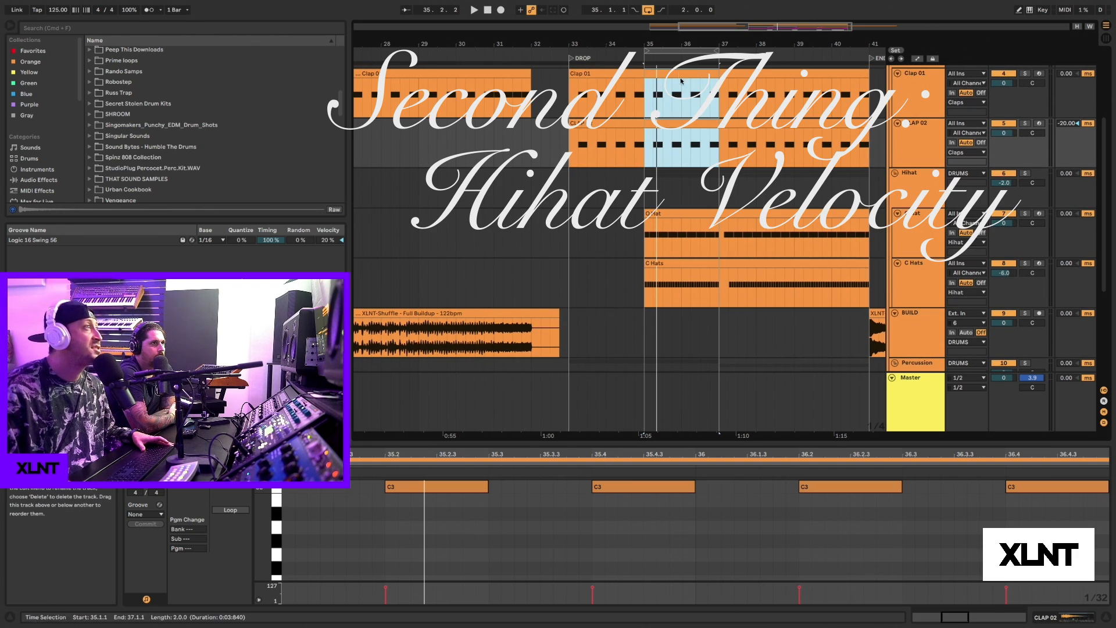
click(673, 157)
drag(678, 42, 677, 51)
scroll(700, 132, down, 5)
scroll(699, 130, down, 1)
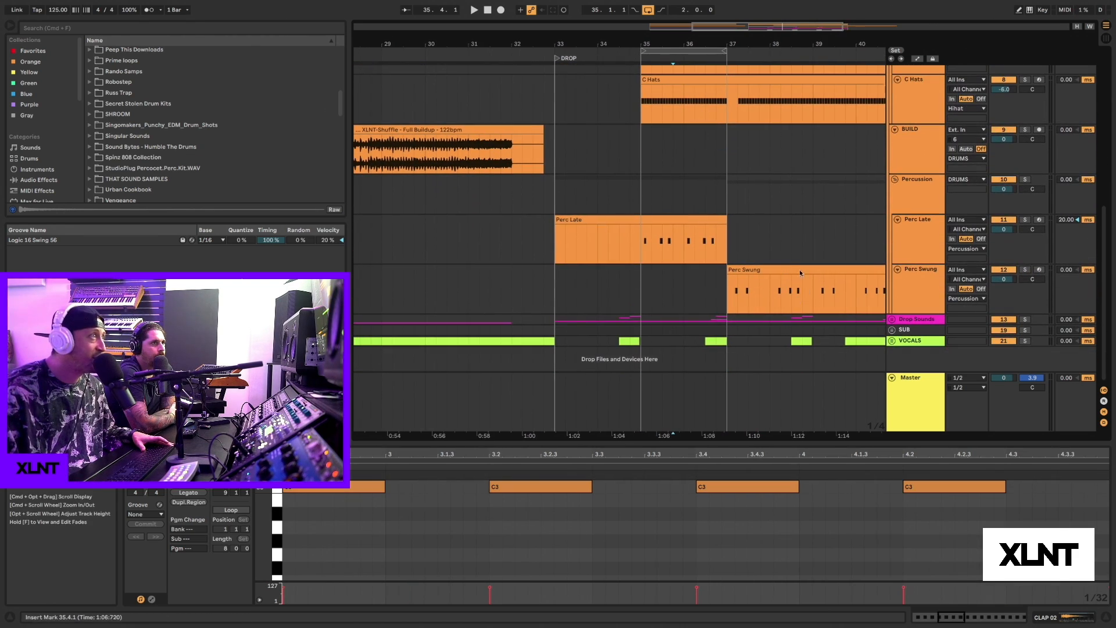
scroll(760, 250, up, 4)
scroll(759, 258, down, 1)
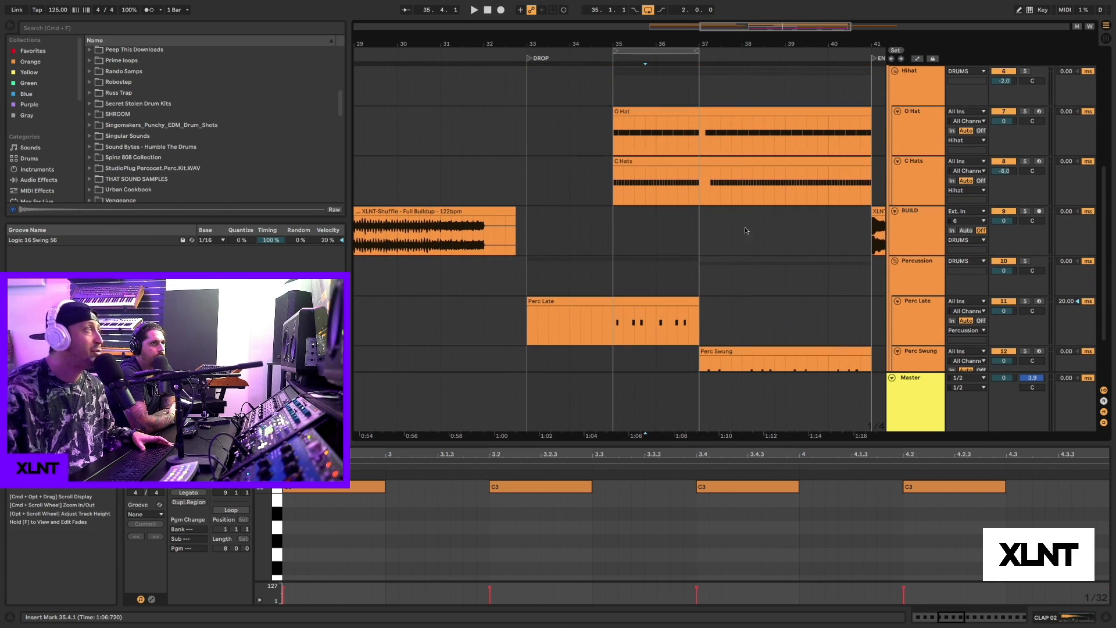
drag(719, 41, 719, 34)
scroll(716, 181, up, 3)
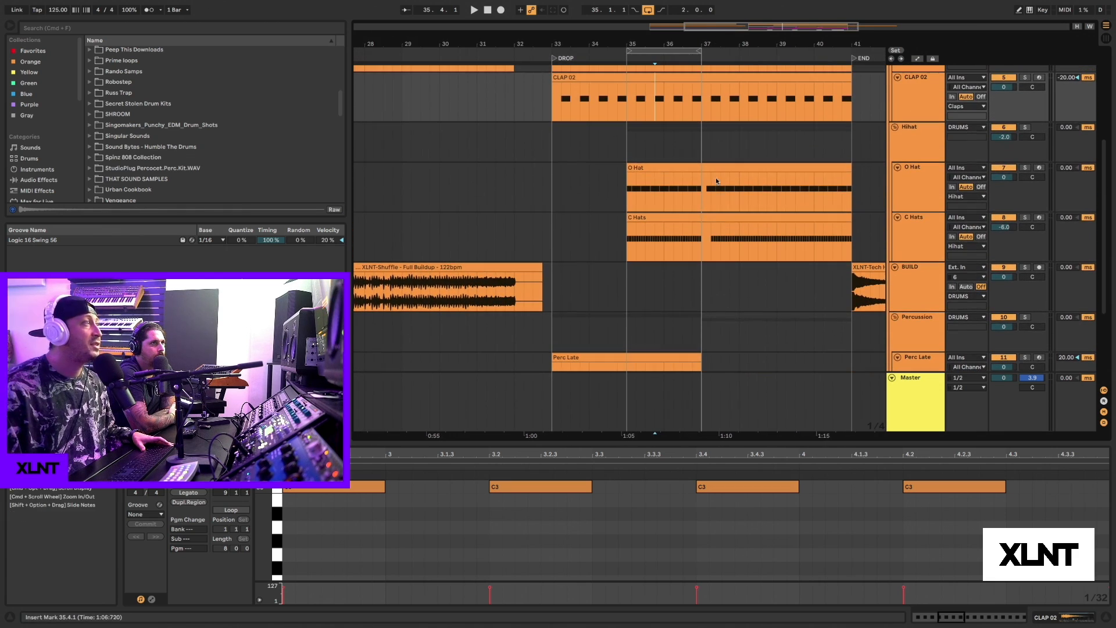
Play all tracks from the start of the O Hat clip at bar 35.
click(647, 182)
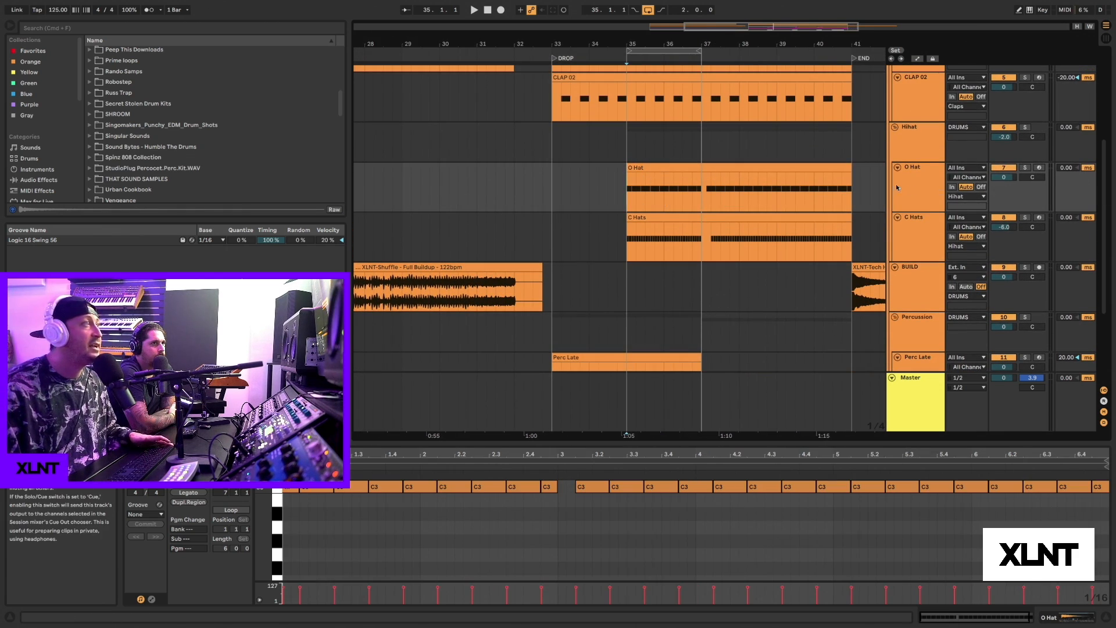
key(space)
scroll(911, 189, up, 5)
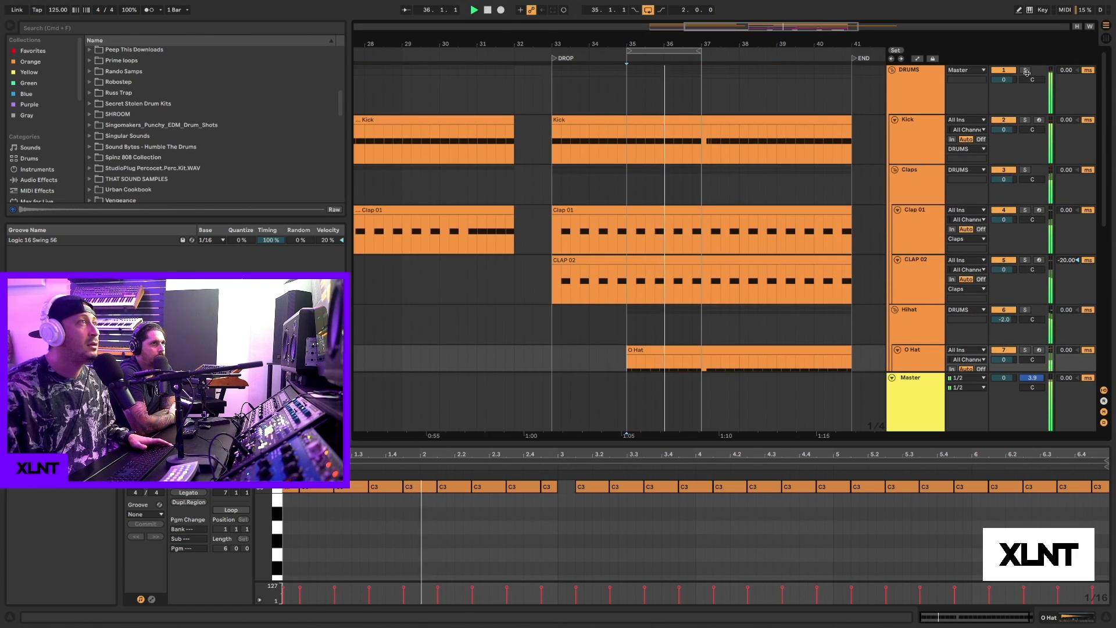
scroll(873, 263, down, 5)
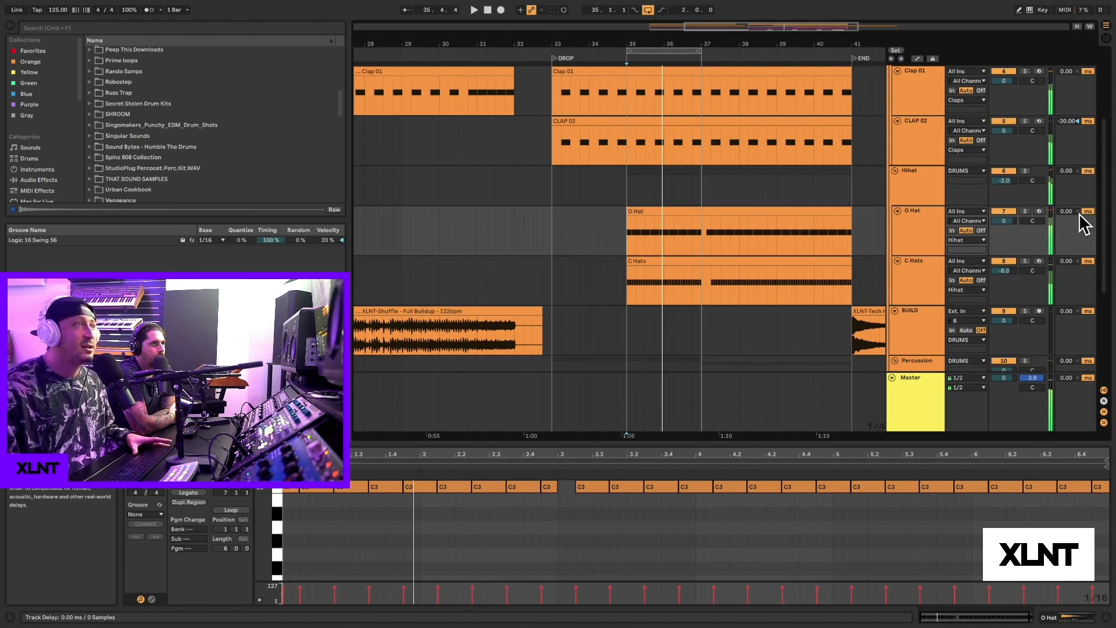
Inspect the devices on the O Hat and C Hats tracks.
click(937, 235)
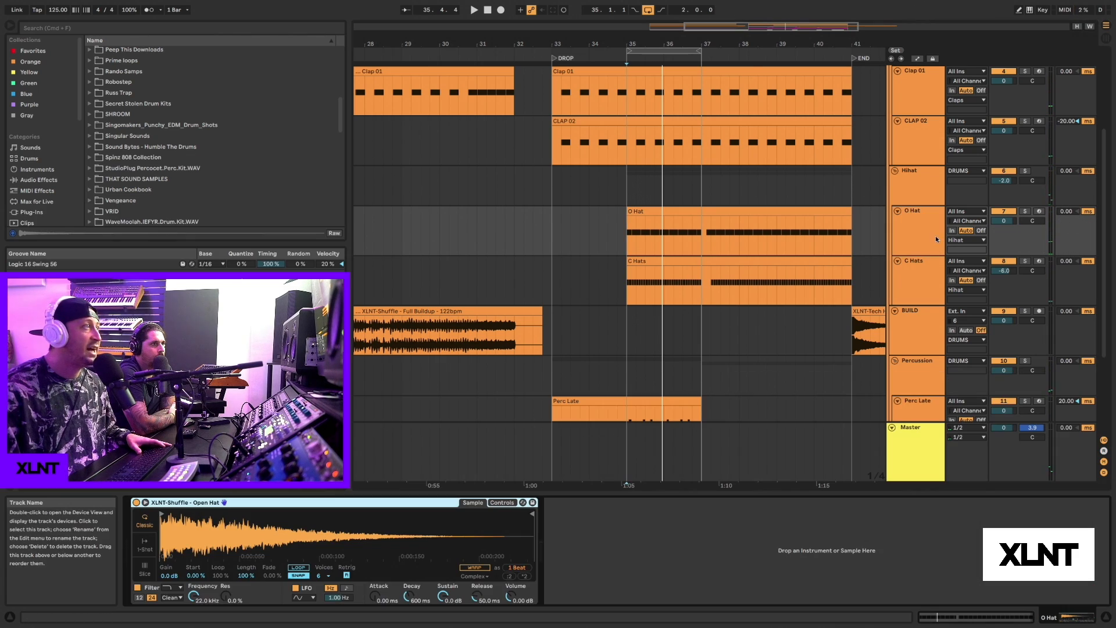
click(664, 216)
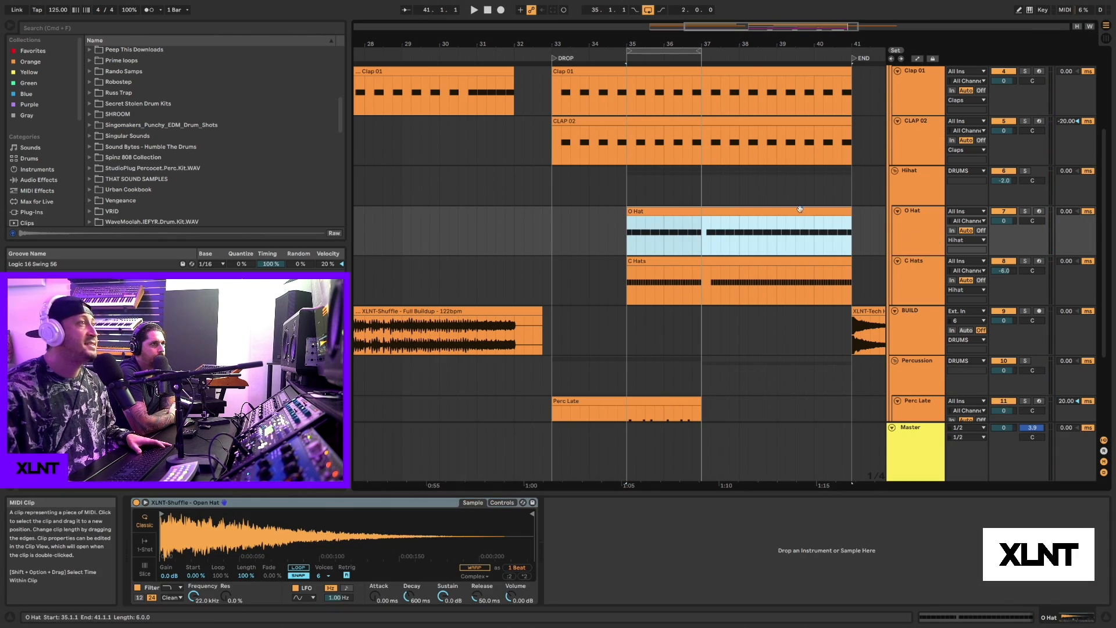
click(918, 269)
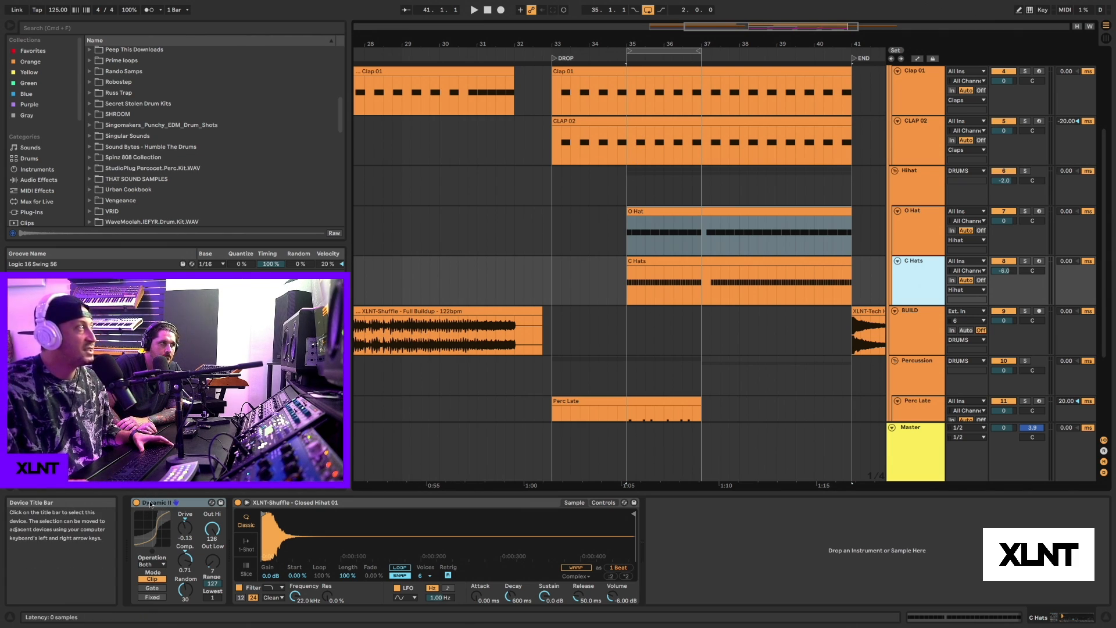
Find the Velocity presets among the MIDI effects and examine the Drive, Comp. and Random controls of Dynamic II on C Hats.
click(26, 191)
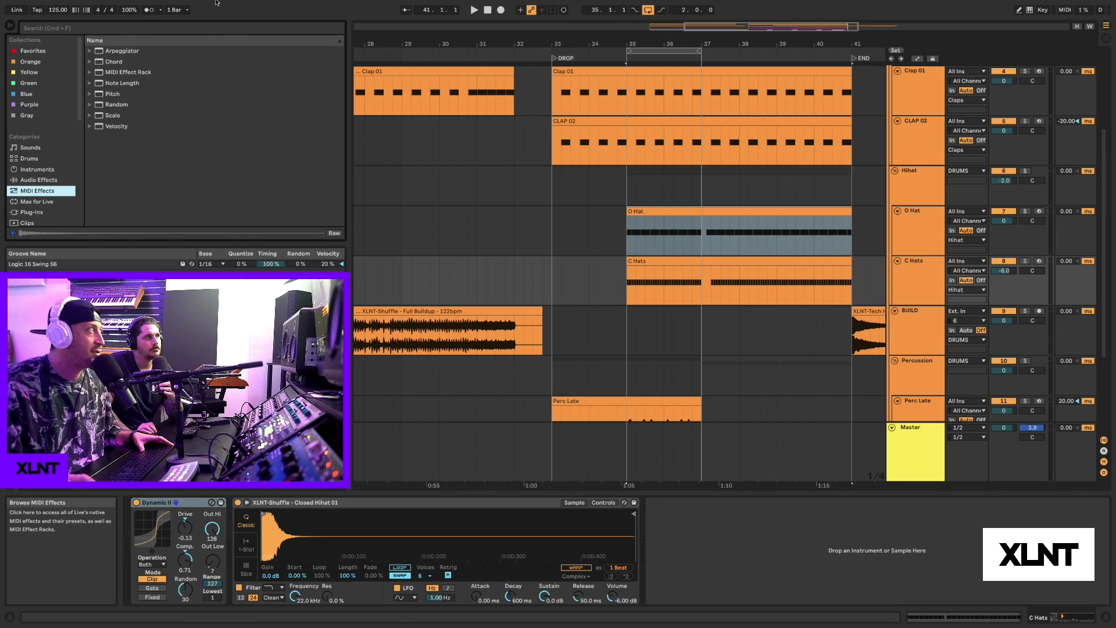
click(126, 126)
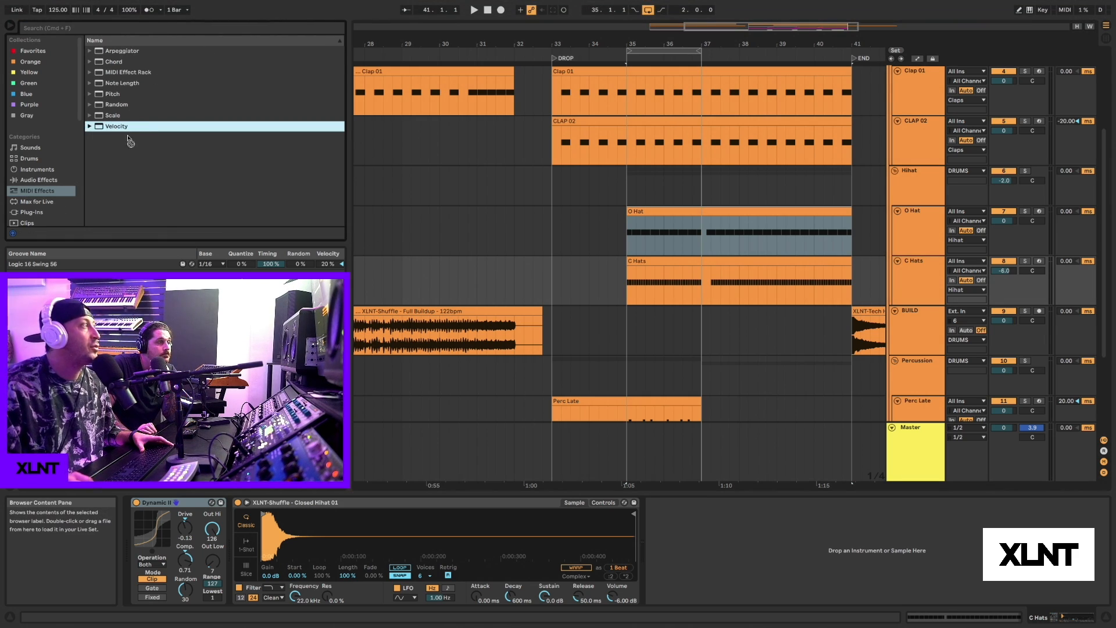
click(90, 127)
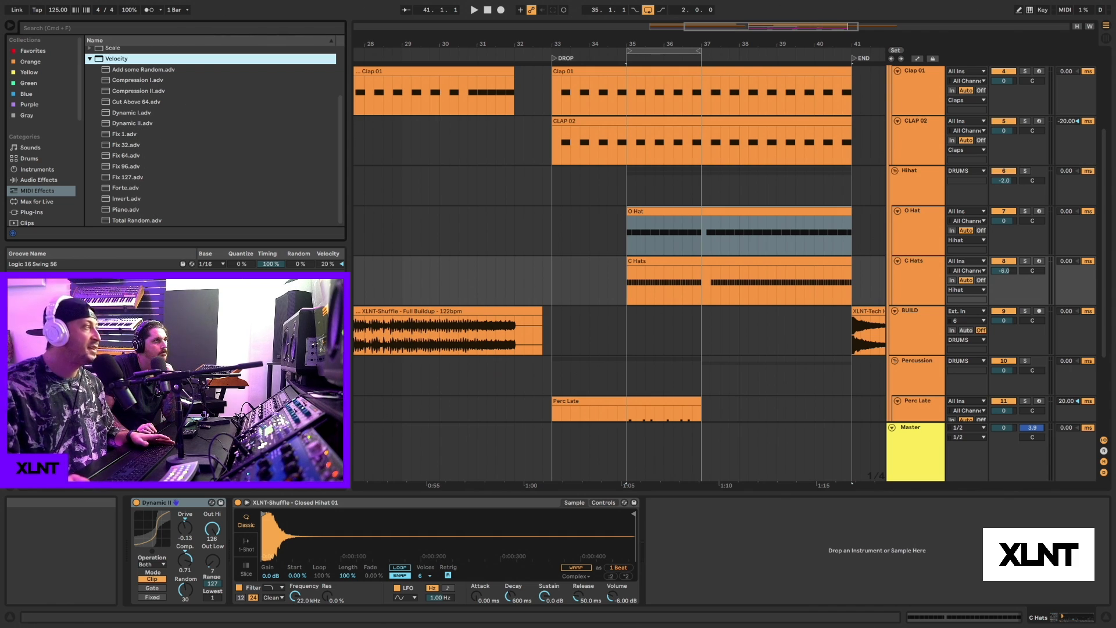
mouse_move(189, 527)
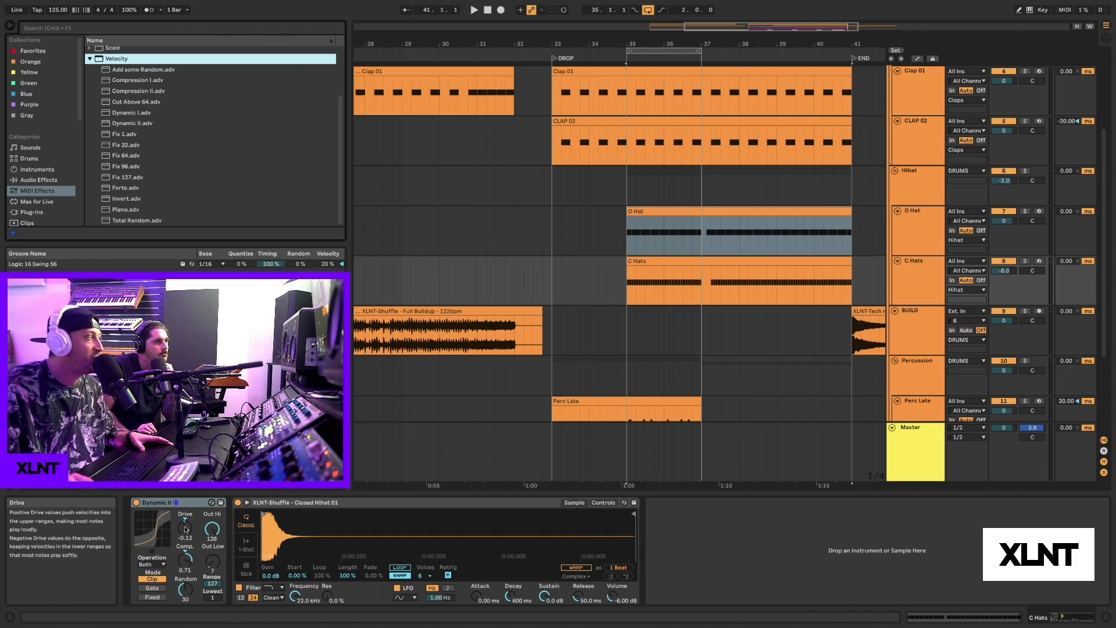
mouse_move(180, 570)
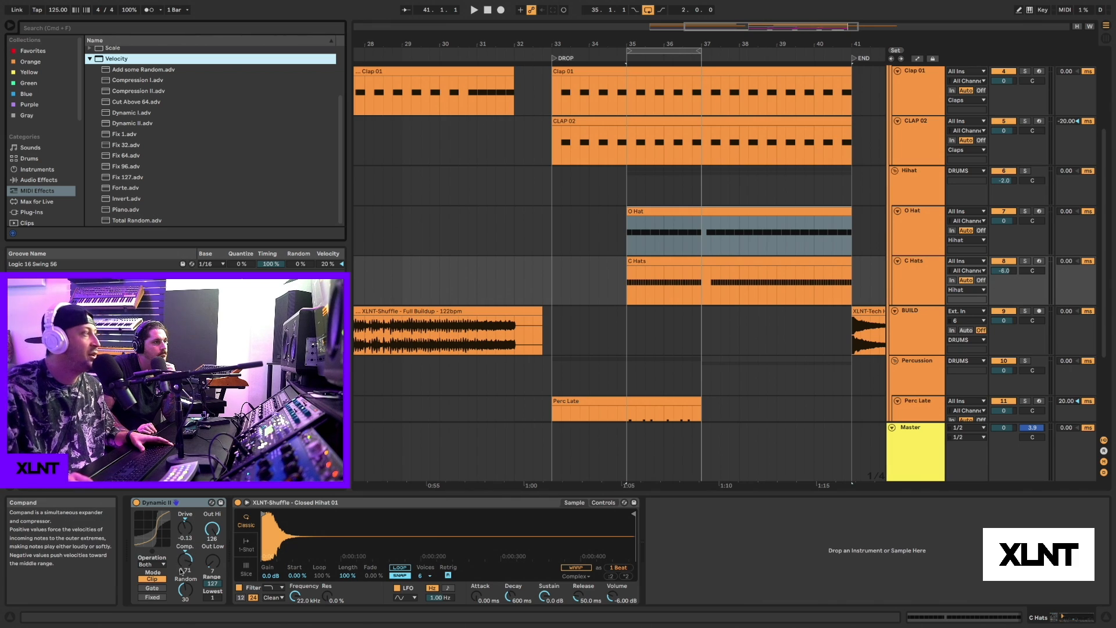
mouse_move(189, 591)
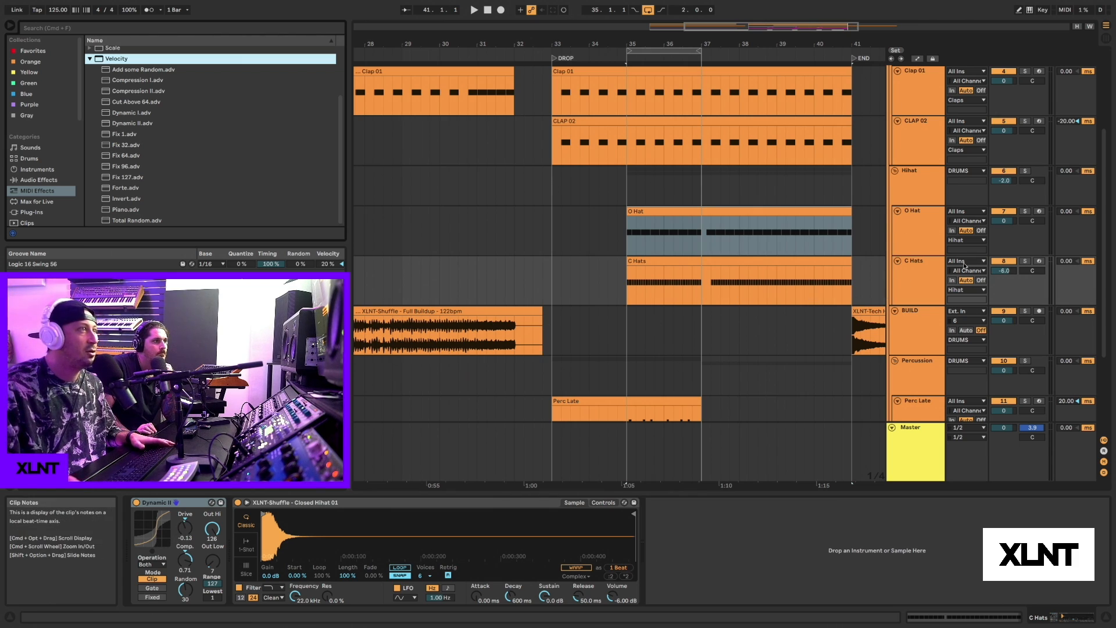
Solo the C Hats track and play it in the loop.
click(1025, 261)
key(space)
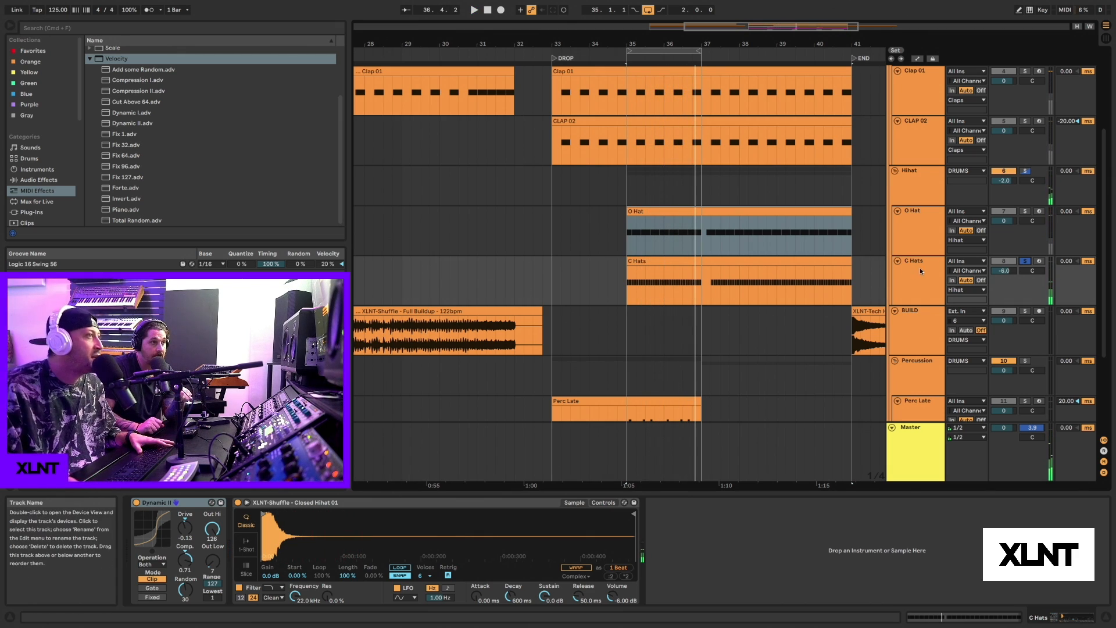
key(space)
Try drawing varied note velocities across the first two bars of the C Hats clip.
double_click(703, 264)
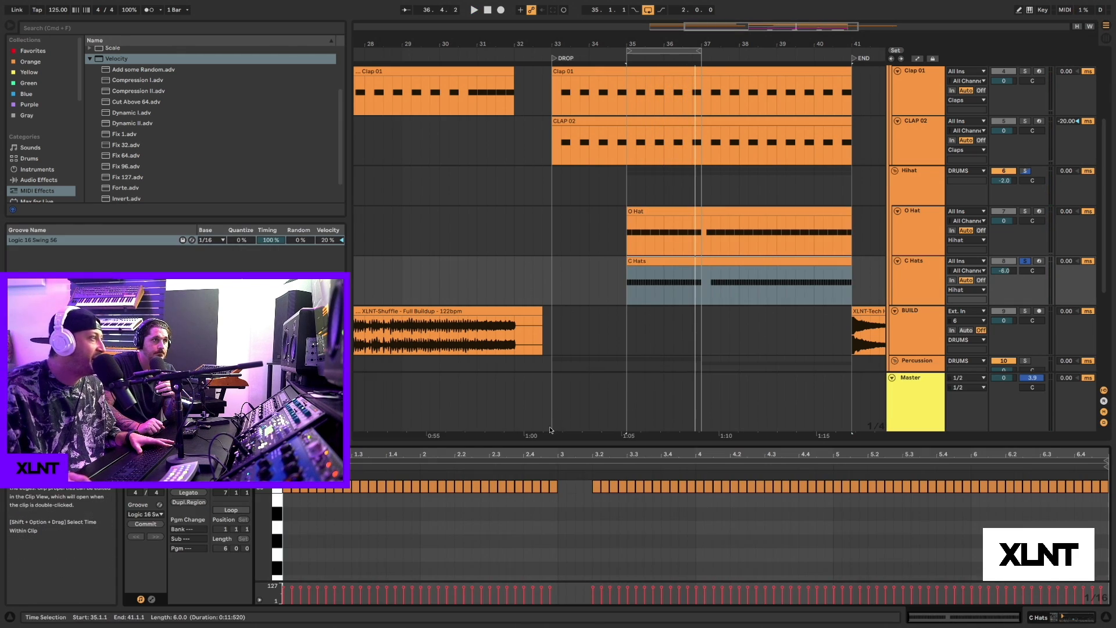
drag(307, 595, 334, 597)
key(b)
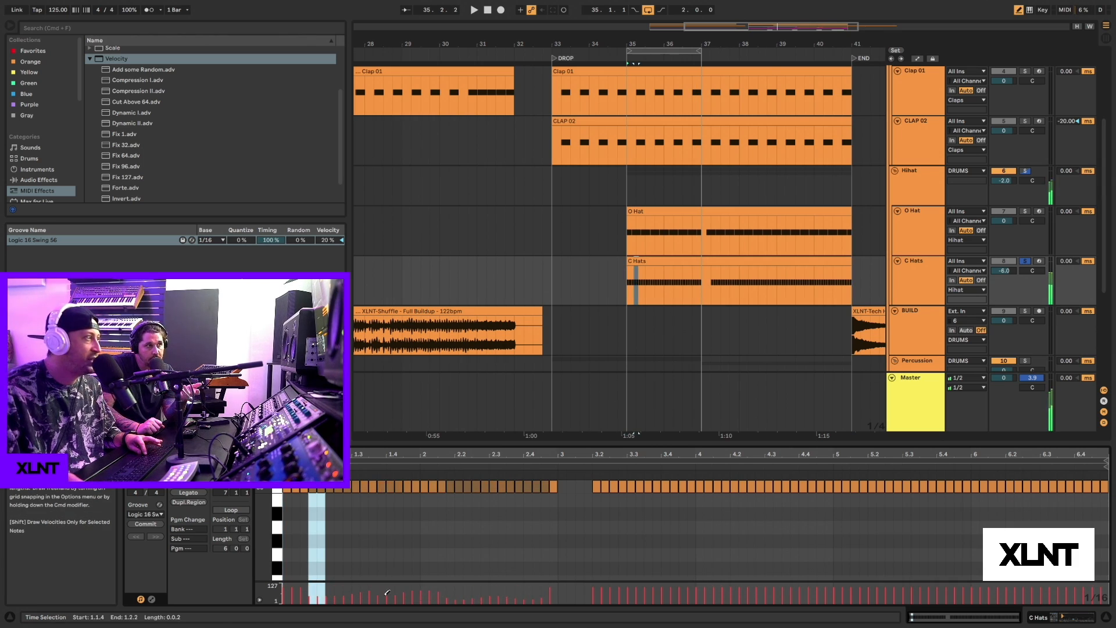
key(space)
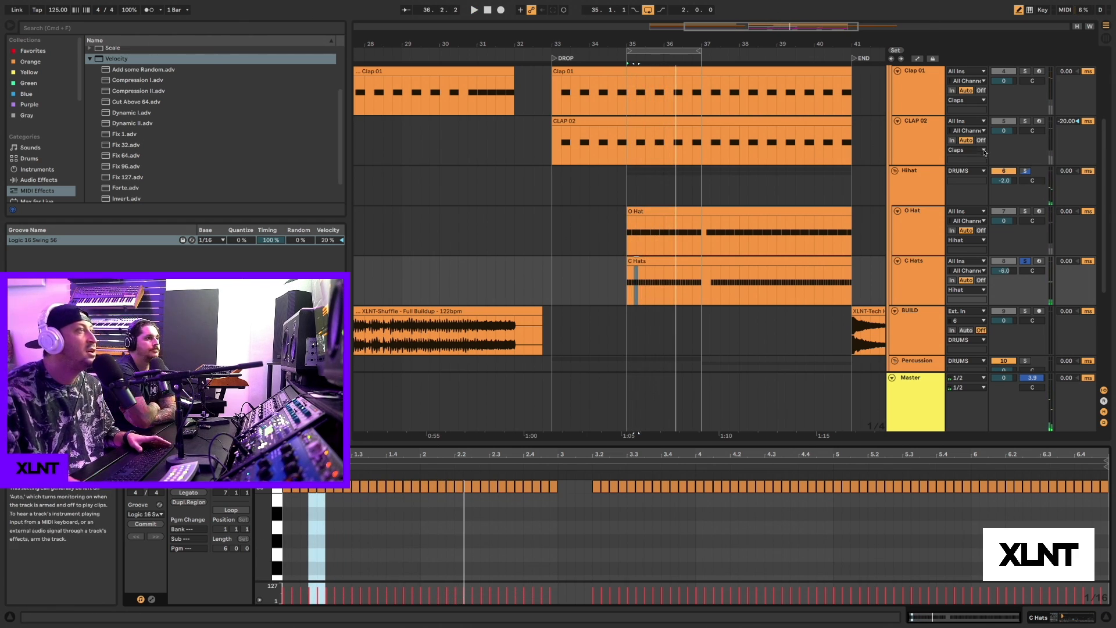
With C Hats playing, set Random to 34 and Drive to -0.27 in its Dynamic II velocity effect.
click(912, 274)
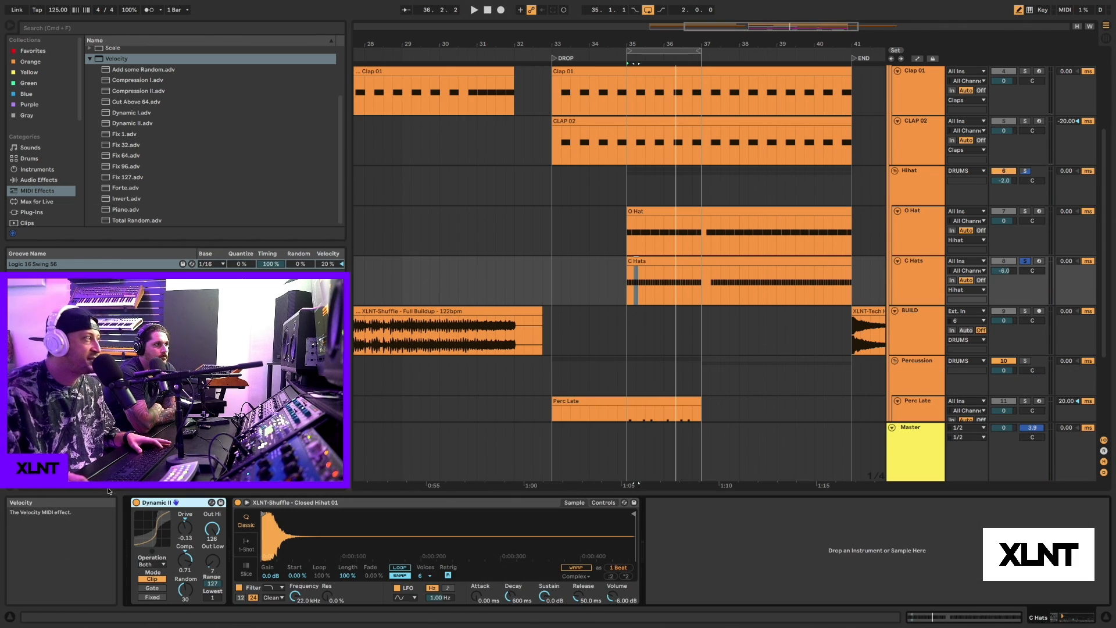
key(space)
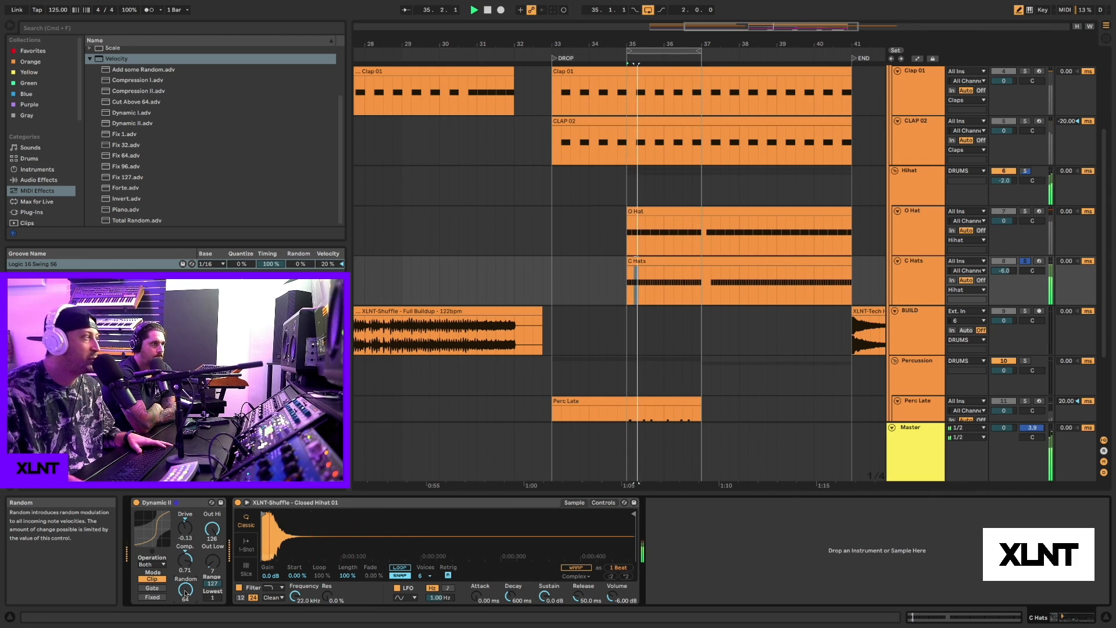
drag(186, 592, 185, 616)
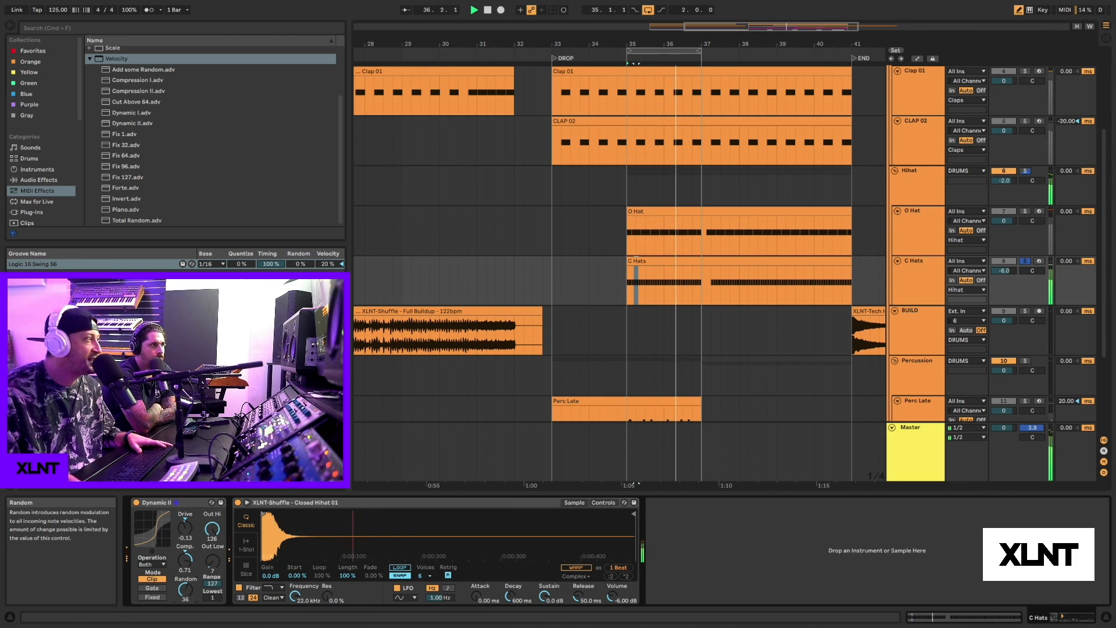
mouse_move(187, 530)
mouse_down()
mouse_move(187, 512)
mouse_move(187, 531)
mouse_up()
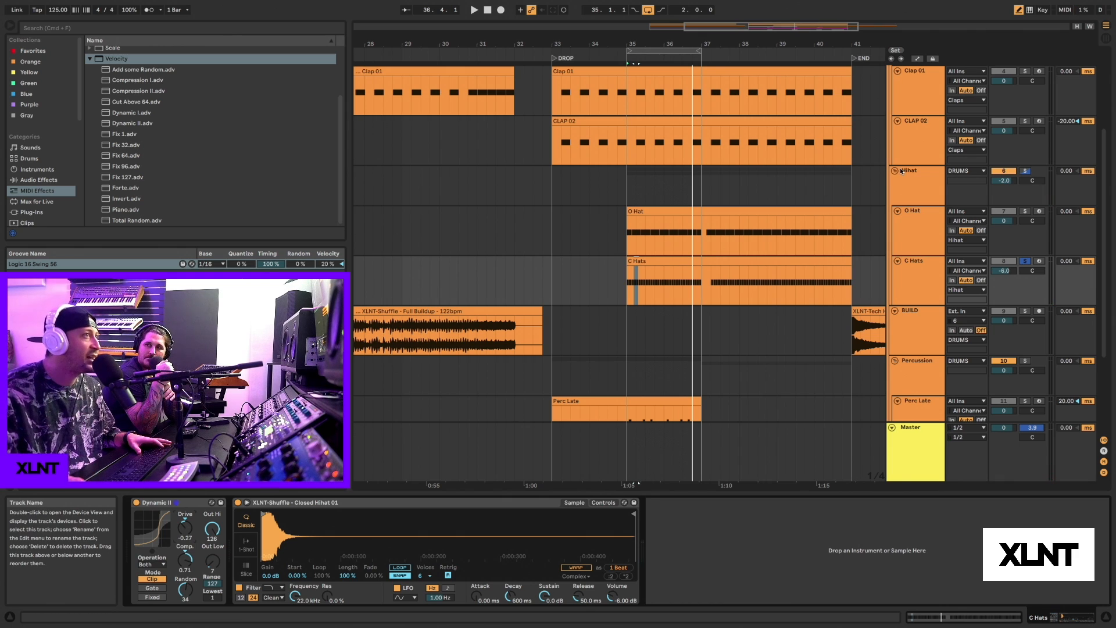
Solo the whole DRUMS group during playback and raise the C Hats track volume to 1.7.
scroll(1009, 171, up, 5)
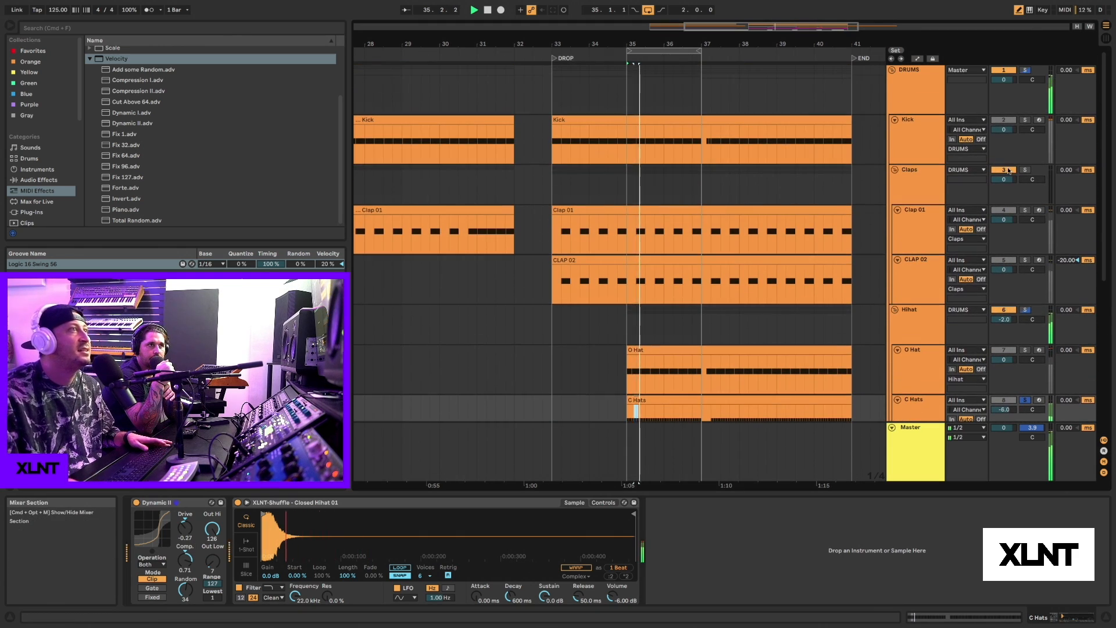
click(1025, 70)
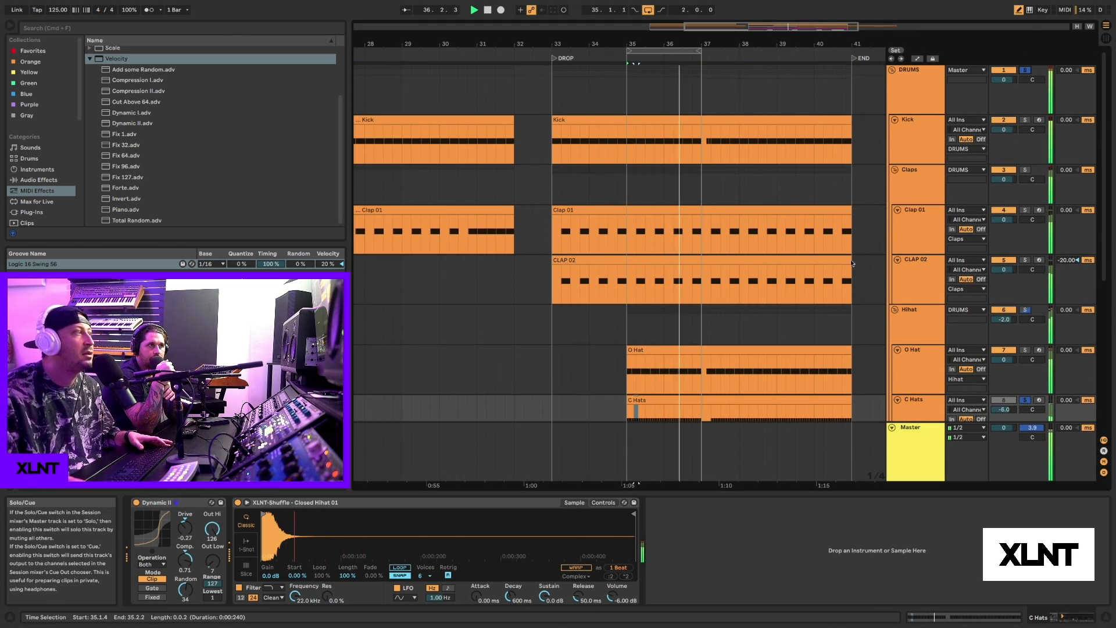
scroll(867, 257, down, 5)
drag(1004, 306, 1004, 285)
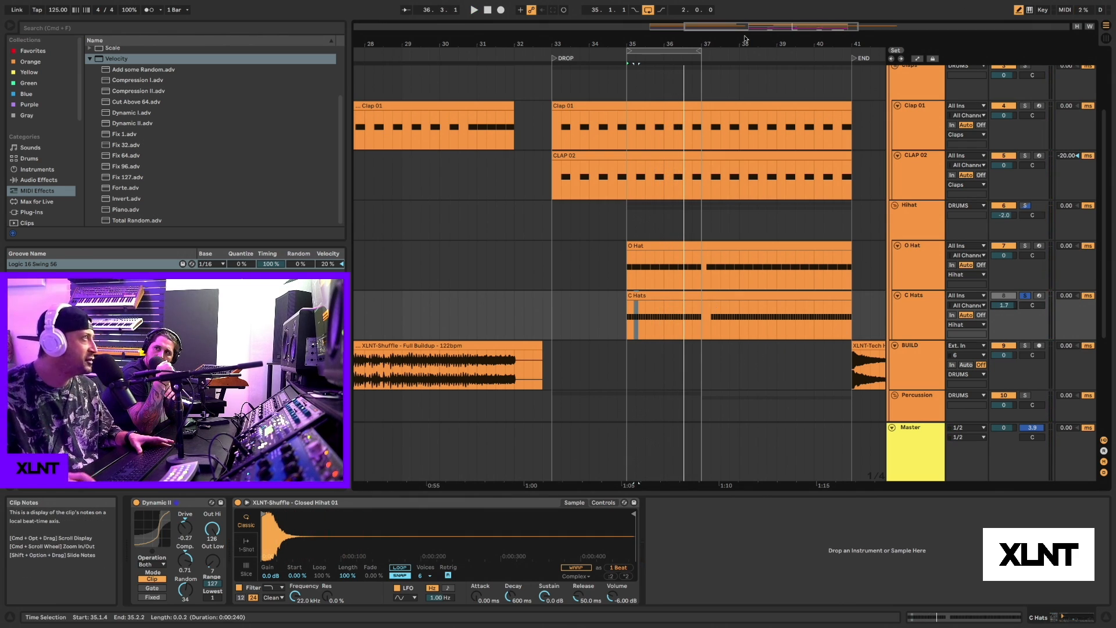
Open the C Hats clip's notes, turn off Draw Mode and look at the clip's groove choices.
scroll(674, 389, up, 3)
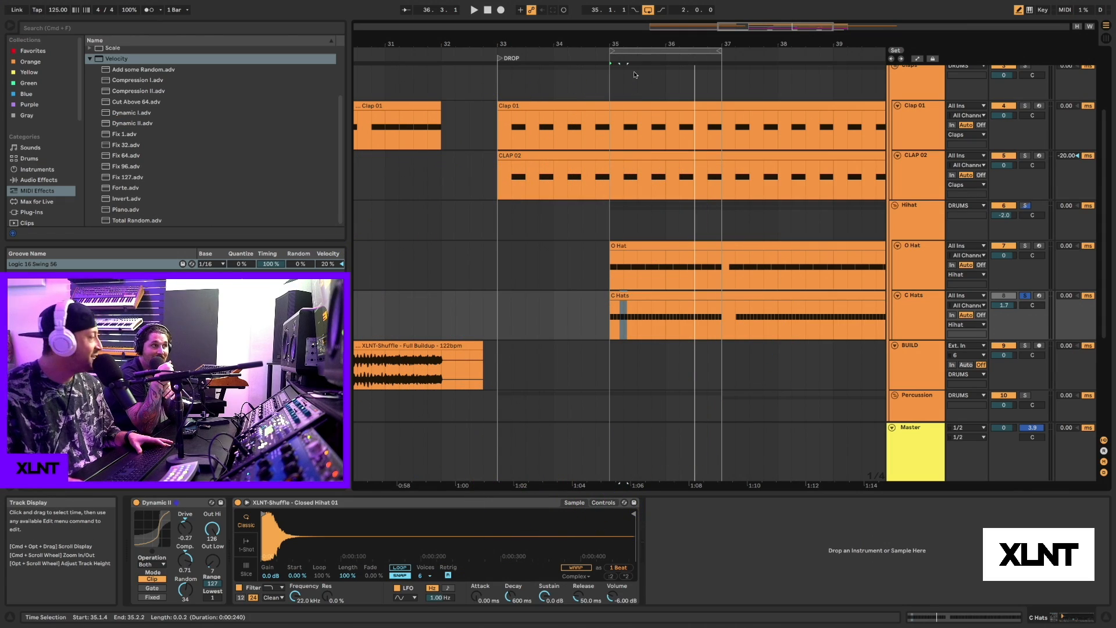
drag(636, 46, 606, 406)
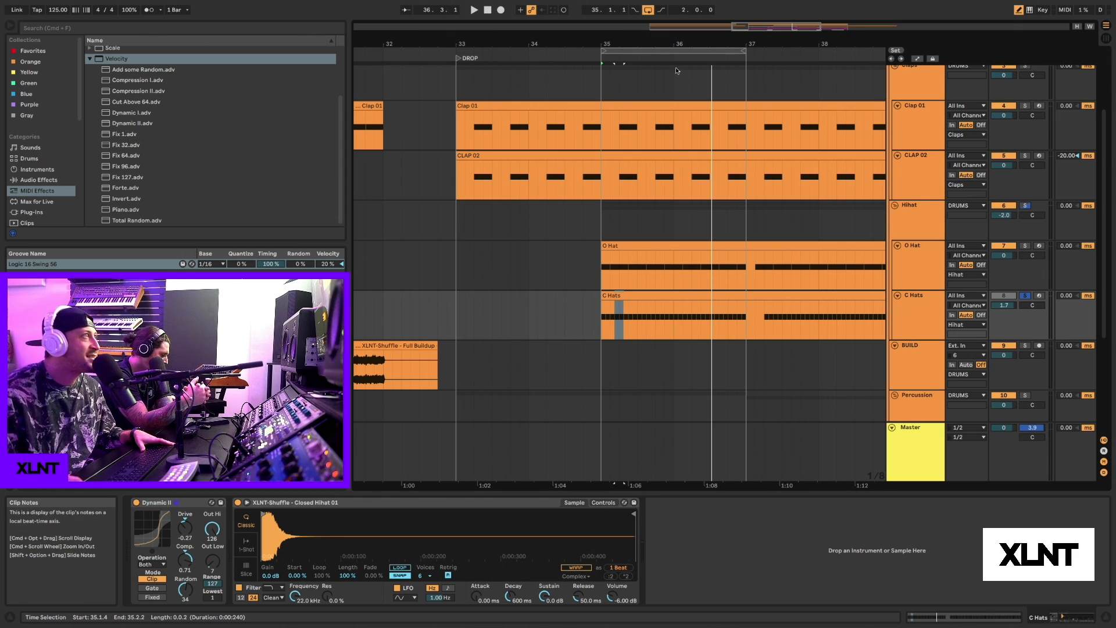
scroll(664, 233, down, 2)
click(652, 298)
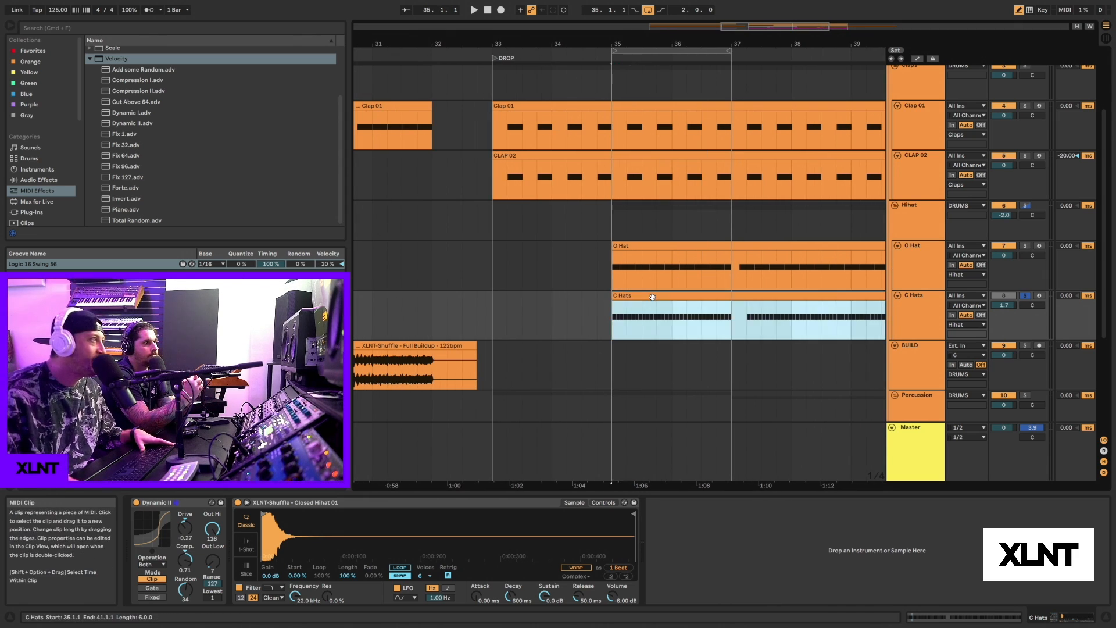
double_click(652, 297)
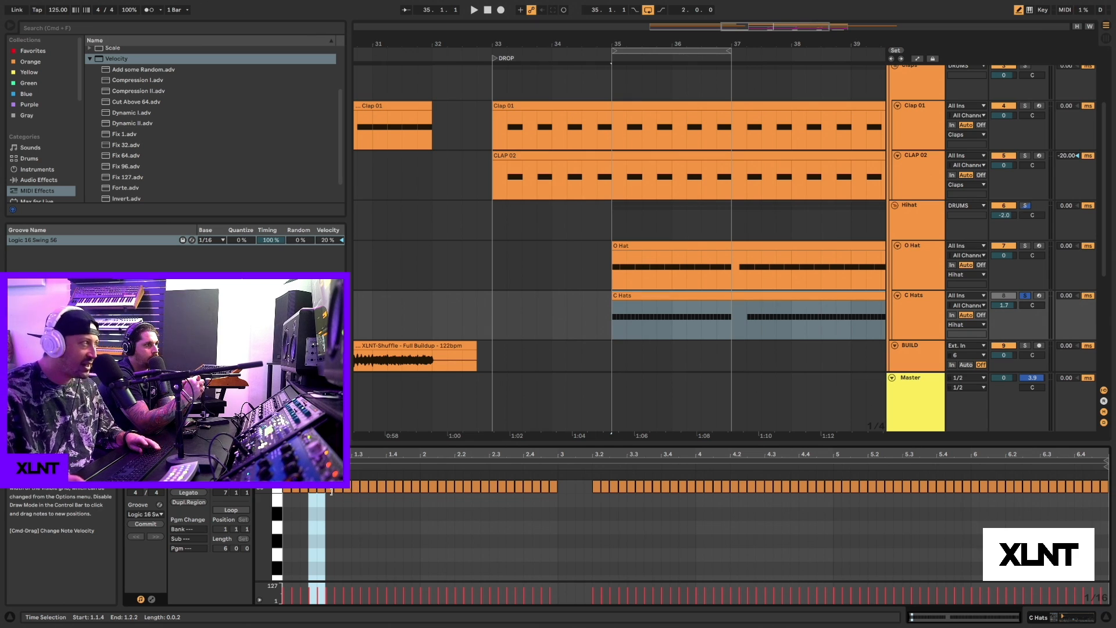
key(b)
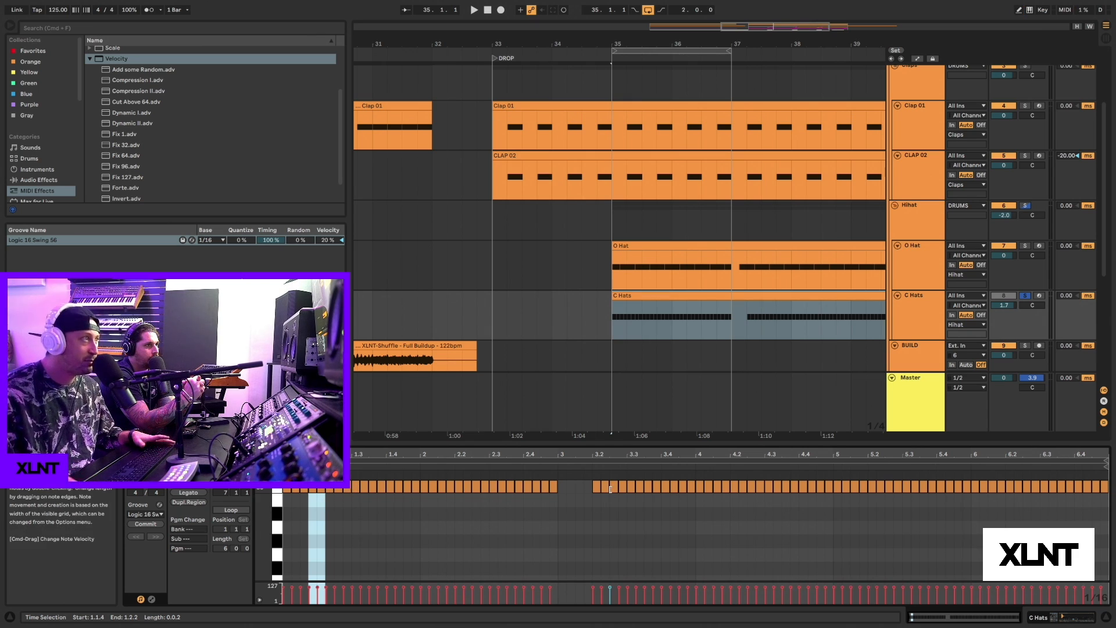
click(759, 322)
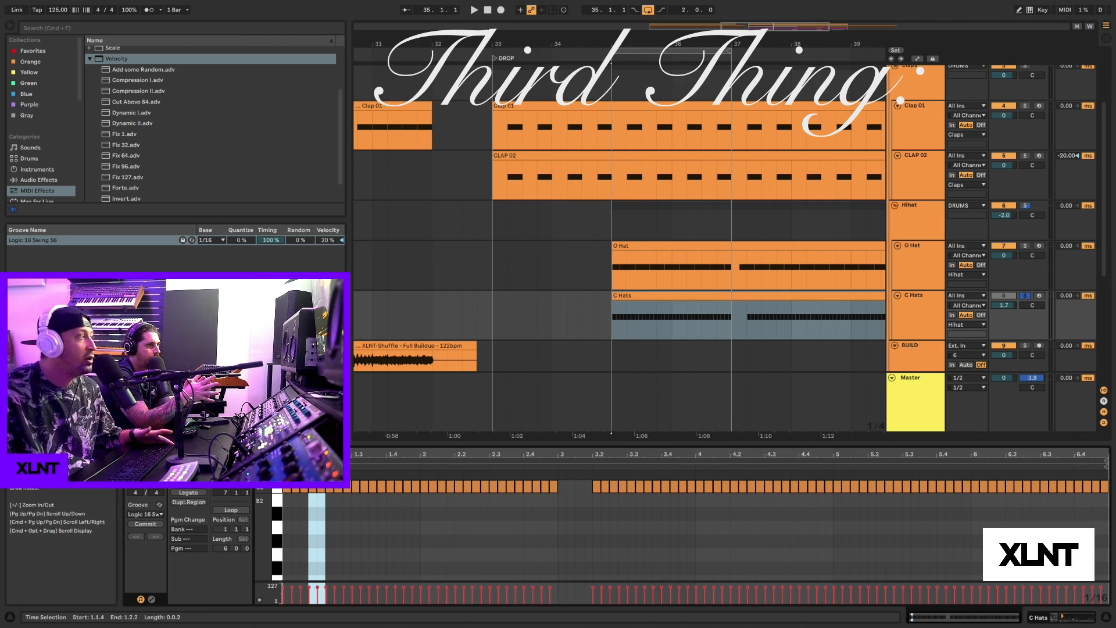
click(142, 516)
click(141, 516)
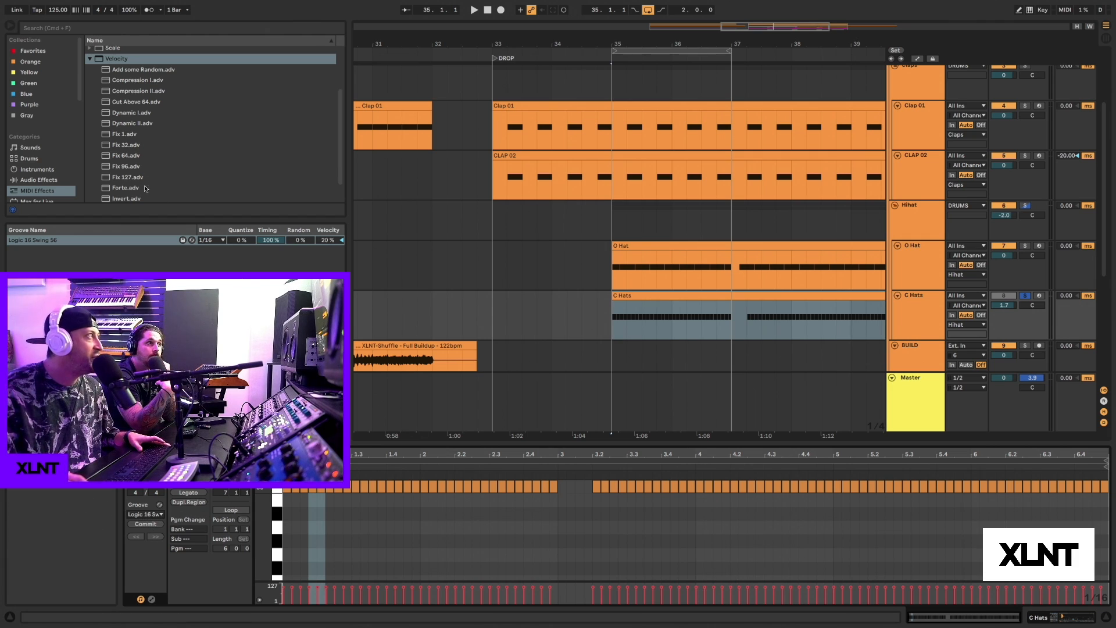
Search the browser for "logic" and show all results.
click(55, 28)
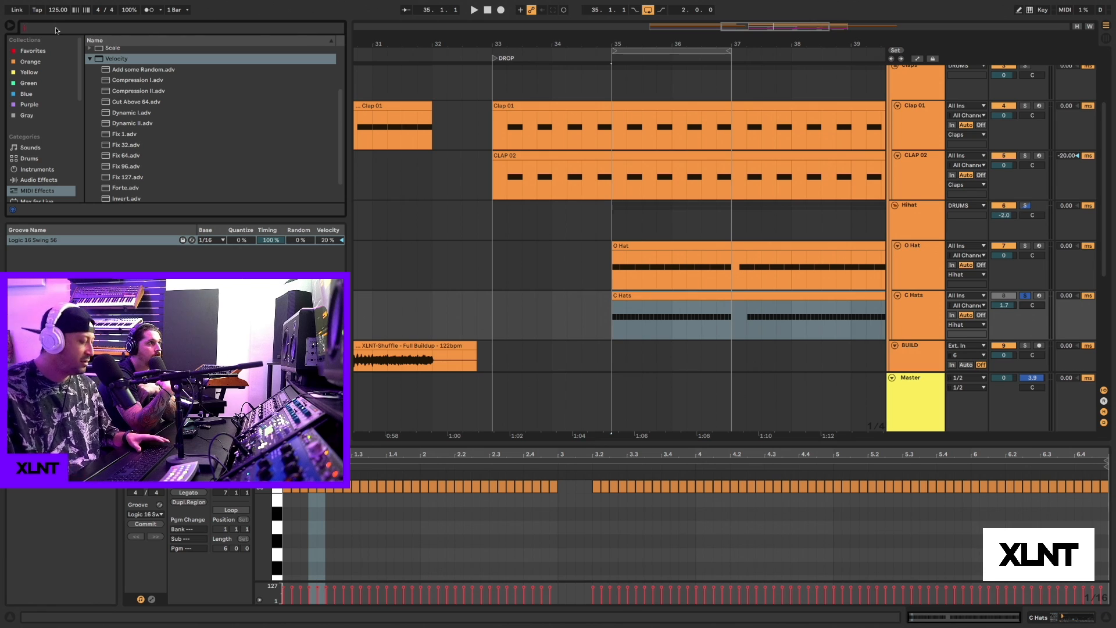
text(logic)
scroll(65, 148, down, 4)
click(40, 167)
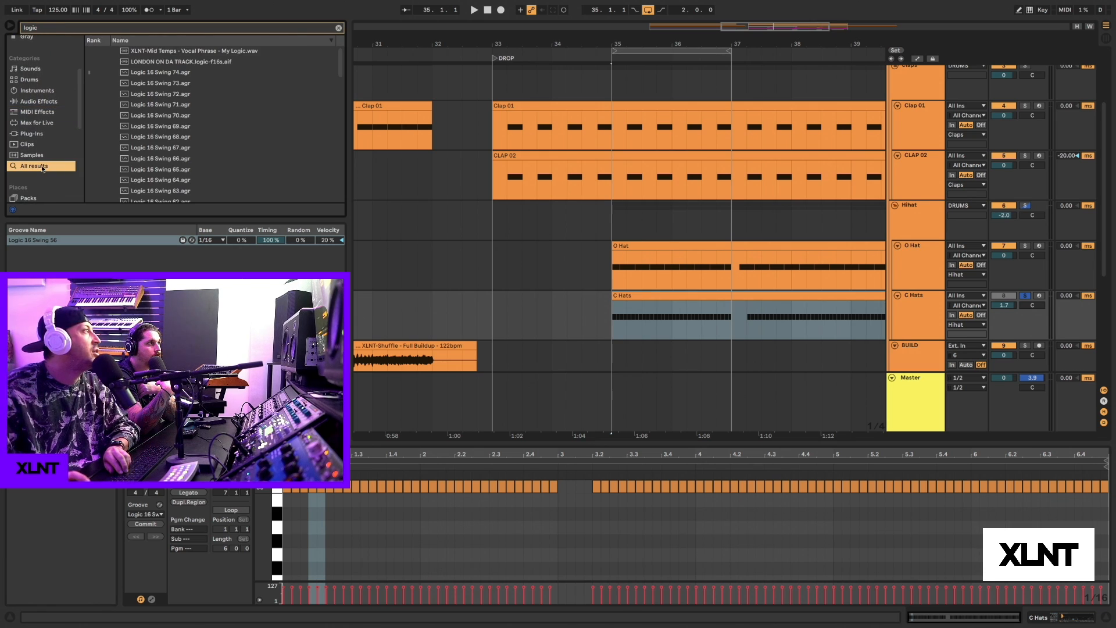
Browse the Logic groove files, examining the 16 Swing, 16 Sub Up, 16 Sub Down and 8 Swing variations.
scroll(209, 128, down, 5)
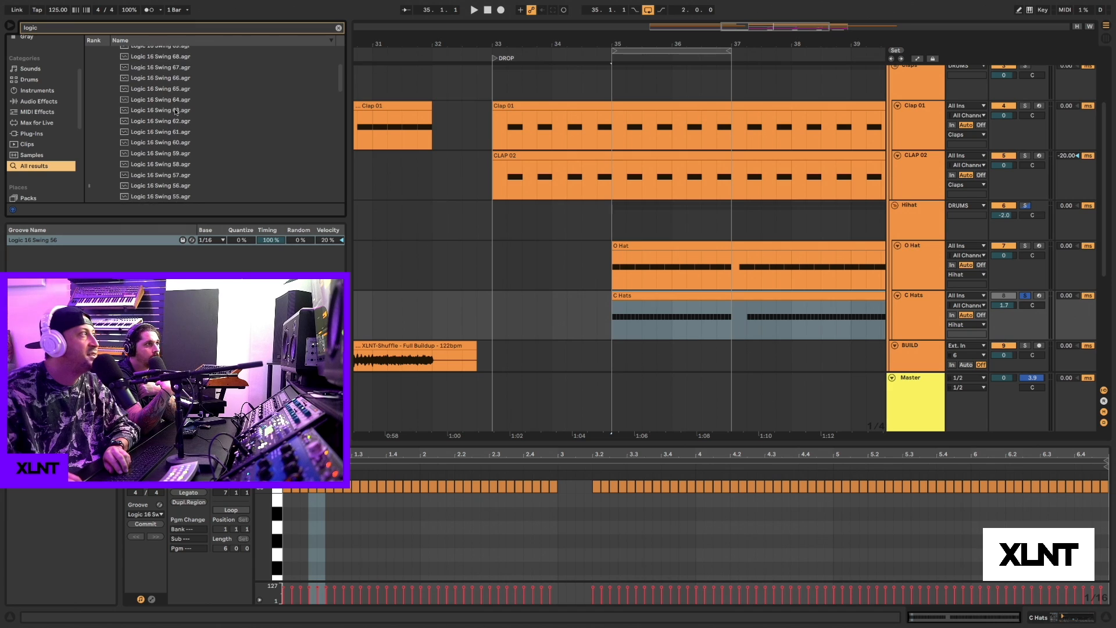
scroll(175, 120, up, 3)
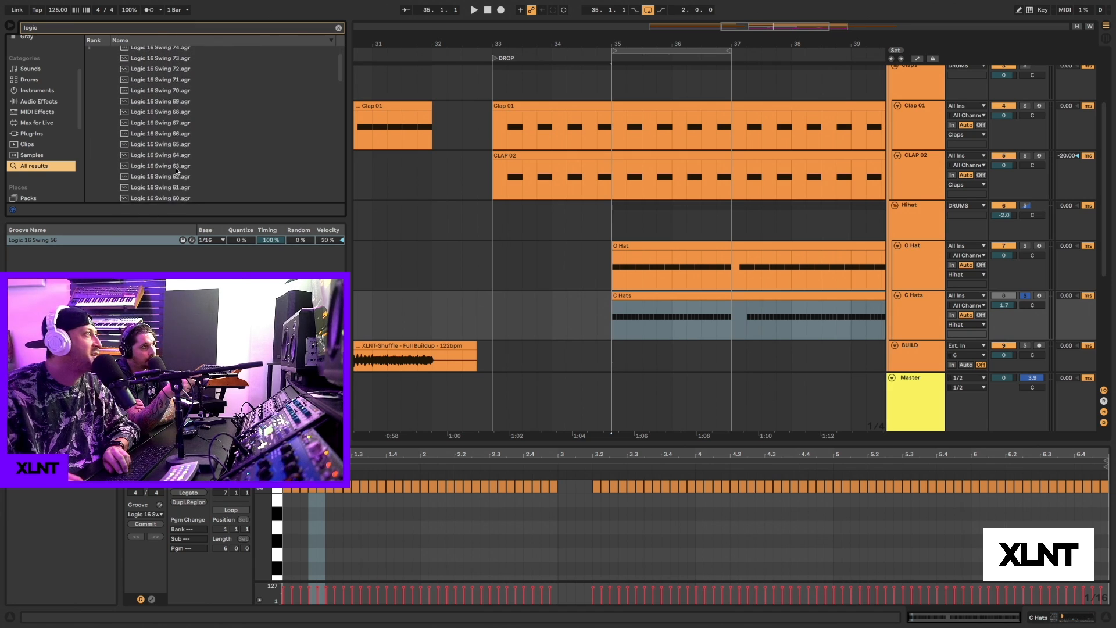
click(168, 98)
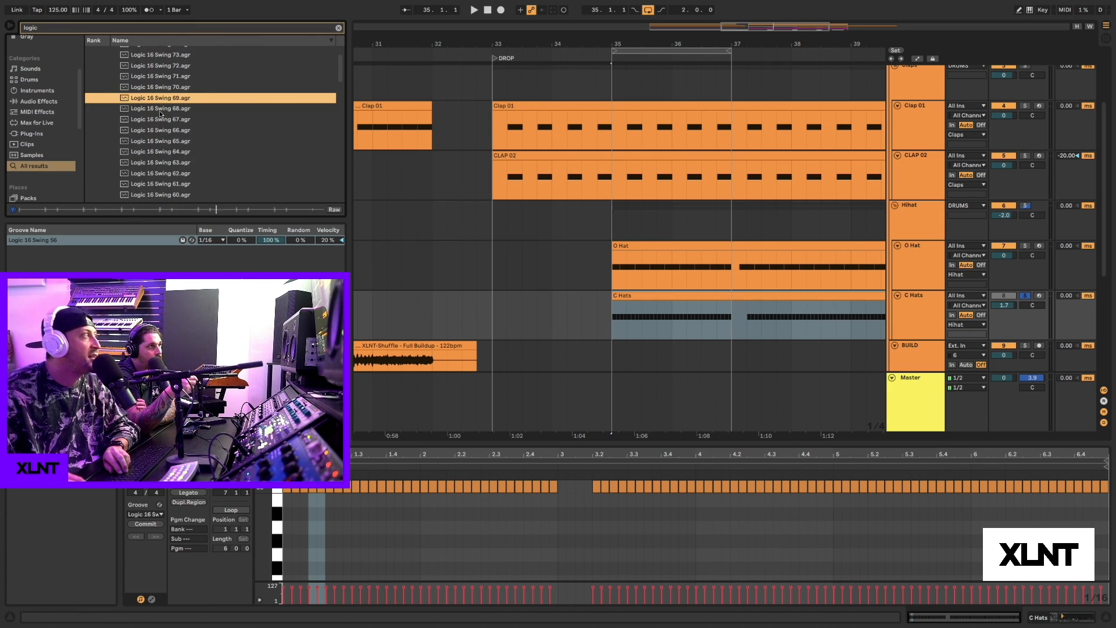
scroll(162, 113, down, 2)
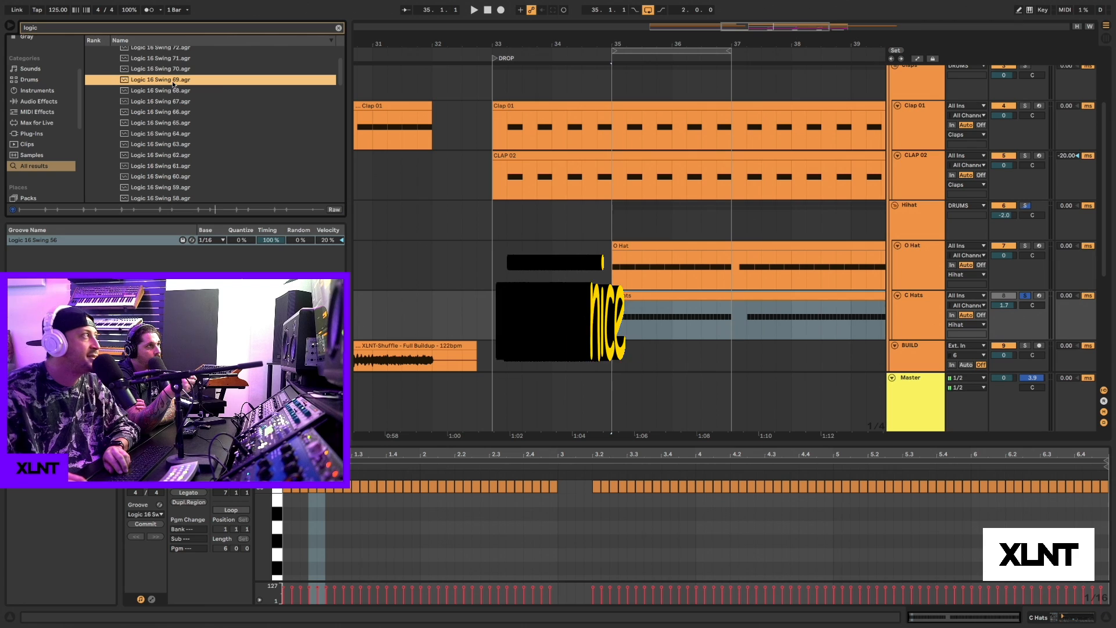
scroll(171, 87, down, 2)
click(160, 161)
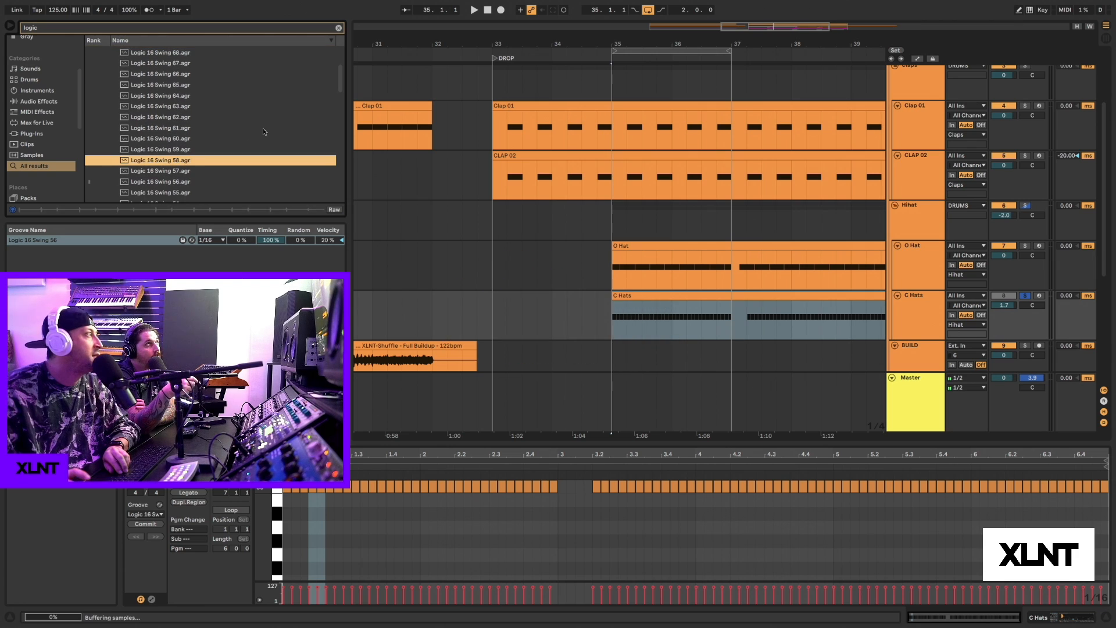
scroll(159, 169, down, 2)
scroll(159, 169, down, 4)
click(159, 165)
scroll(232, 153, down, 5)
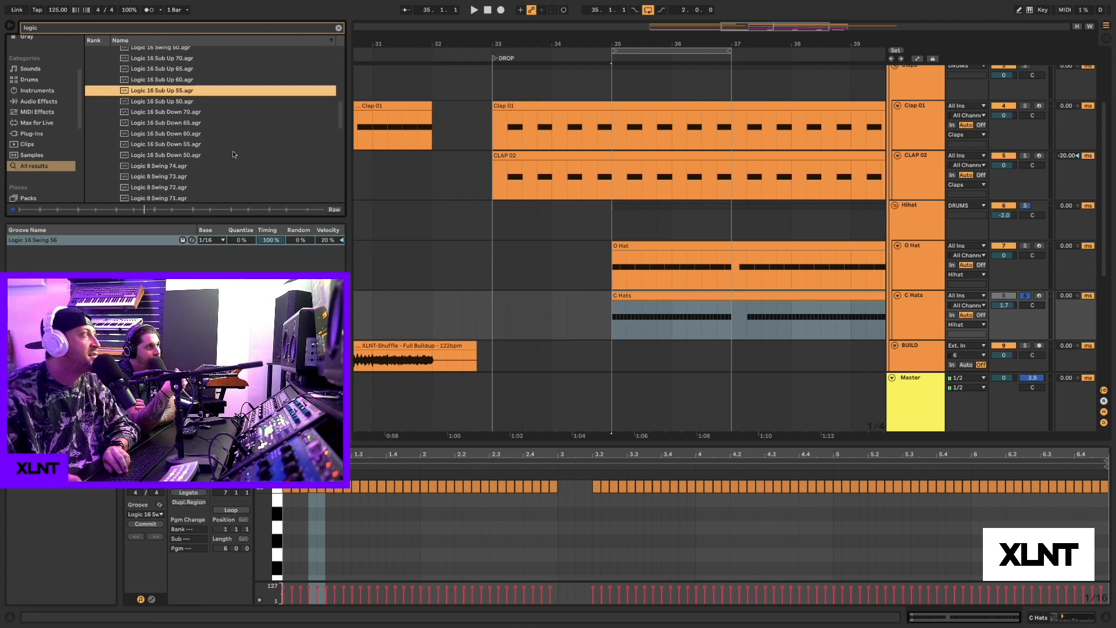
click(178, 150)
scroll(189, 150, down, 2)
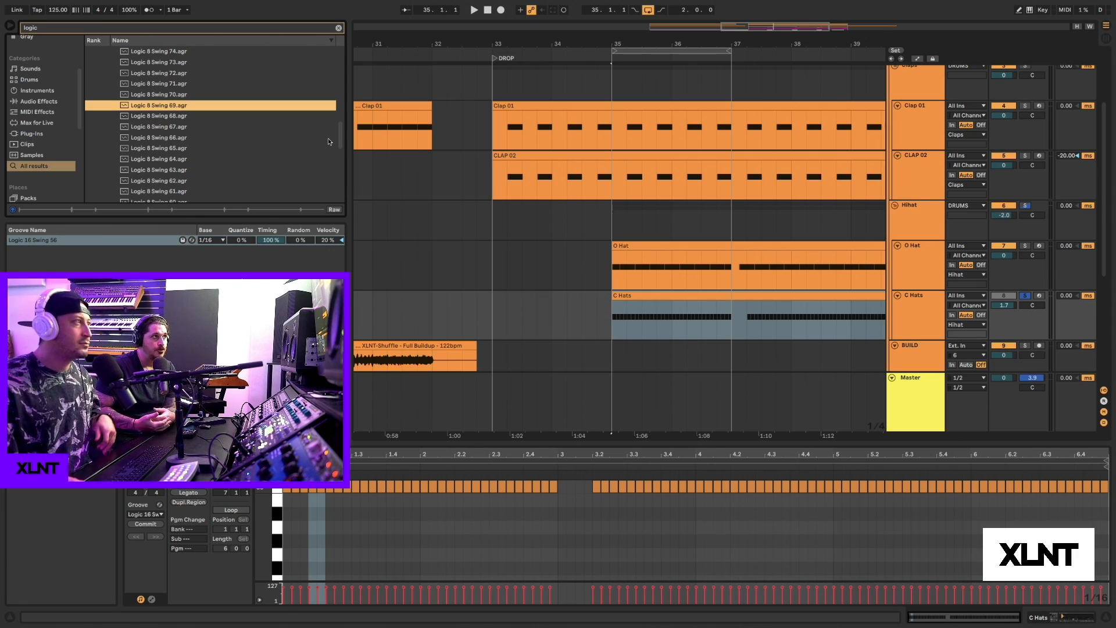
Try committing the Logic 16 Swing 56 groove to the C Hats clip's notes, and undo it.
drag(633, 42, 632, 63)
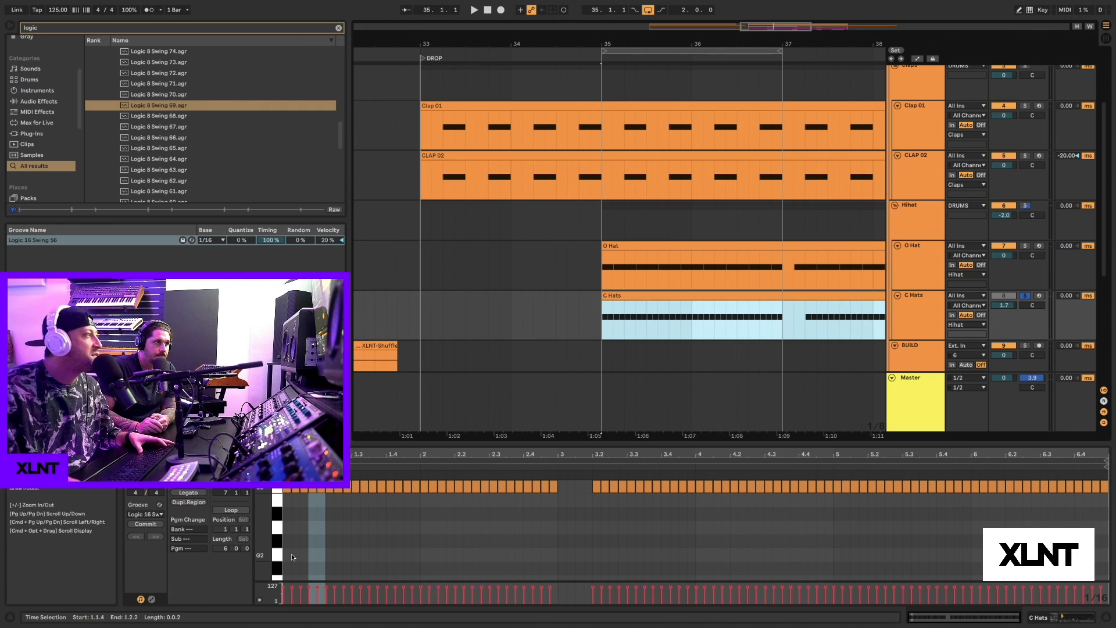
drag(551, 503, 282, 487)
click(145, 524)
drag(311, 454, 473, 504)
drag(460, 458, 471, 416)
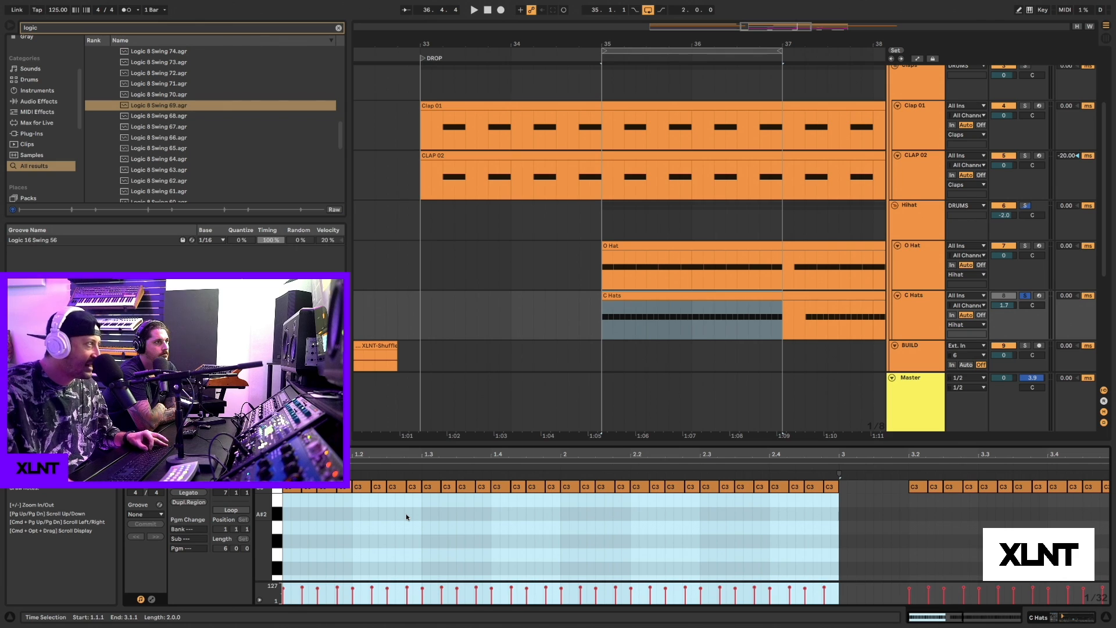
key(super+z)
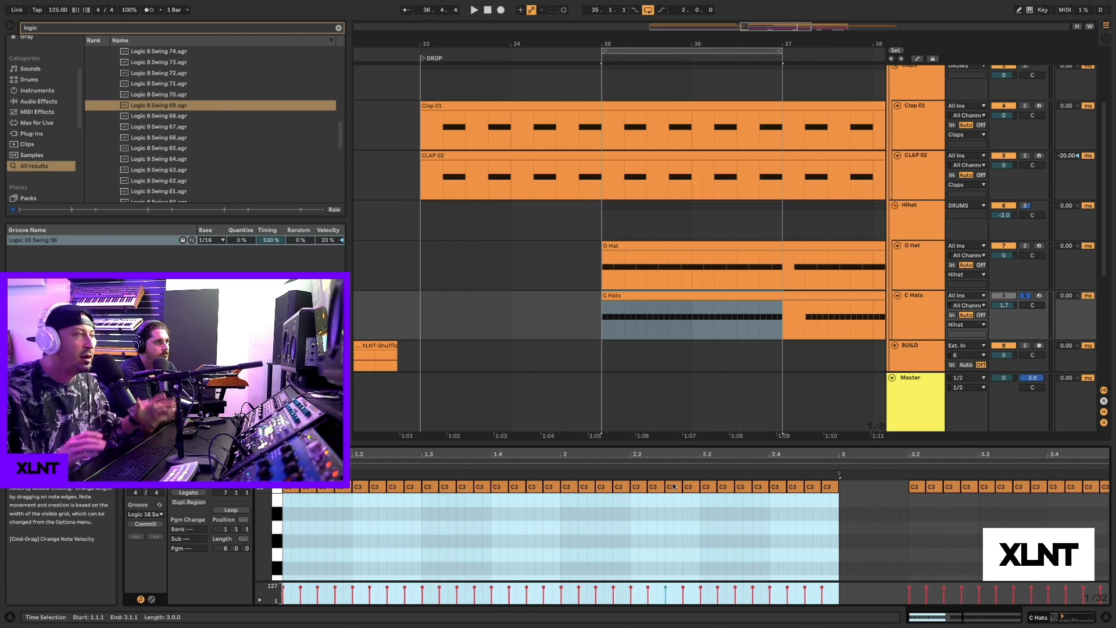
Split the Perc Late clip at bar 35 and display the notes of its second half, bars 35 to 37.
drag(462, 454, 462, 438)
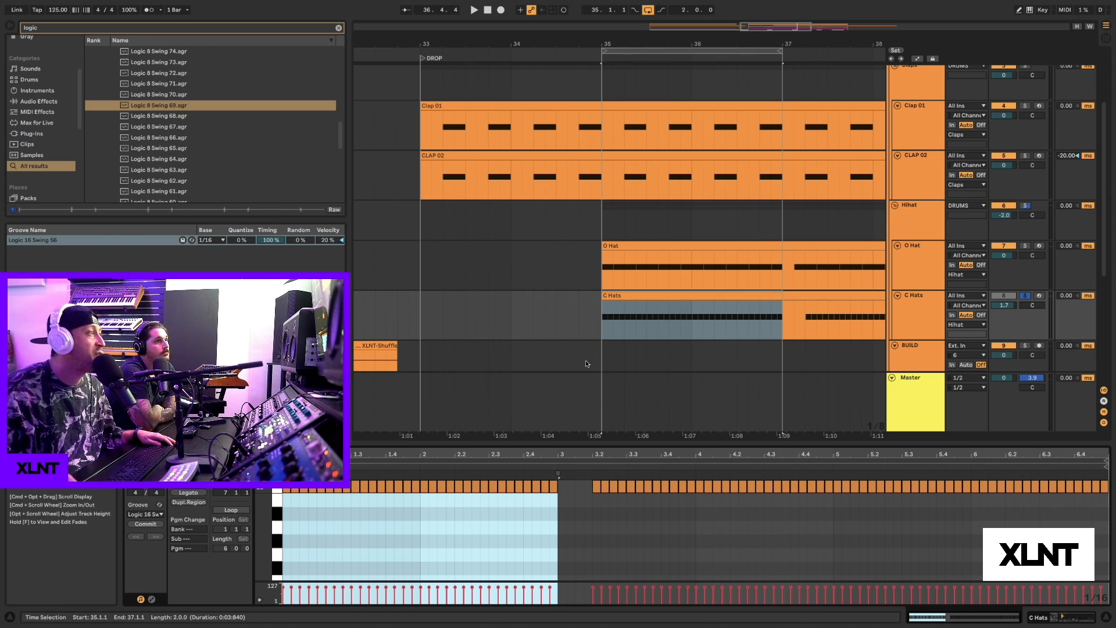
scroll(686, 131, down, 3)
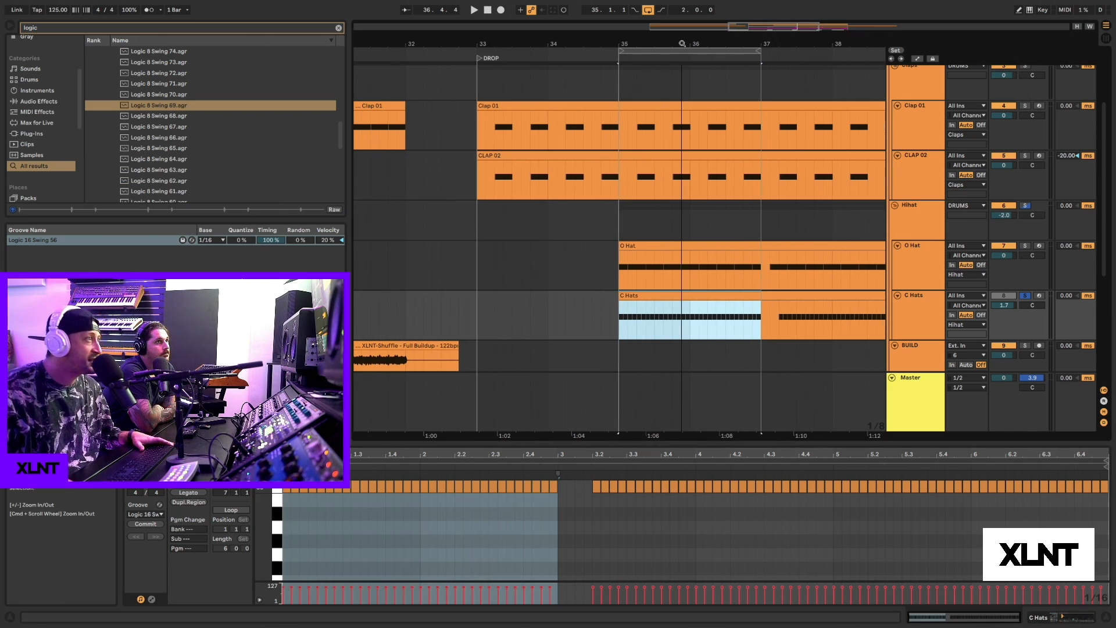
scroll(686, 131, down, 2)
scroll(713, 176, down, 2)
scroll(713, 175, right, 1)
scroll(615, 229, down, 4)
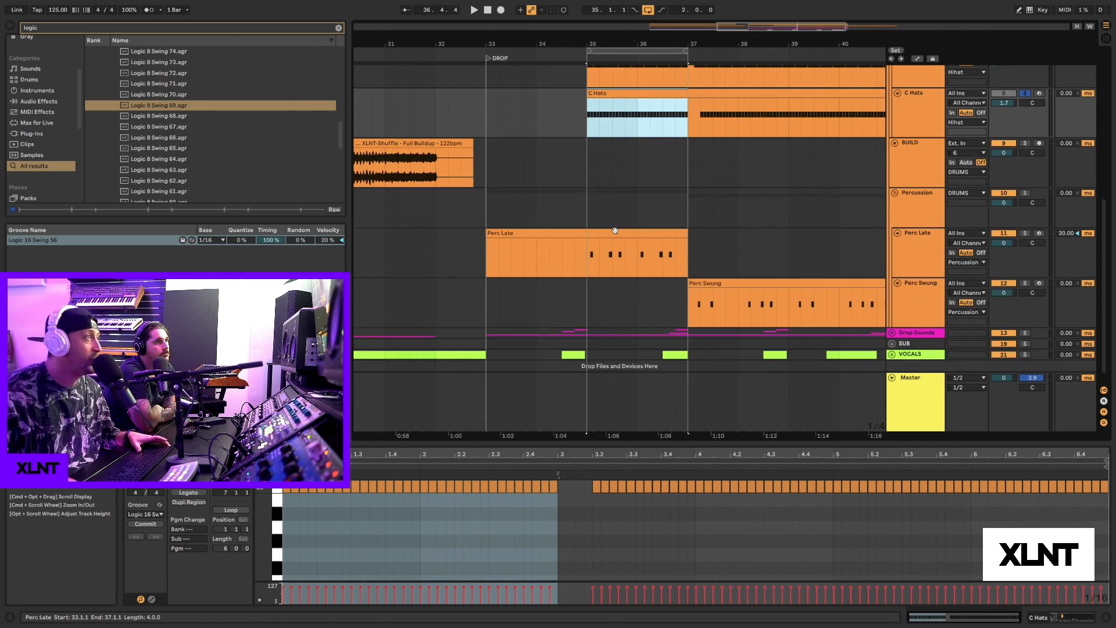
scroll(657, 288, down, 4)
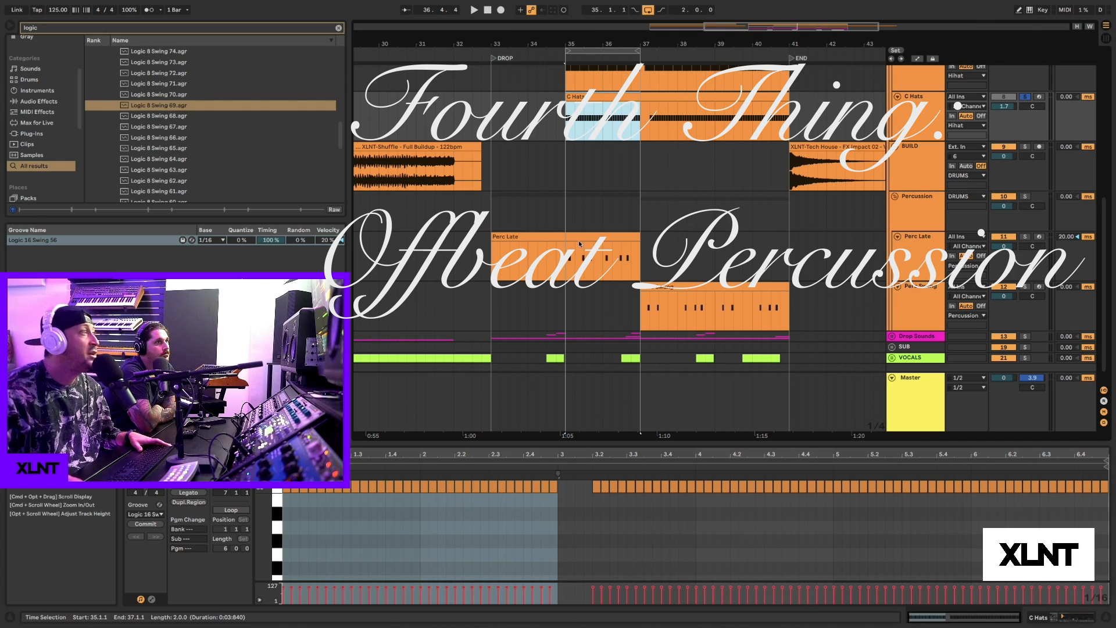
click(566, 260)
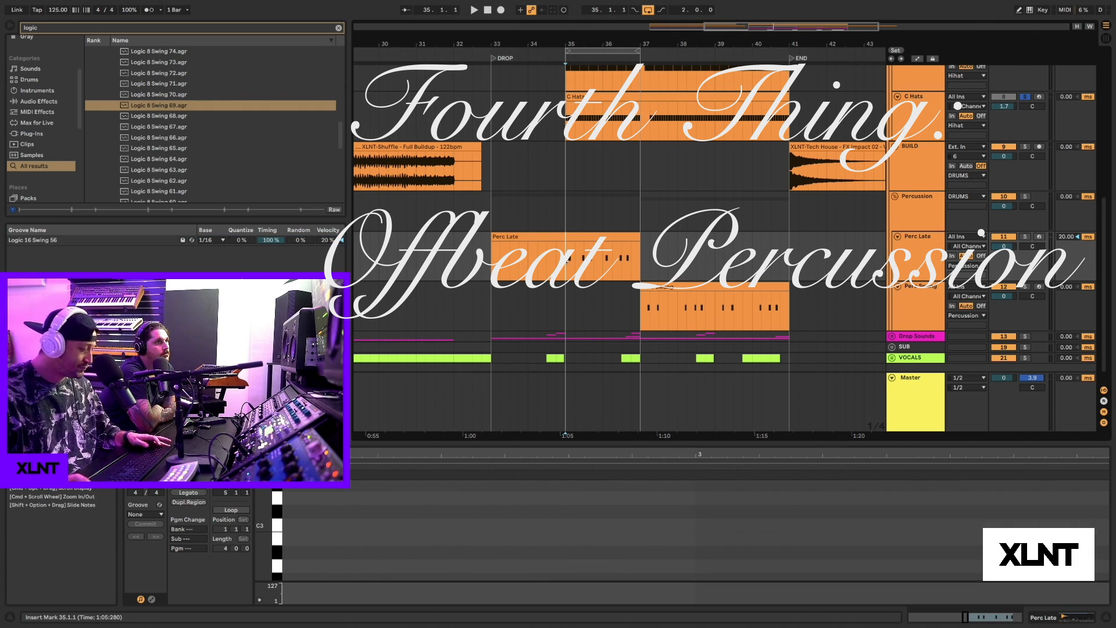
drag(567, 260, 640, 259)
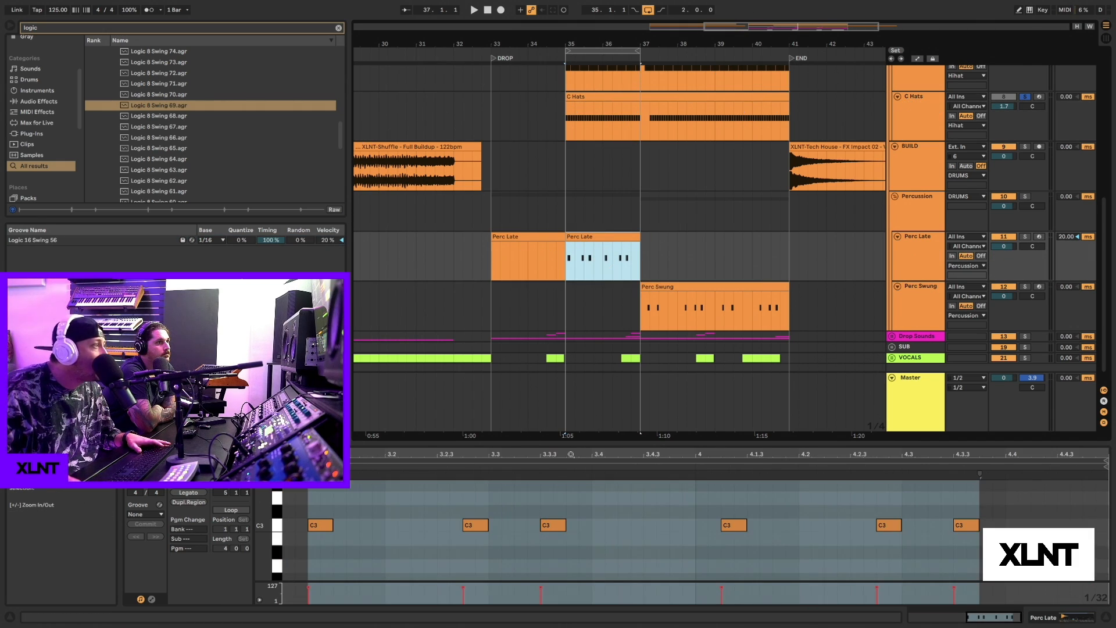
click(798, 570)
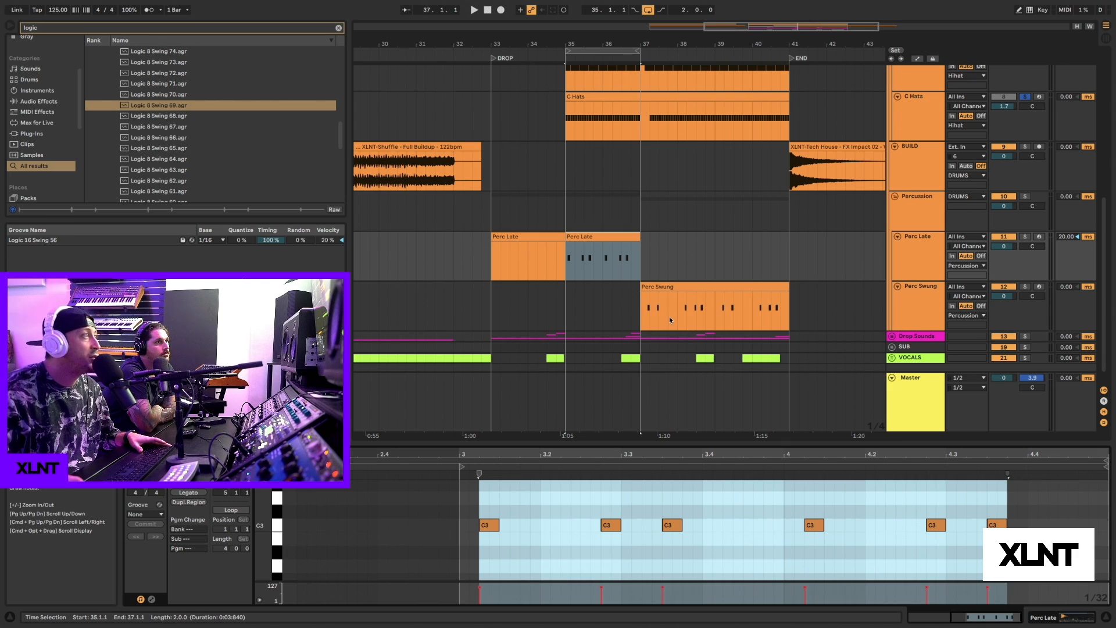
Turn off solo on the C Hats track.
click(581, 237)
scroll(559, 265, right, 1)
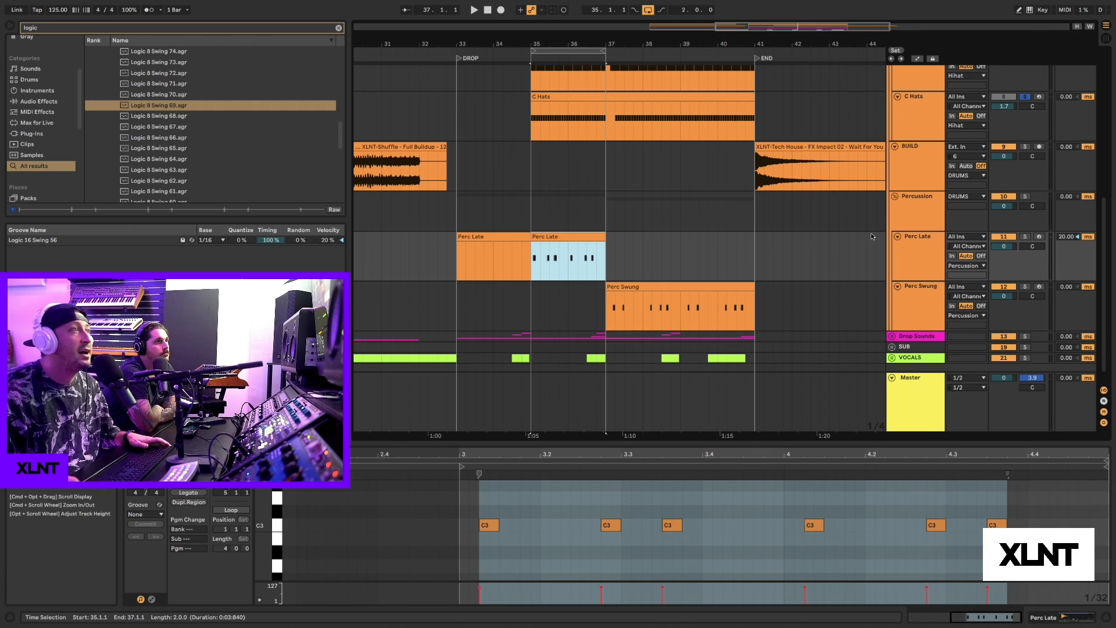
click(1028, 133)
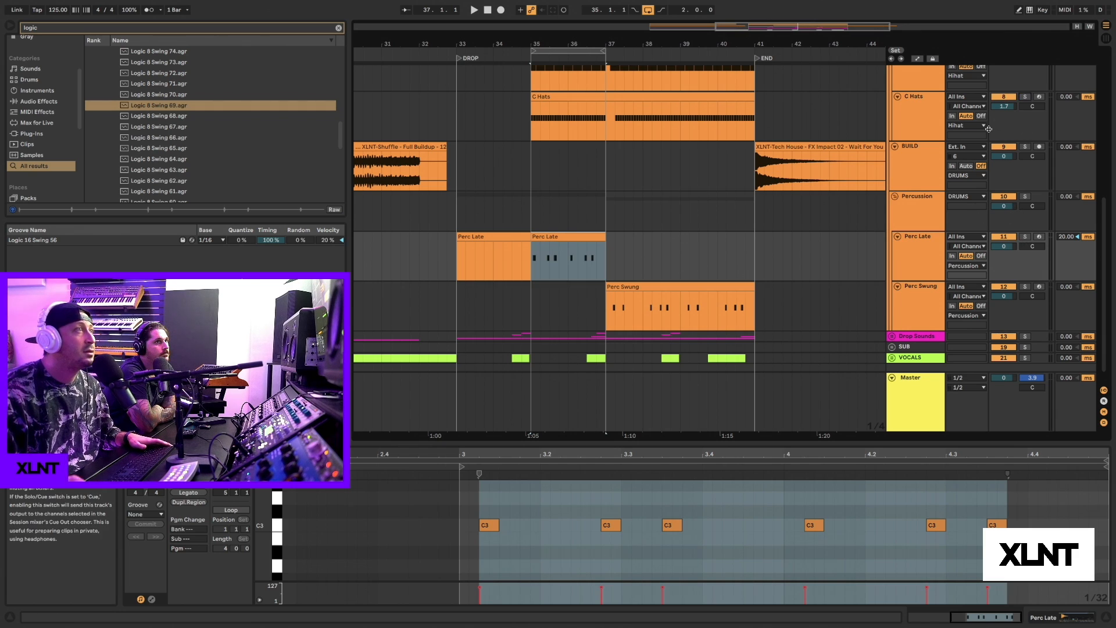
scroll(1028, 133, up, 5)
scroll(581, 220, down, 5)
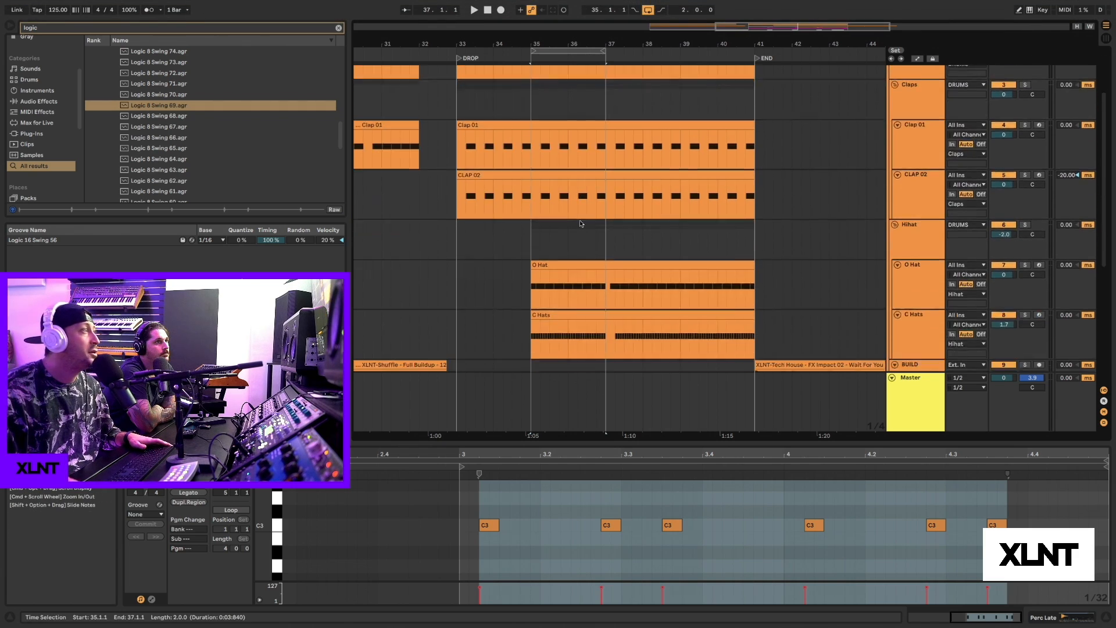
Select the second Perc Late clip and play the loop from bar 35 with the drums.
click(545, 304)
scroll(545, 304, down, 1)
click(542, 265)
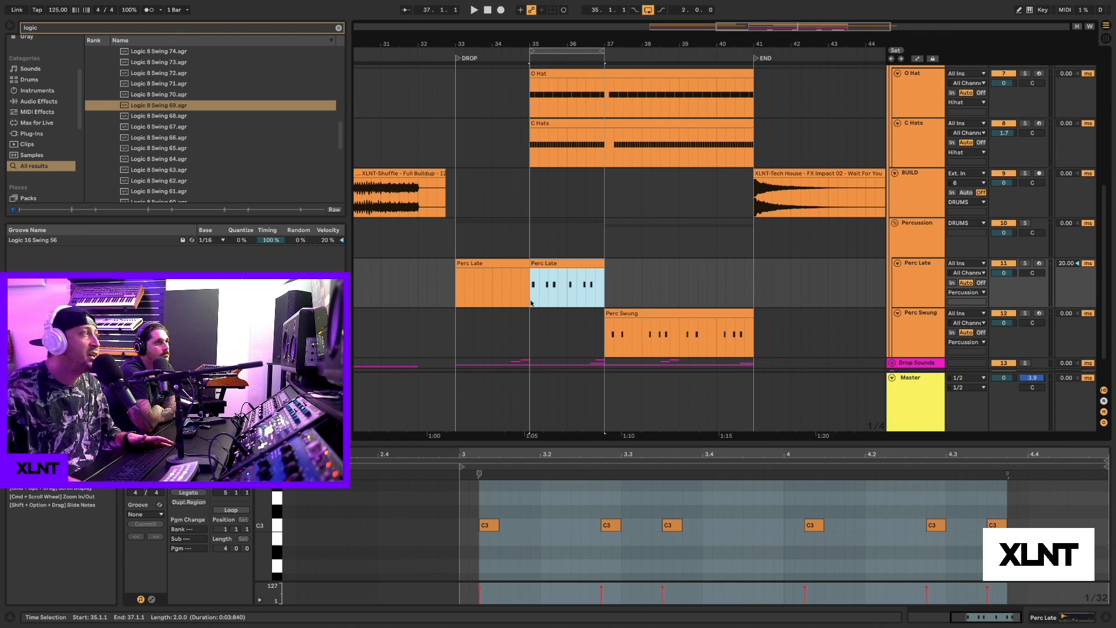
key(space)
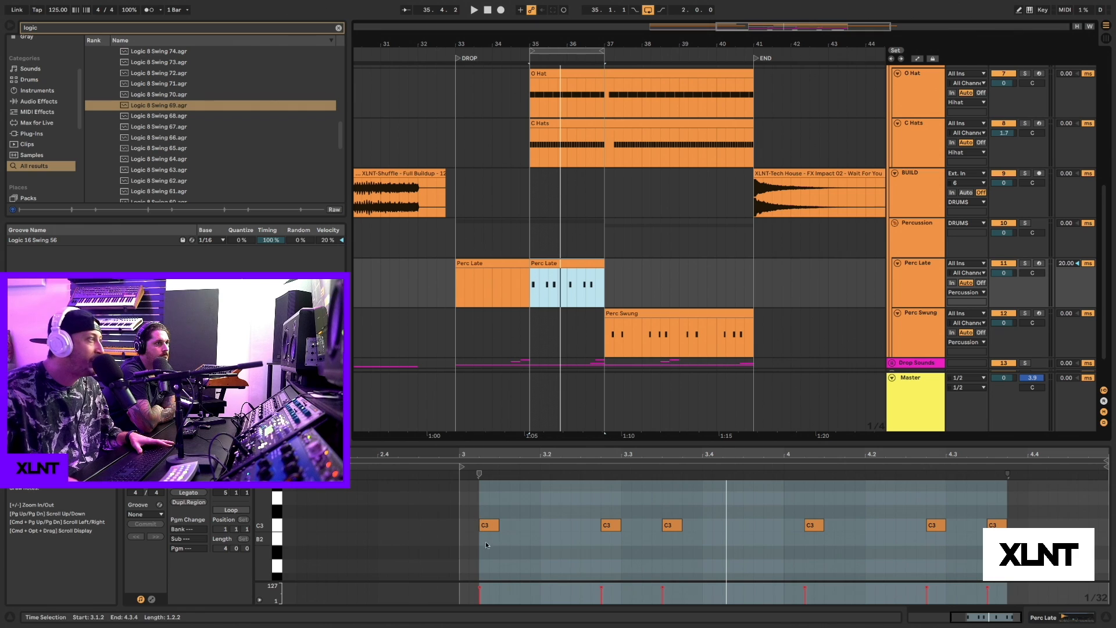
Compare the placement of the Perc Late notes with the C Hats notes in the clip editor.
drag(838, 486, 1002, 487)
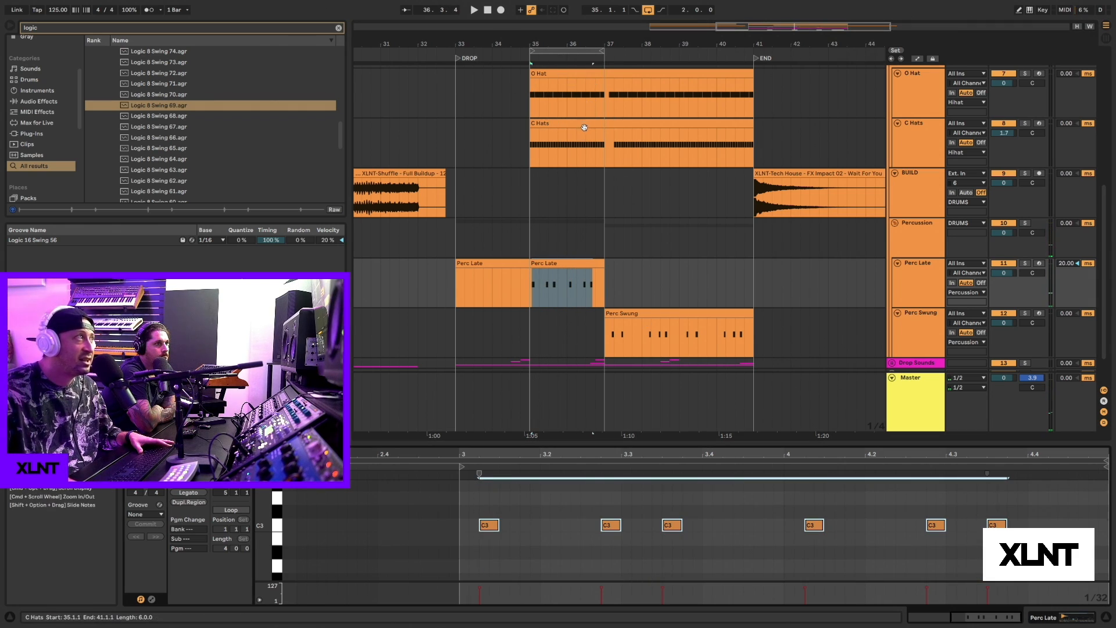
click(603, 144)
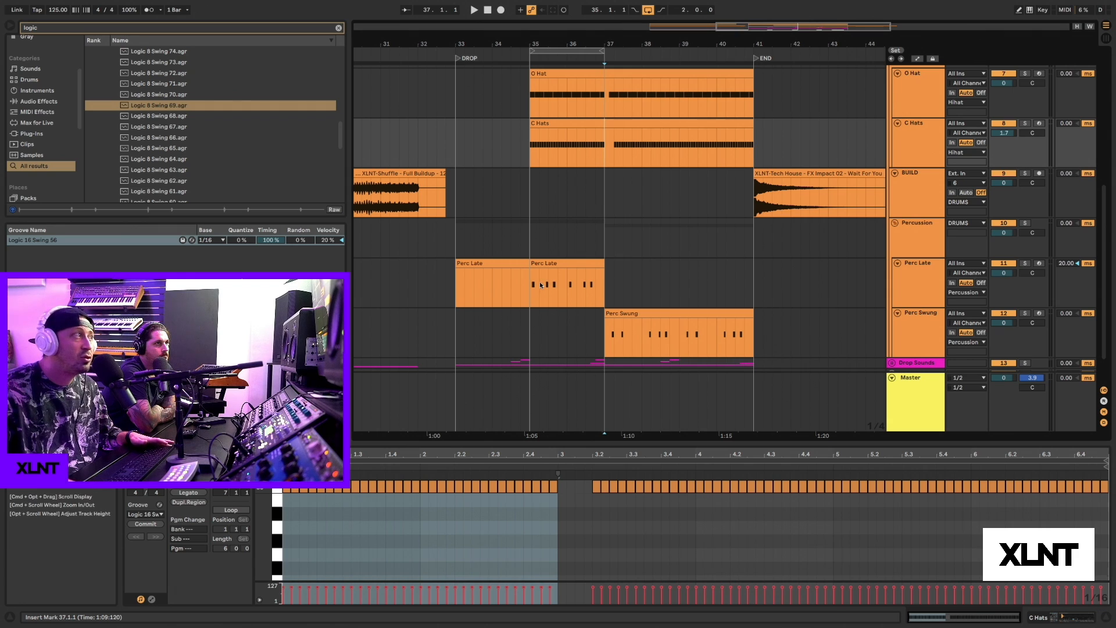
click(551, 264)
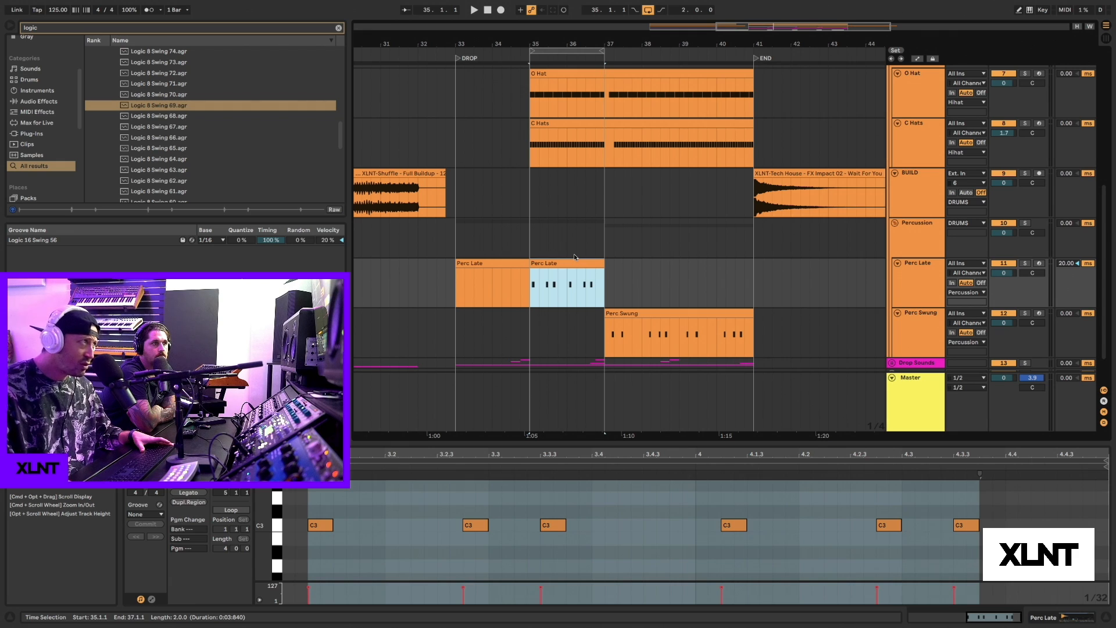
click(359, 559)
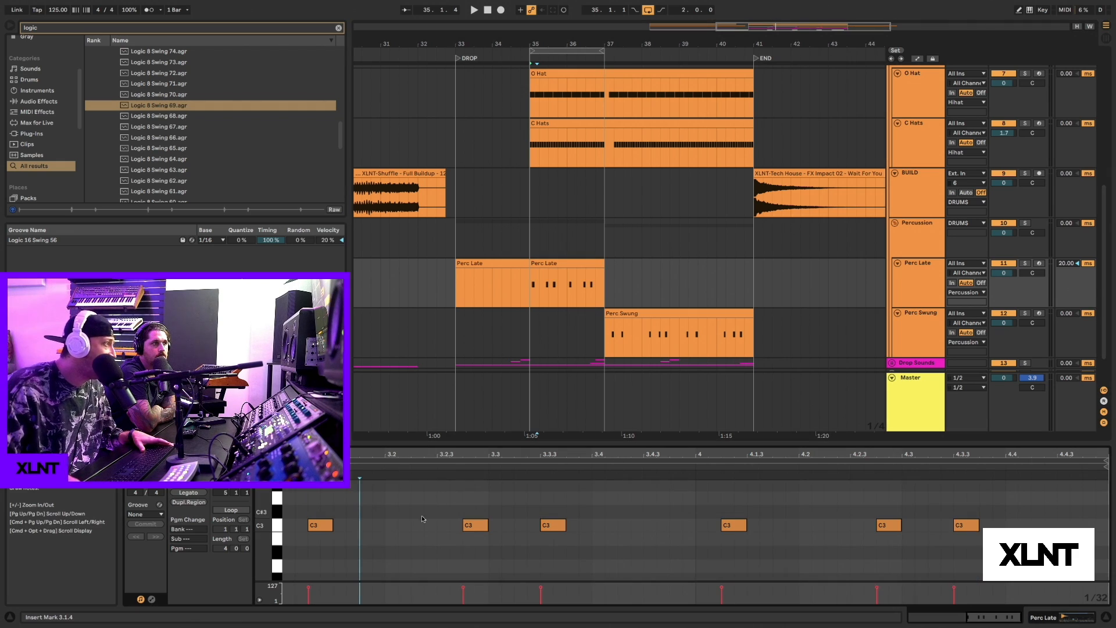
Play the loop from the start of the second Perc Late clip and select its second and third notes to examine their offbeat timing.
scroll(331, 528, left, 3)
click(330, 526)
key(space)
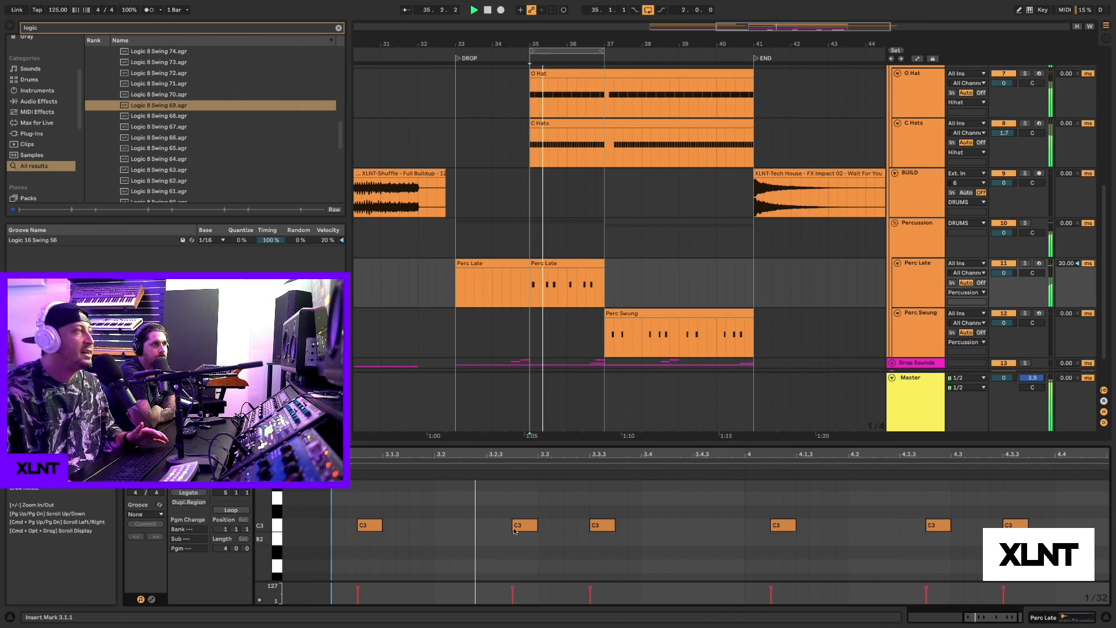
key(space)
drag(505, 501, 643, 554)
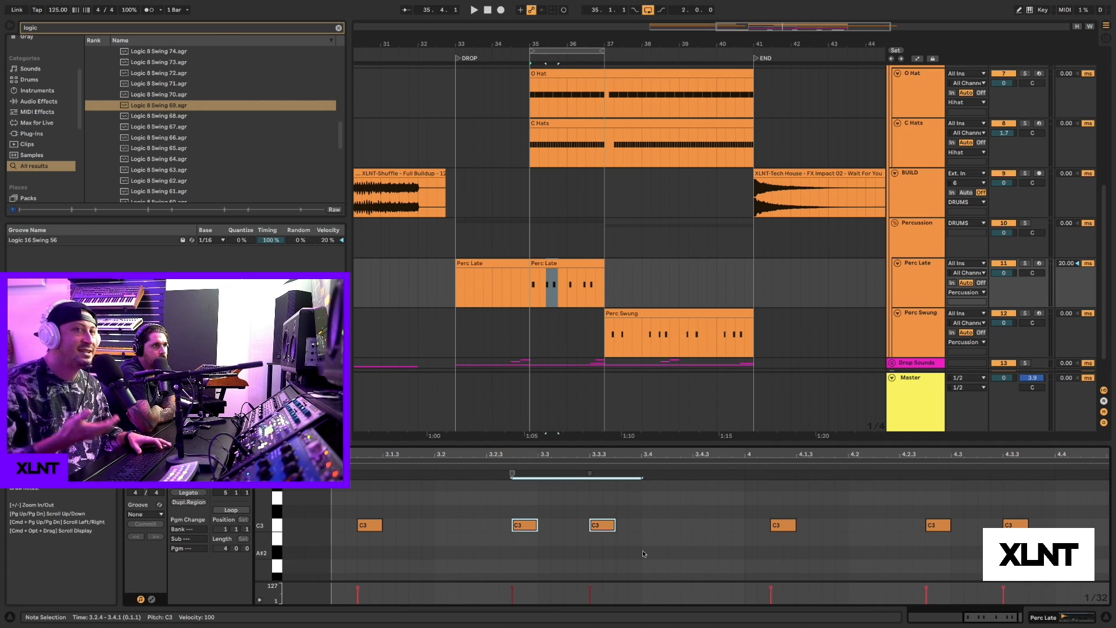
key(space)
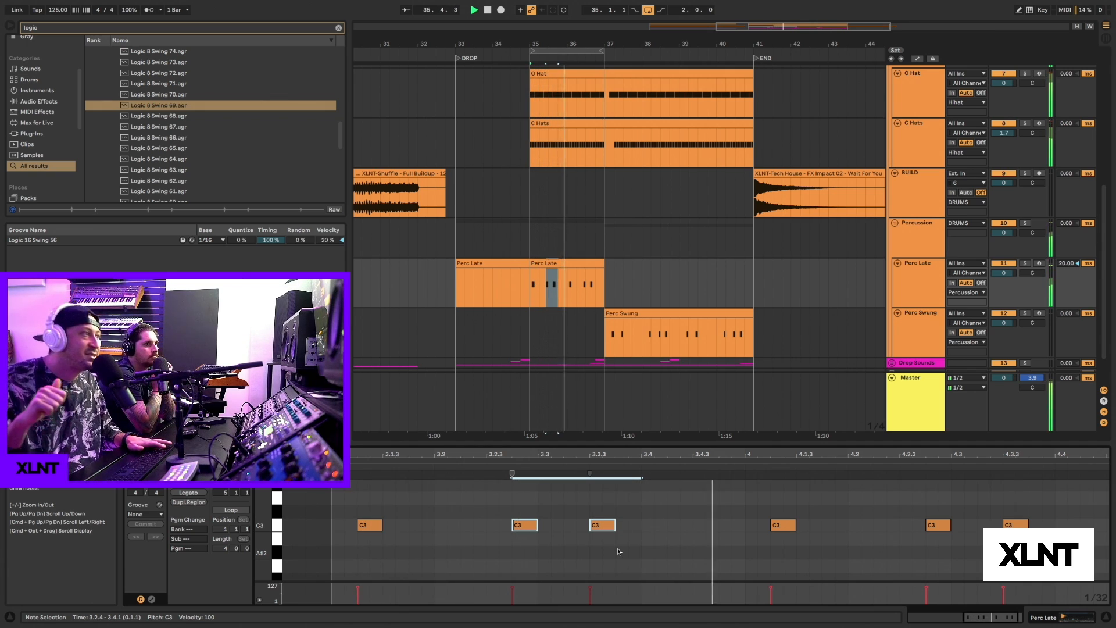
key(space)
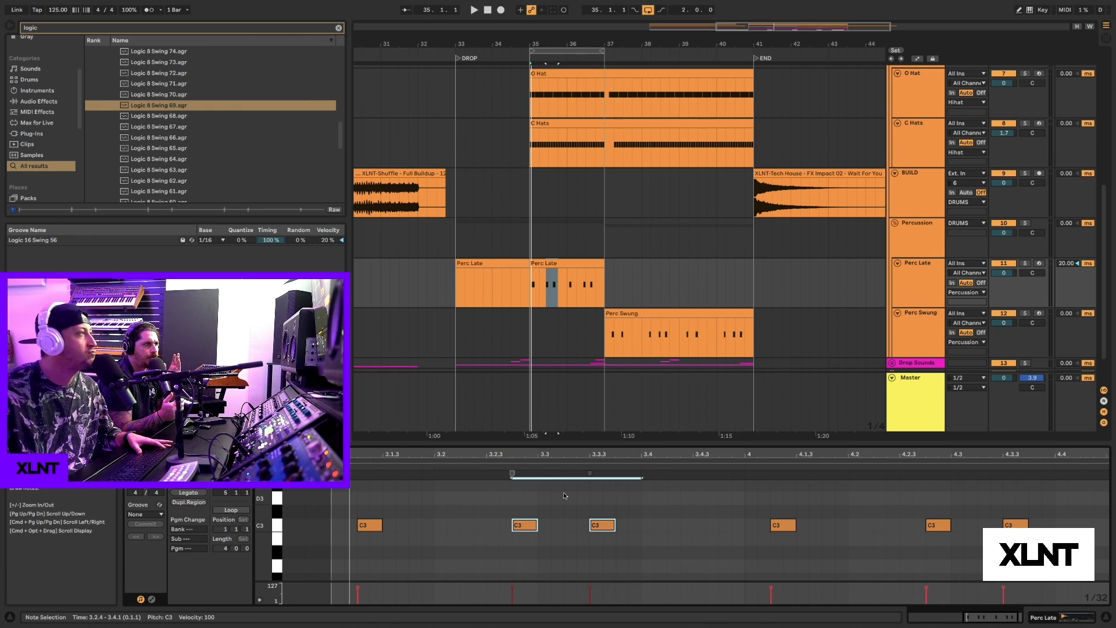
Examine the grid positions around the first three Perc Late notes.
click(486, 536)
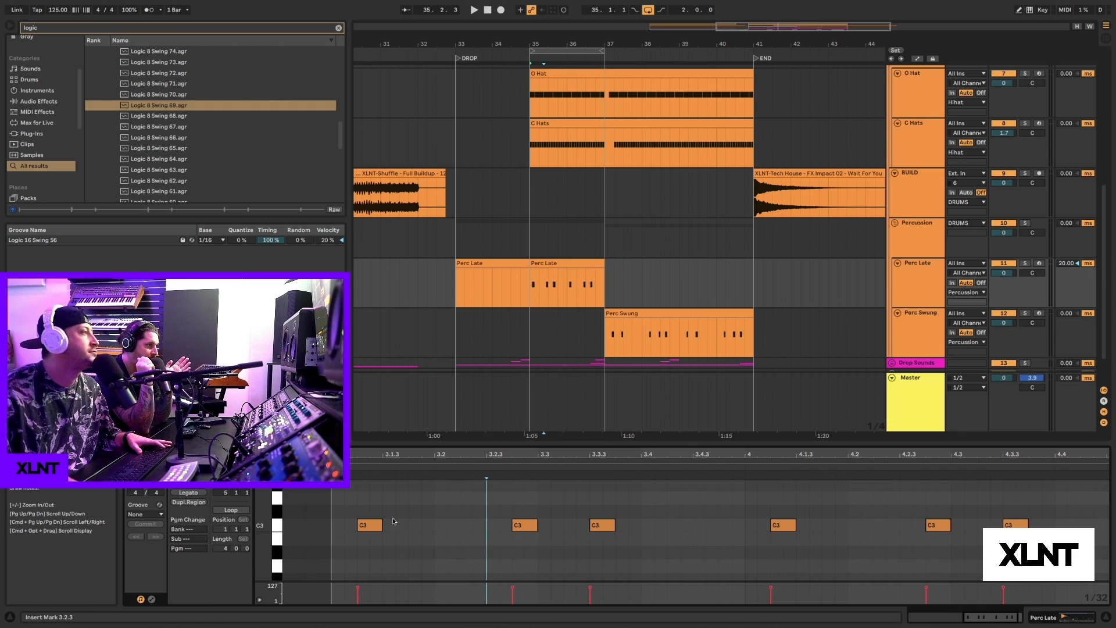
click(381, 499)
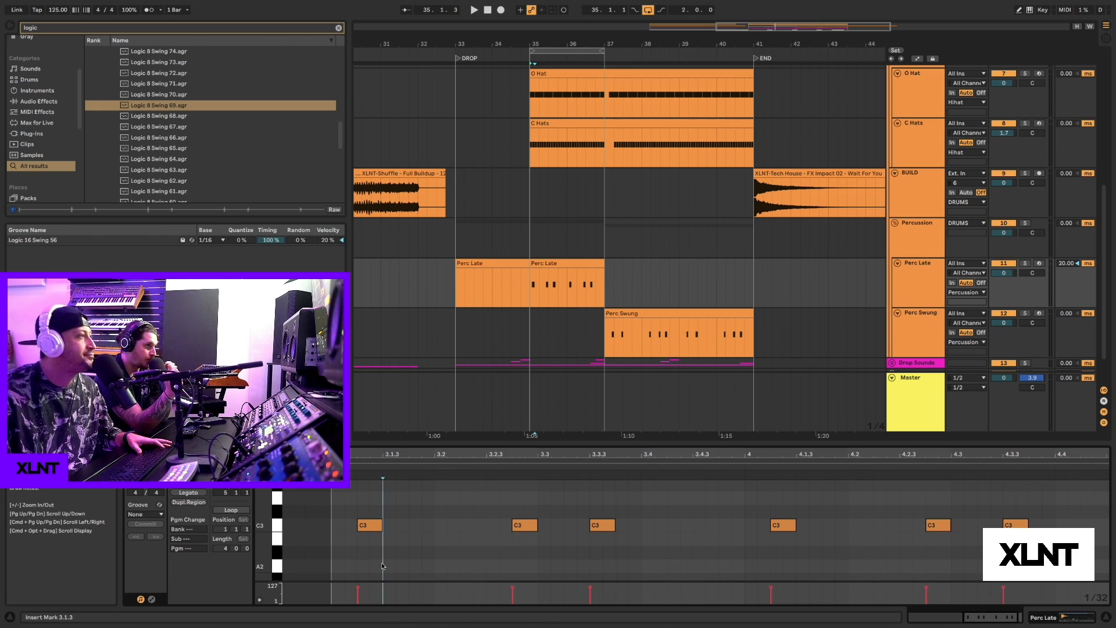
click(537, 505)
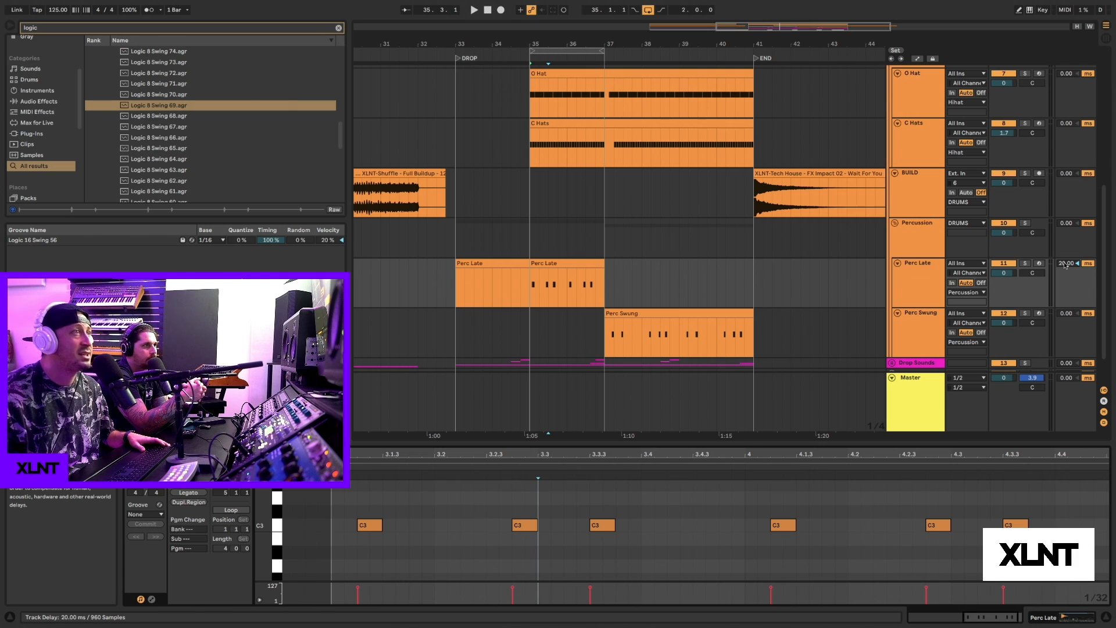
Try track delays of 25 ms and 30 ms on the Perc Late track while playing the loop with the drums.
drag(1066, 264, 1067, 267)
key(space)
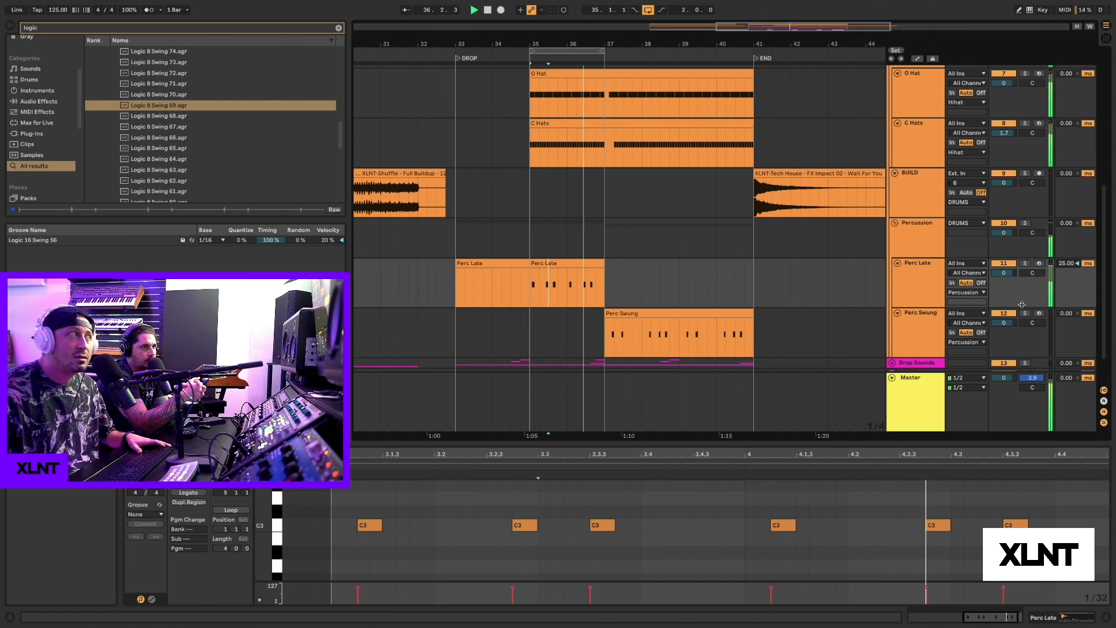
drag(1066, 265, 1066, 268)
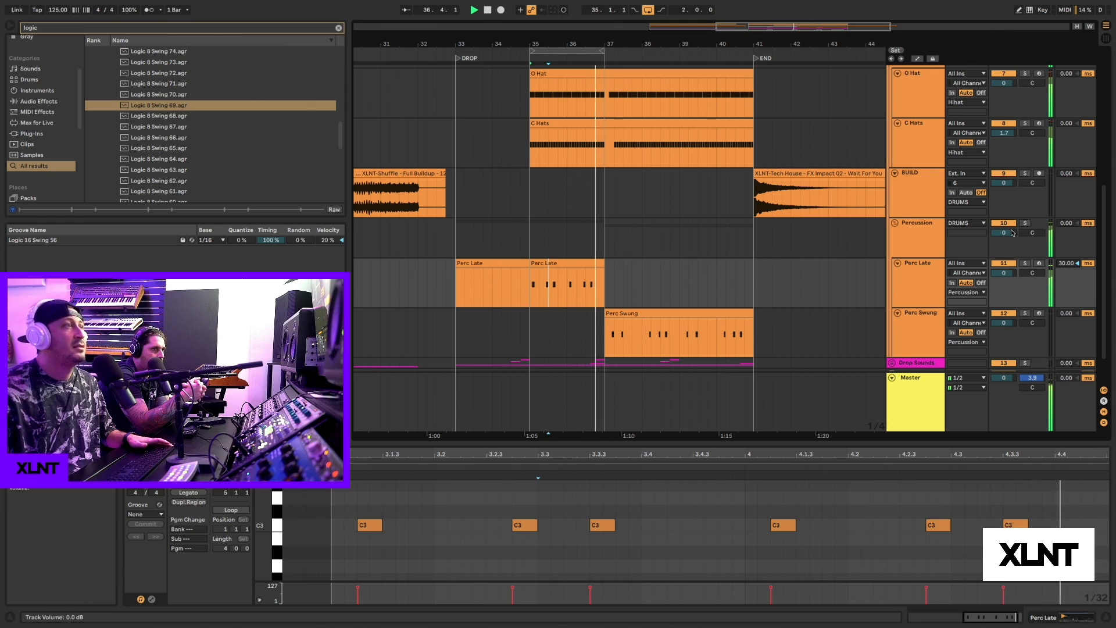
scroll(850, 330, up, 5)
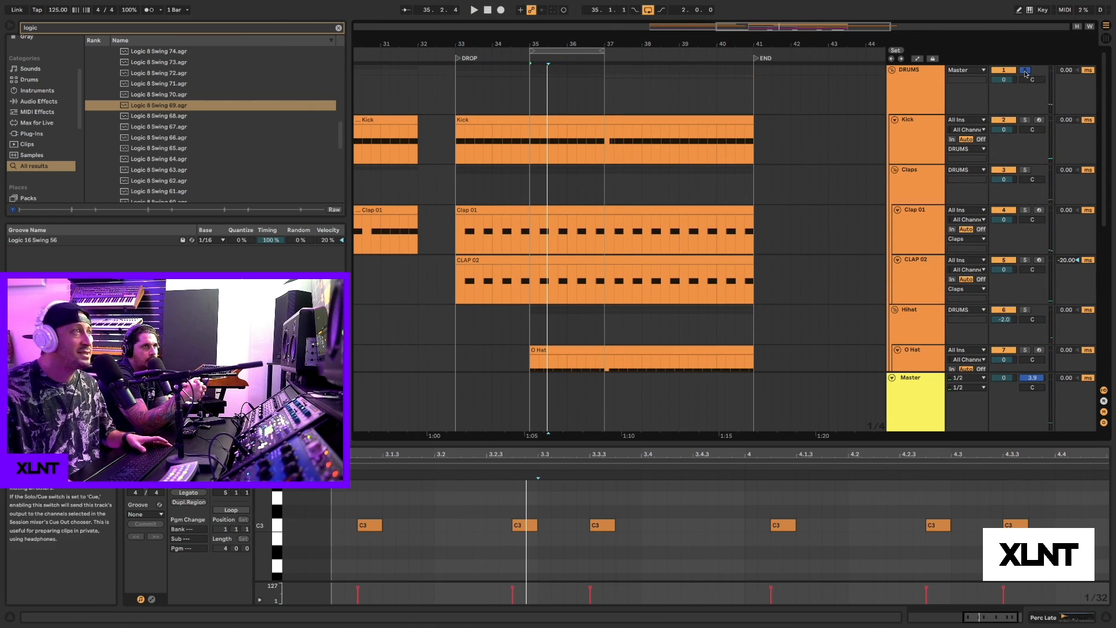
scroll(801, 156, down, 3)
scroll(800, 158, down, 3)
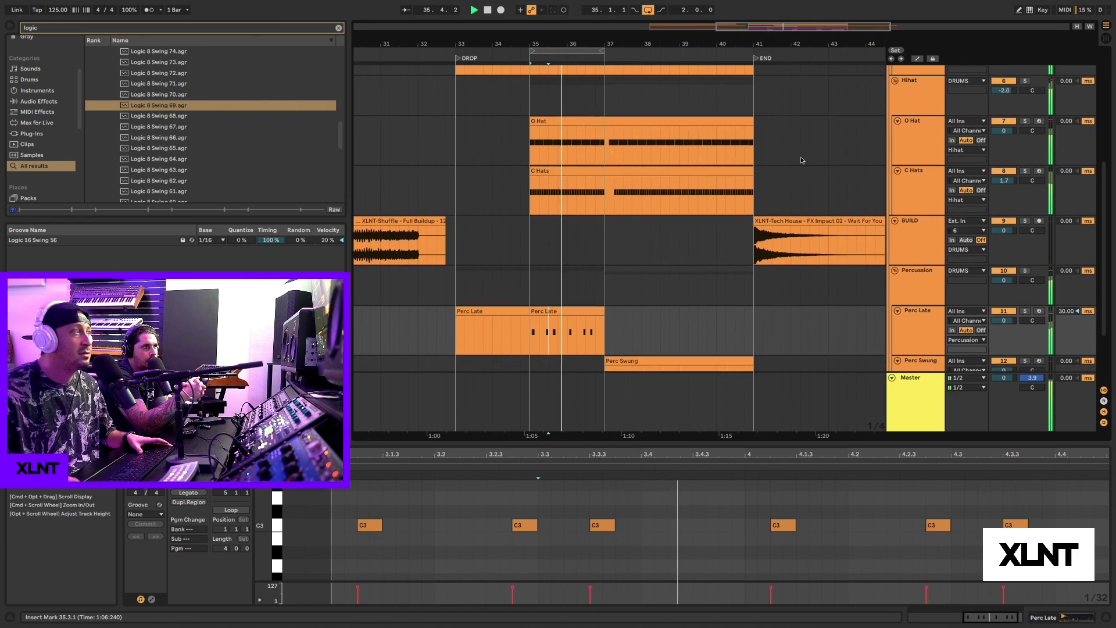
key(space)
Set the Perc Late track delay to 20 ms.
click(1066, 311)
text(20)
key(Return)
Display the Perc Swung clip's notes and set the arrangement loop to bars 37 to 41.
scroll(623, 317, down, 3)
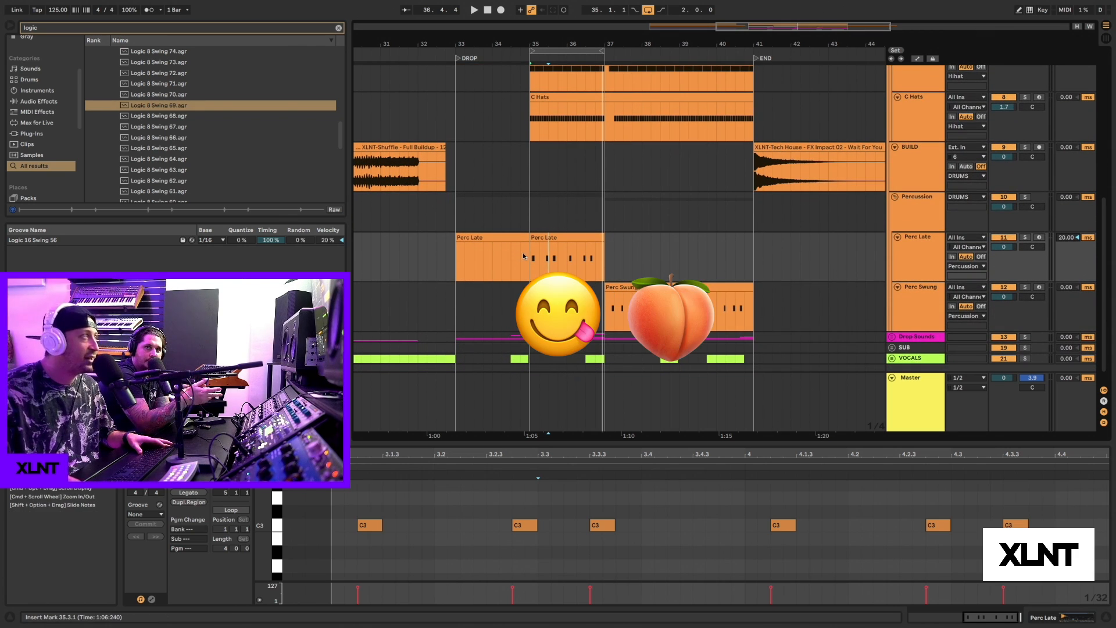
scroll(518, 110, right, 5)
scroll(518, 111, left, 3)
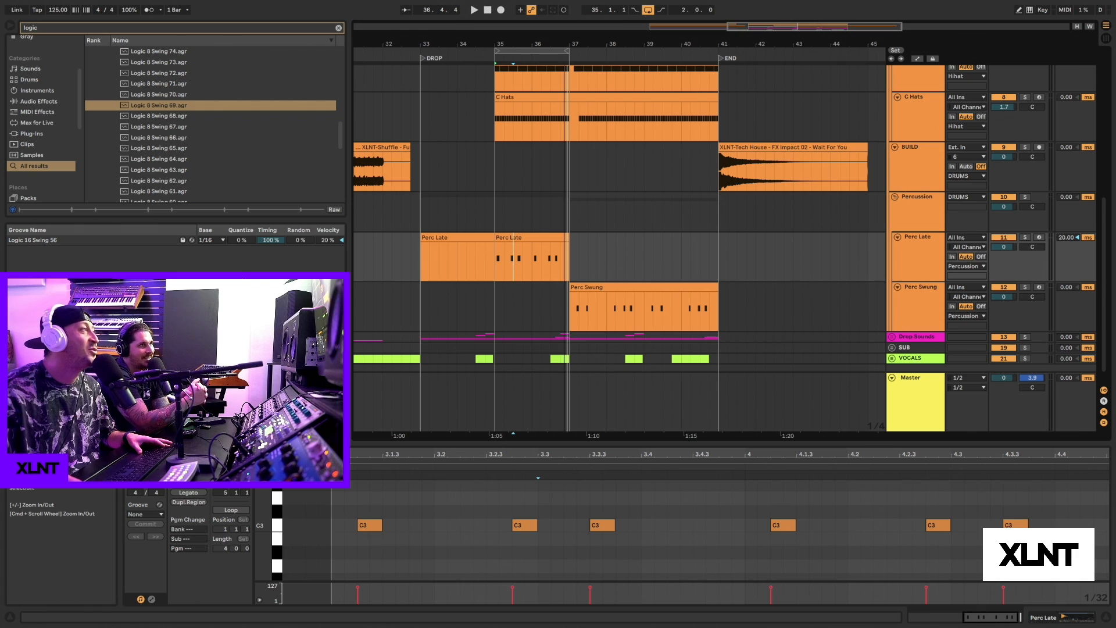
scroll(609, 145, left, 2)
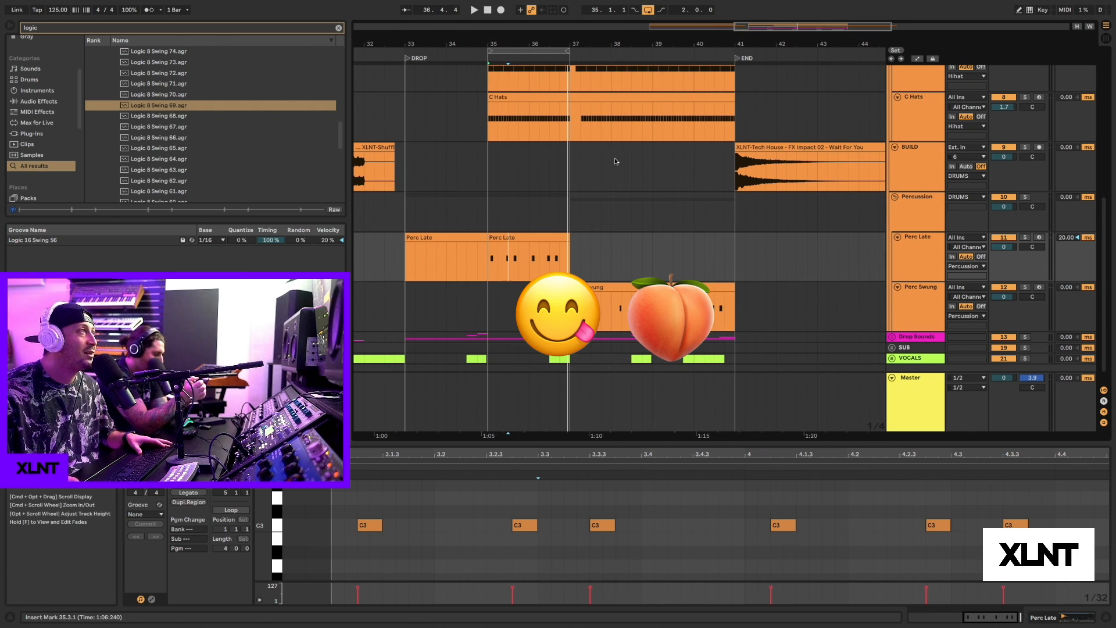
scroll(615, 158, left, 3)
scroll(640, 144, up, 2)
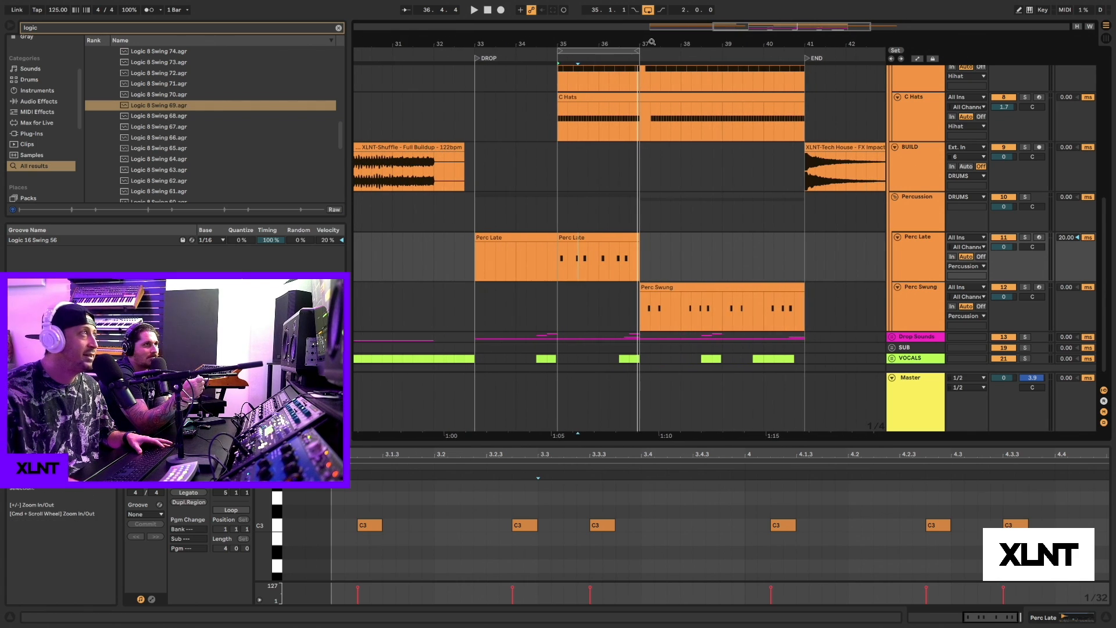
scroll(664, 177, up, 2)
scroll(657, 260, right, 2)
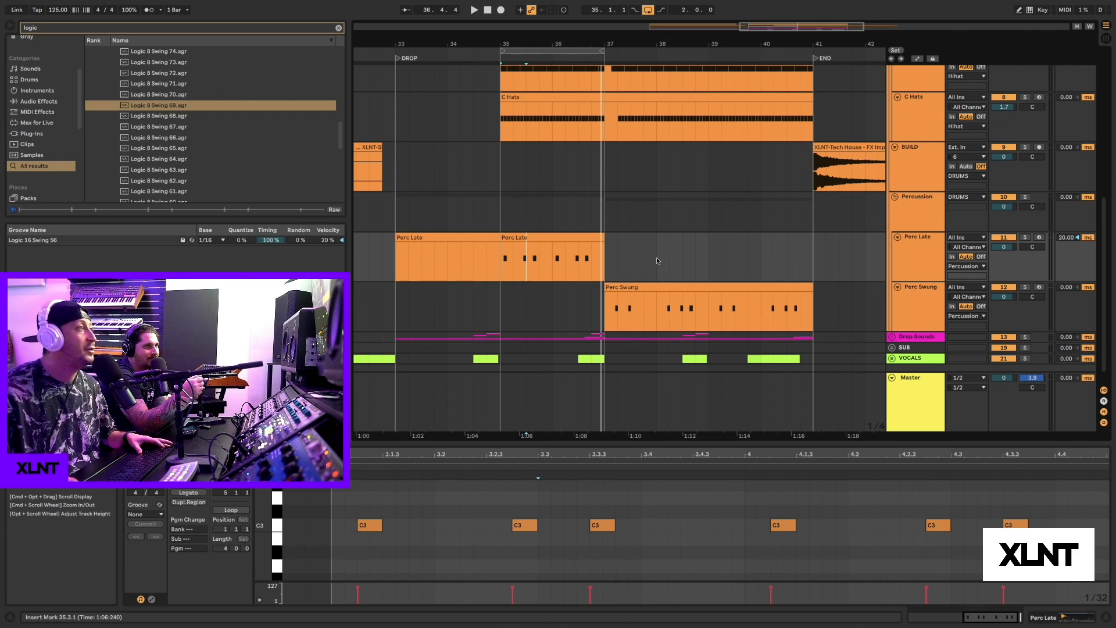
scroll(639, 280, down, 2)
scroll(639, 279, left, 1)
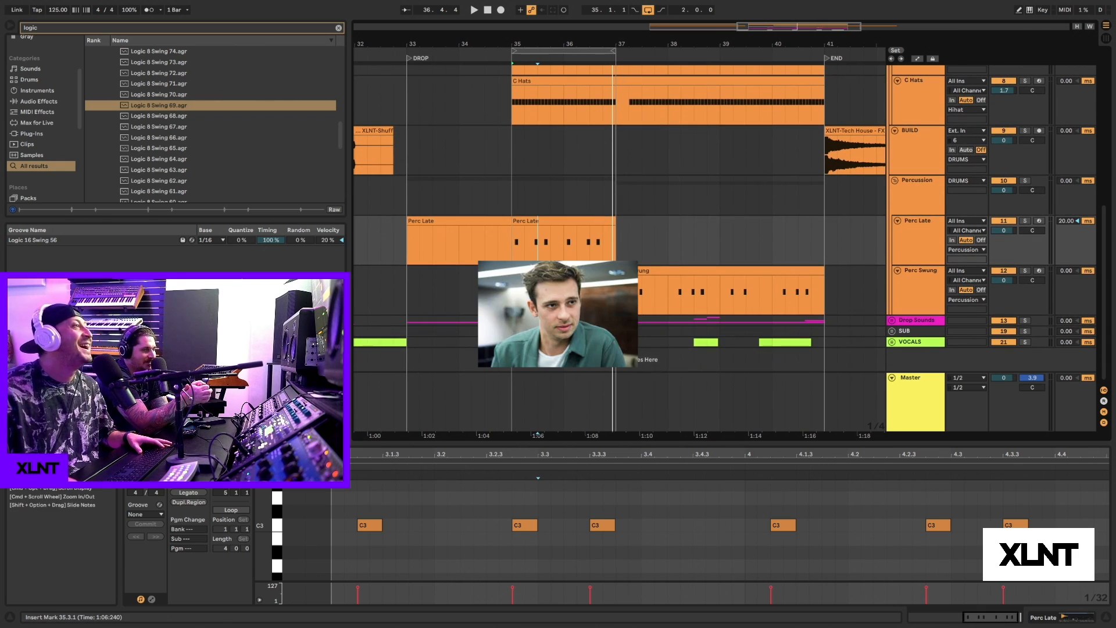
click(621, 297)
drag(613, 51, 823, 41)
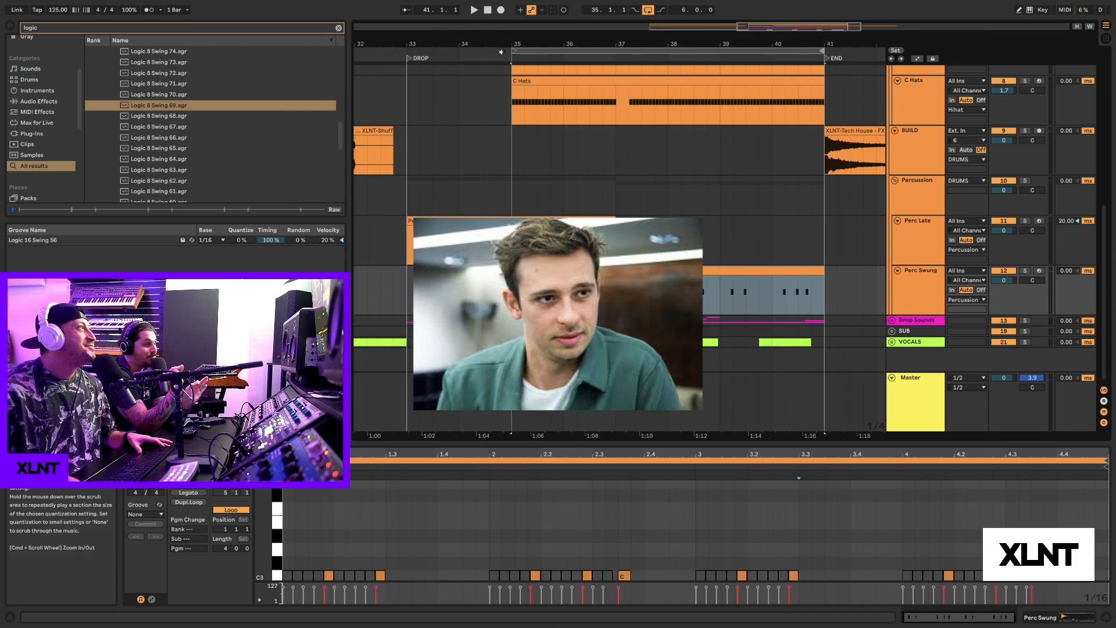
drag(514, 52, 619, 50)
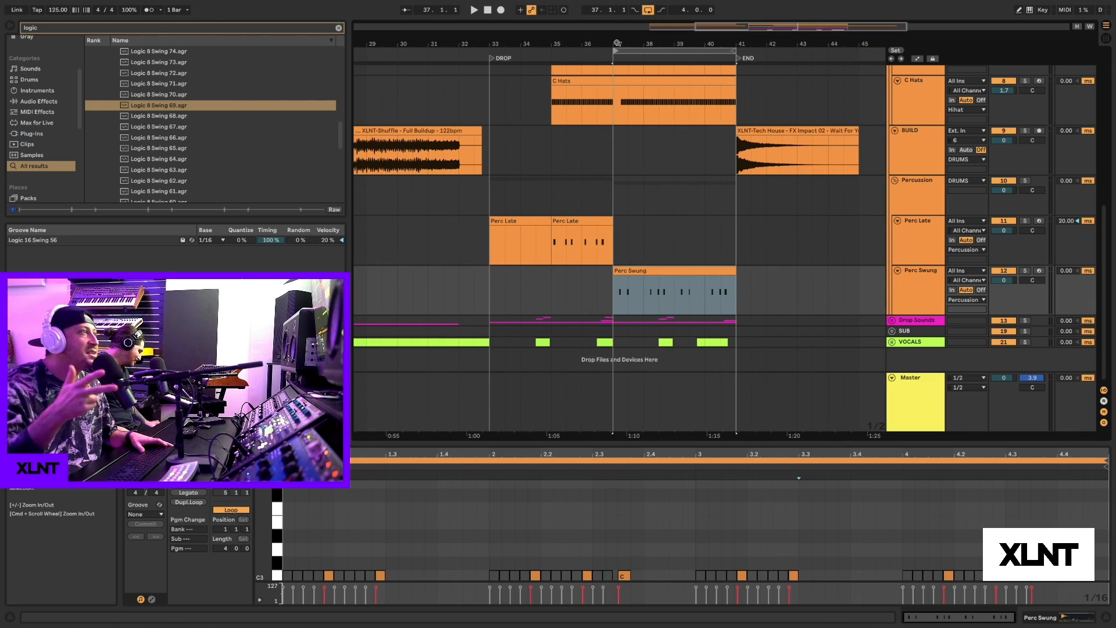
Enlarge the clip editor to give the Perc Swung notes more room.
drag(618, 43, 615, 40)
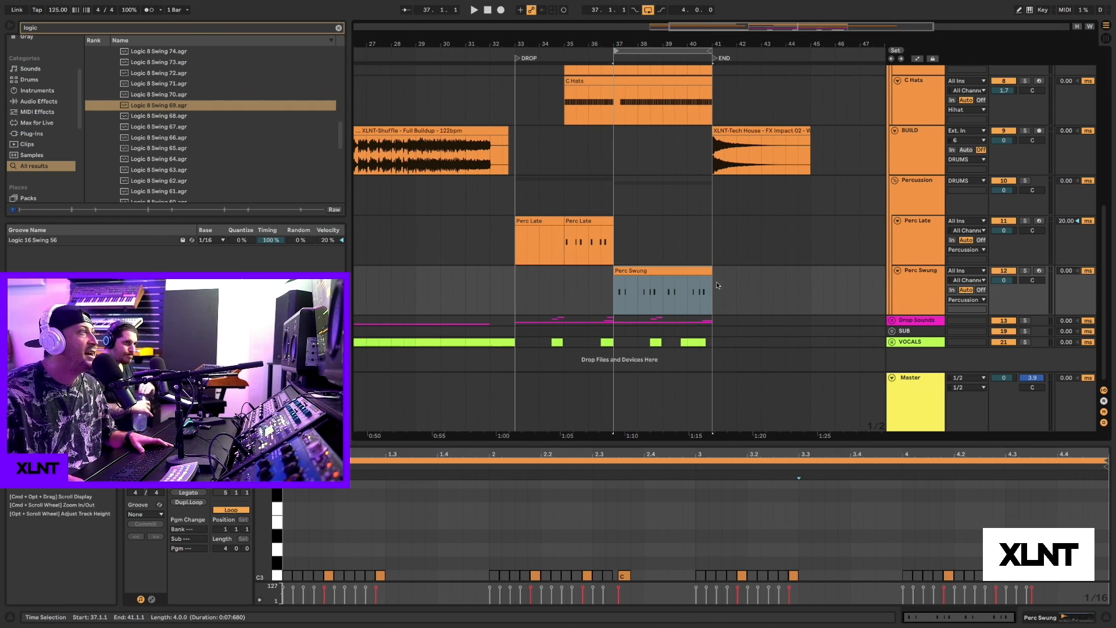
scroll(657, 493, down, 2)
scroll(657, 496, down, 1)
drag(666, 445, 664, 379)
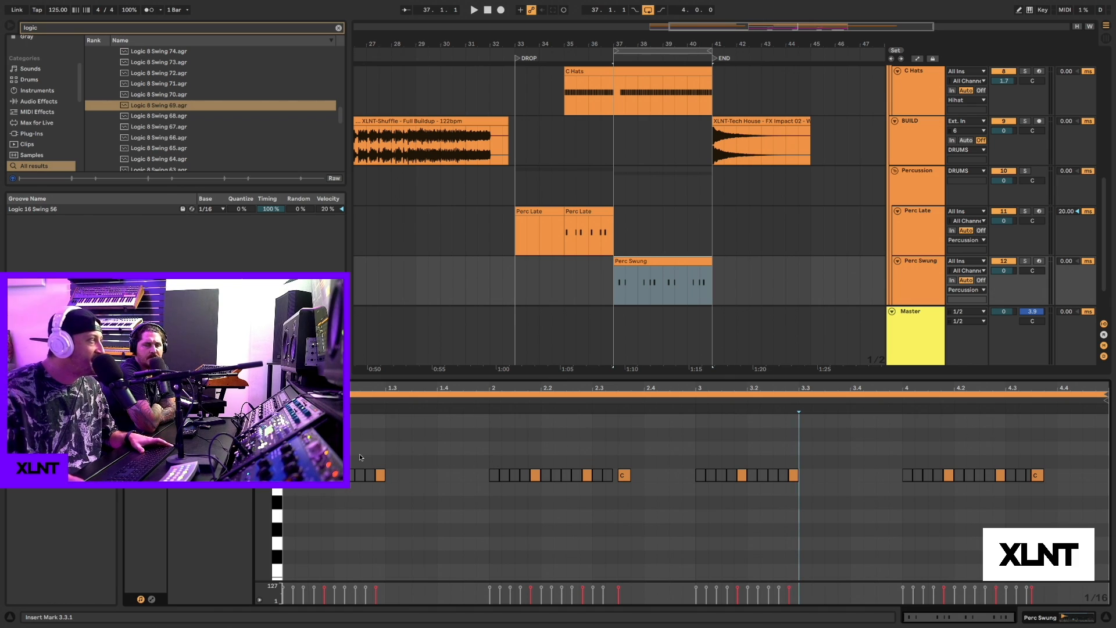
Examine close up how the active Perc Swung notes sit against the grid among the deactivated notes.
drag(284, 463, 329, 478)
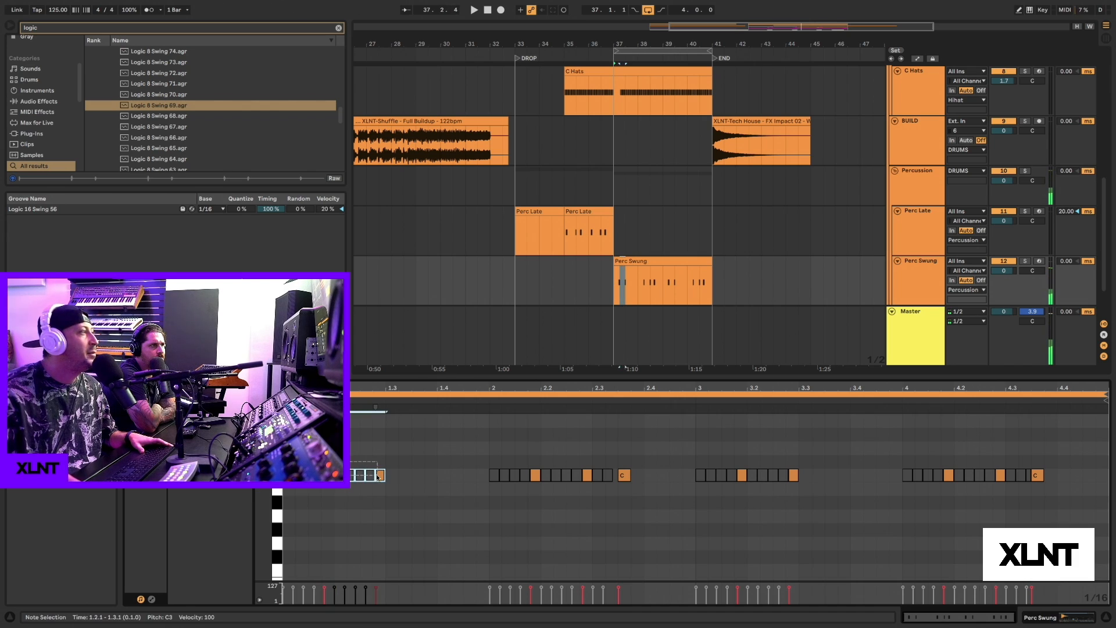
click(373, 442)
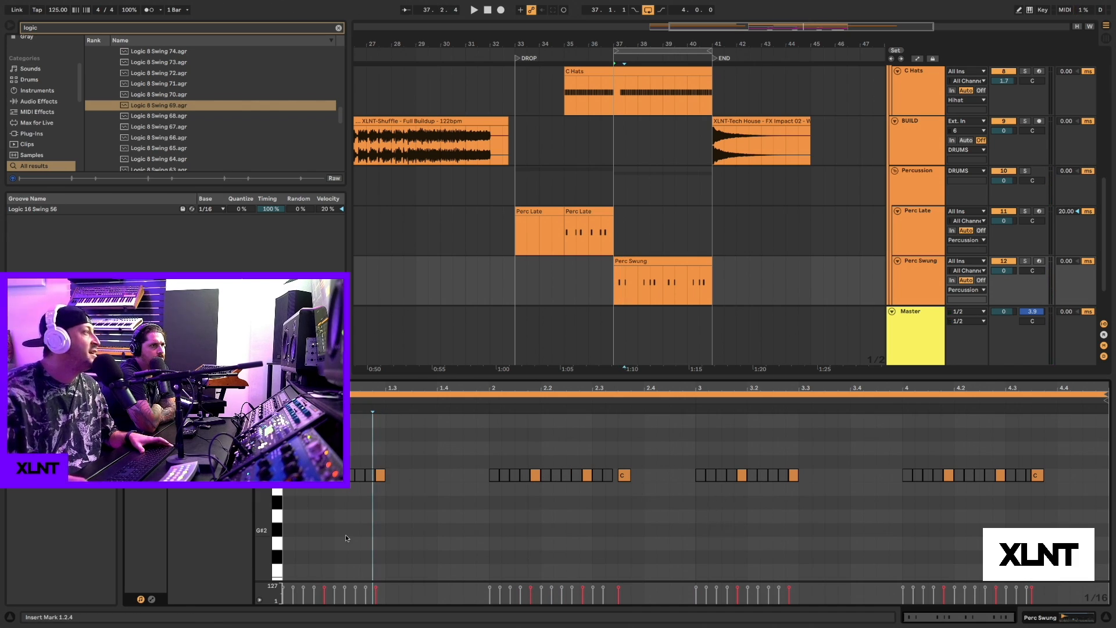
scroll(379, 479, up, 5)
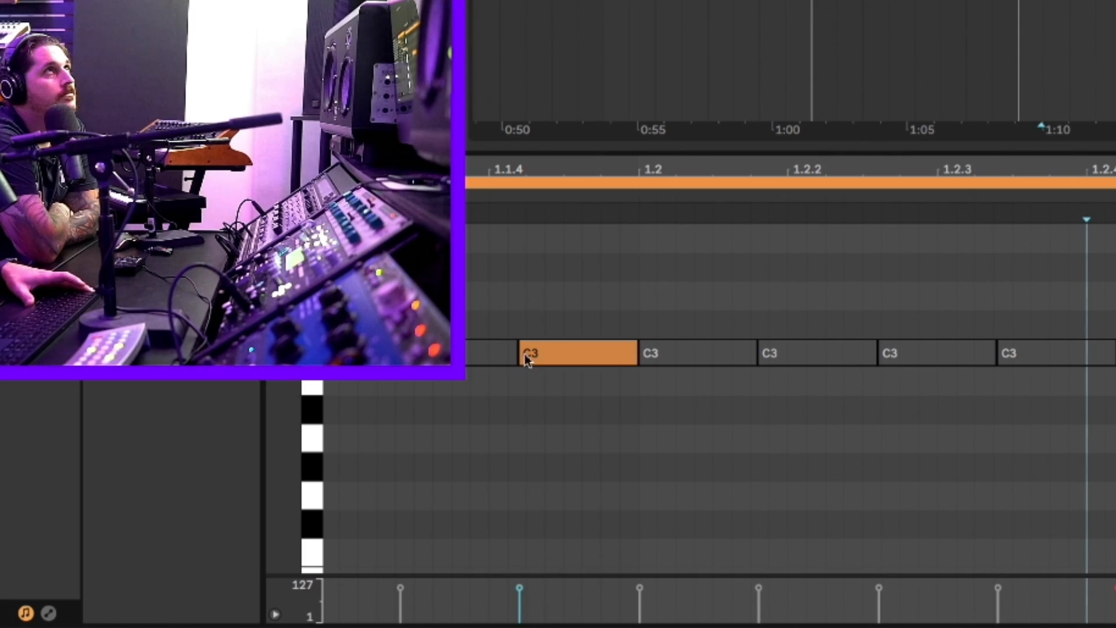
drag(519, 170, 521, 309)
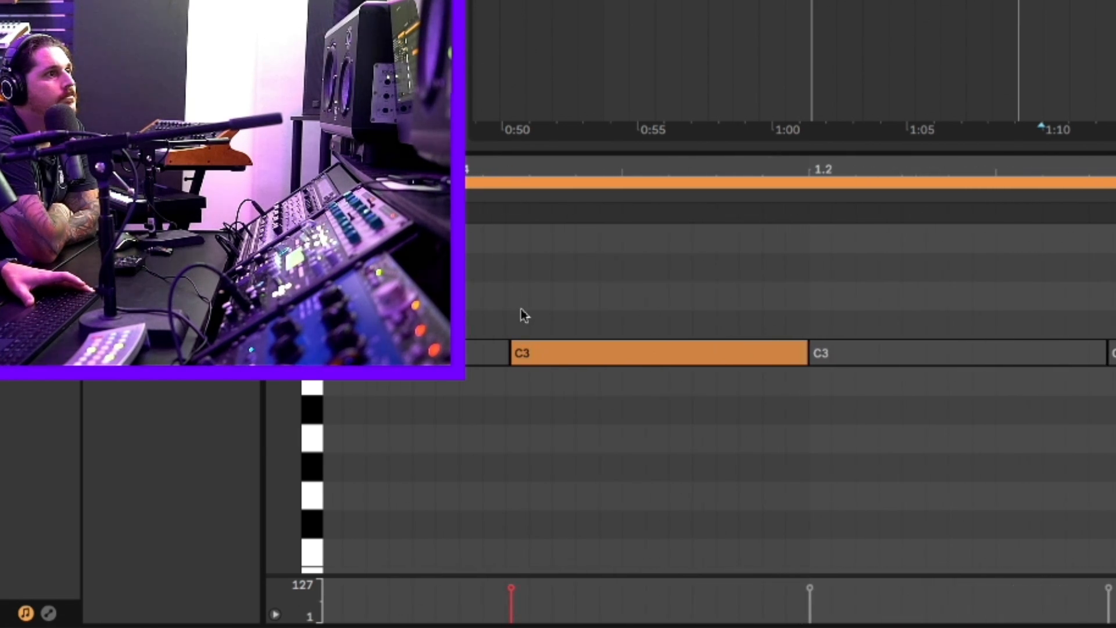
drag(512, 169, 511, 195)
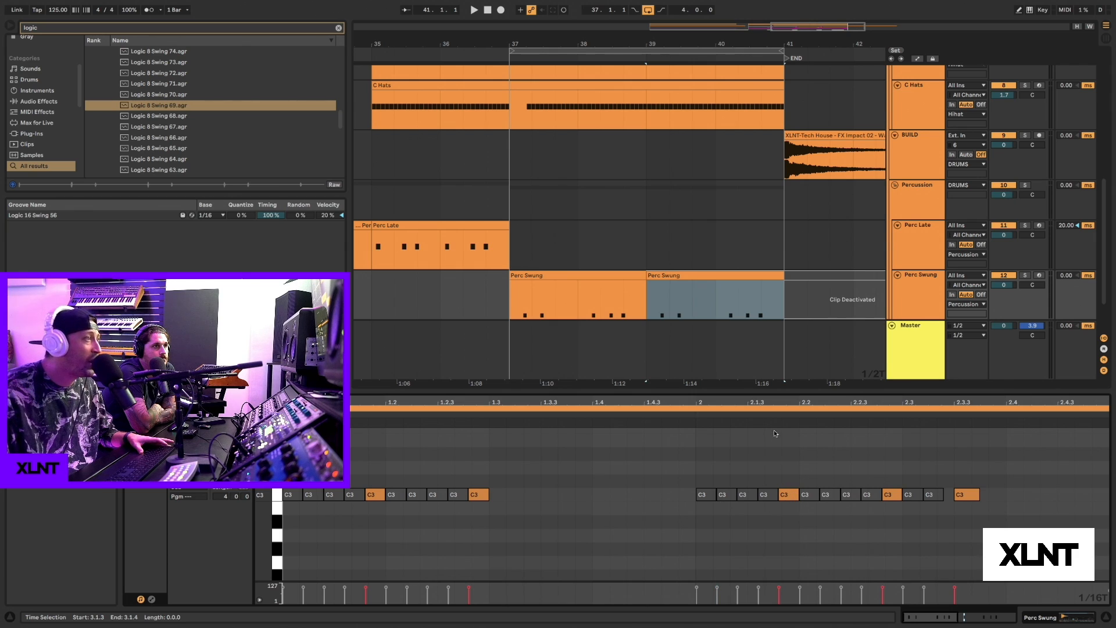
drag(770, 404, 768, 425)
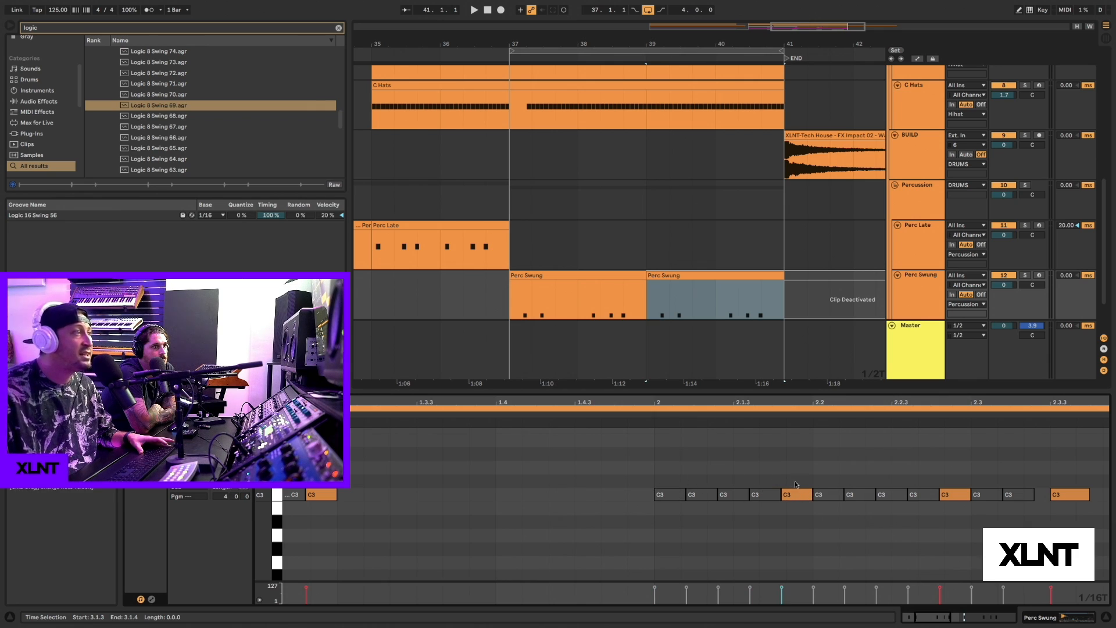
Activate the deactivated clip at bar 41 on the Perc Swung track.
drag(689, 308, 653, 309)
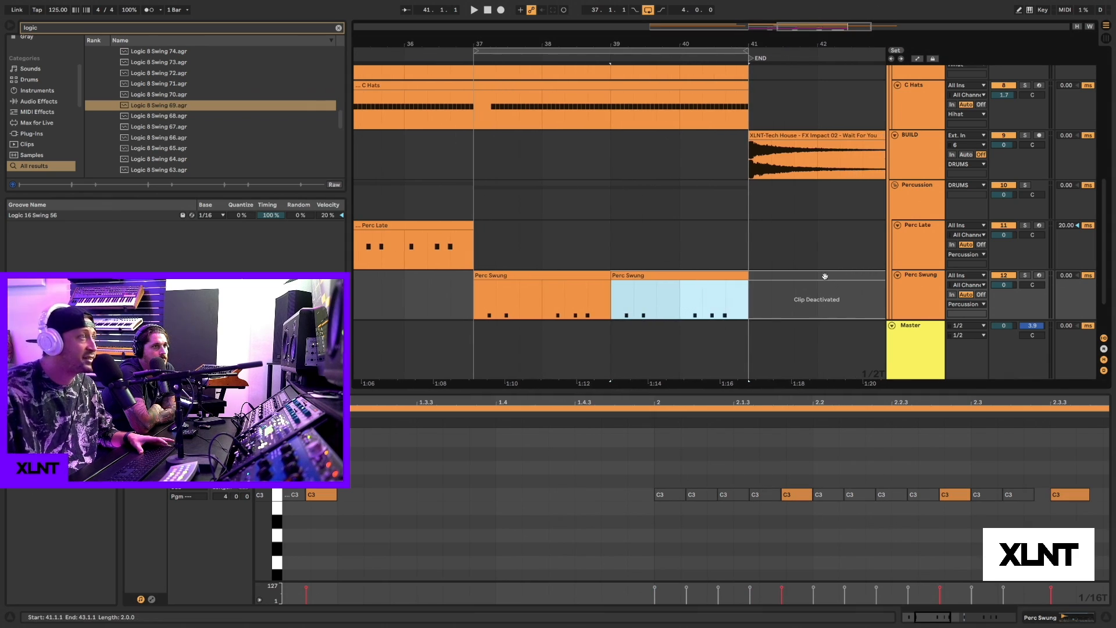
click(825, 276)
key(0)
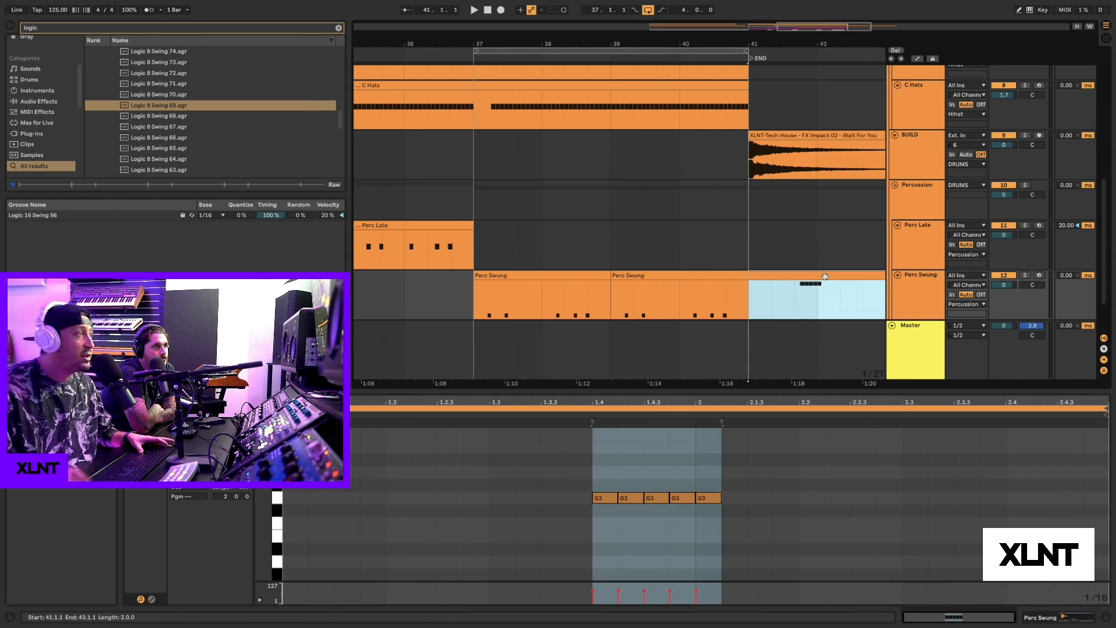
Compress the five G3 notes in the bar 41 clip evenly into one beat, from 1.4 to 2.
click(592, 477)
click(709, 436)
click(721, 420)
drag(710, 423, 593, 423)
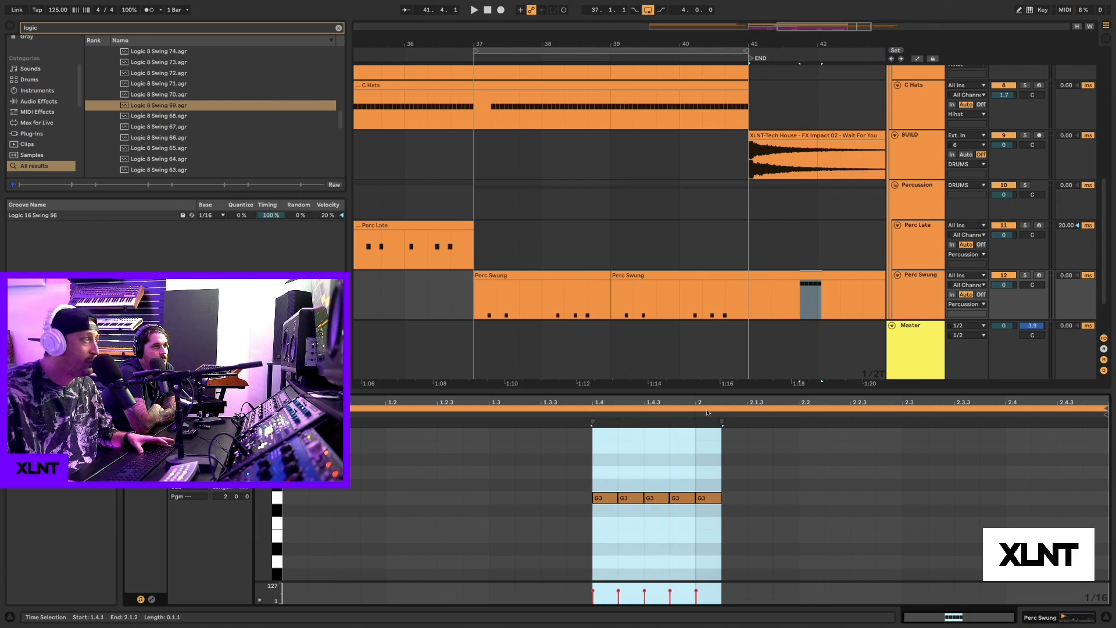
drag(721, 421, 695, 422)
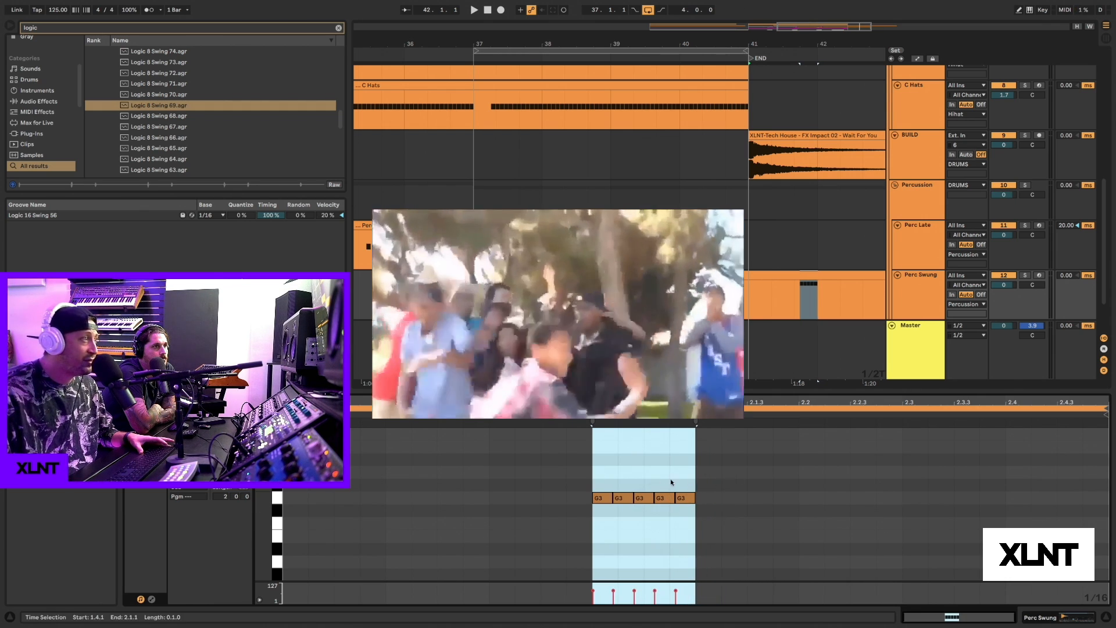
Deactivate the five G3 notes and reactivate only the second and fourth.
drag(685, 480, 577, 529)
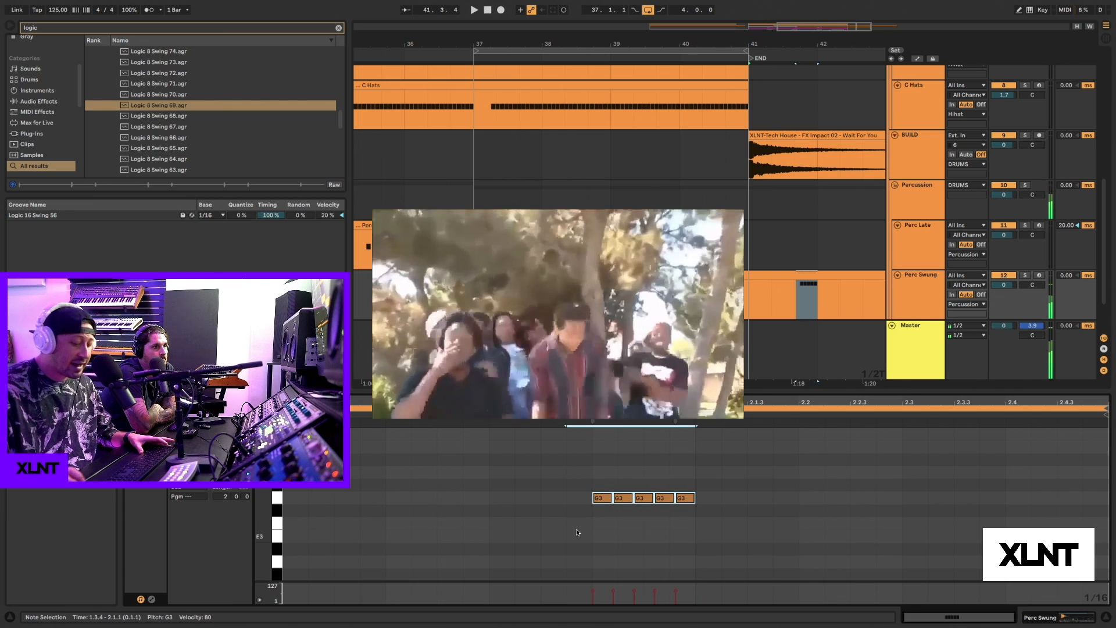
click(622, 497)
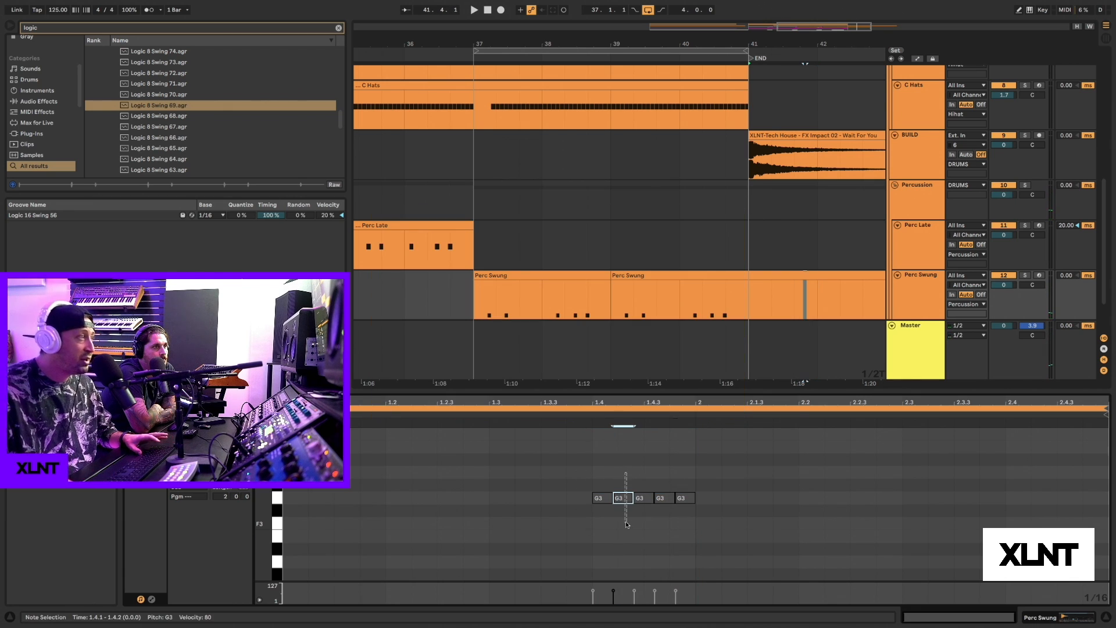
key(0)
drag(668, 474, 665, 524)
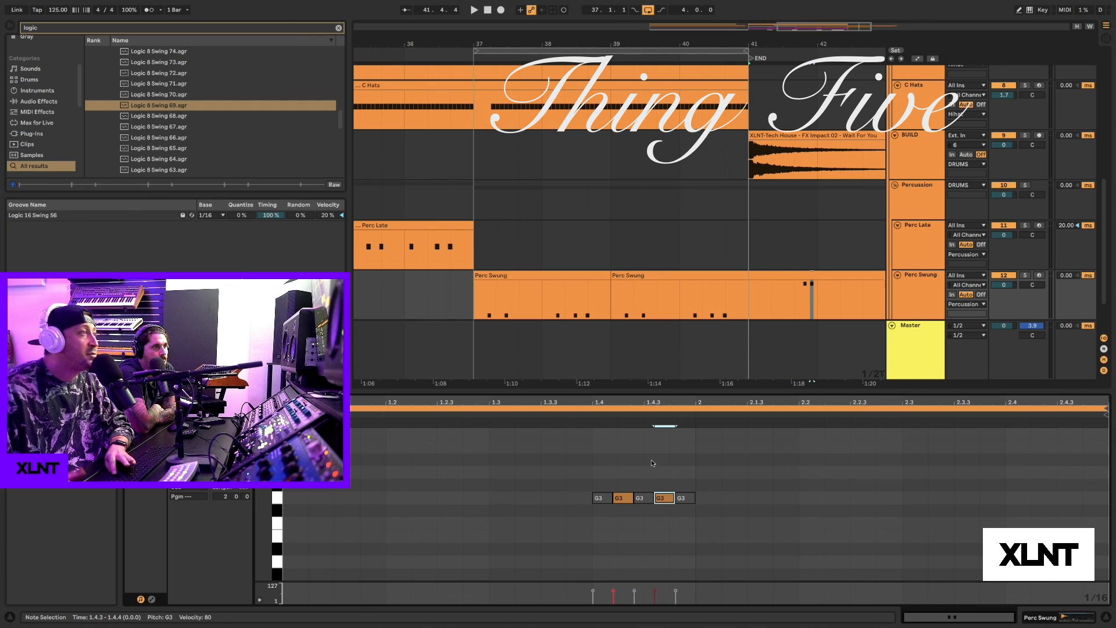
mouse_move(661, 402)
mouse_down()
mouse_move(661, 420)
mouse_move(654, 402)
mouse_up()
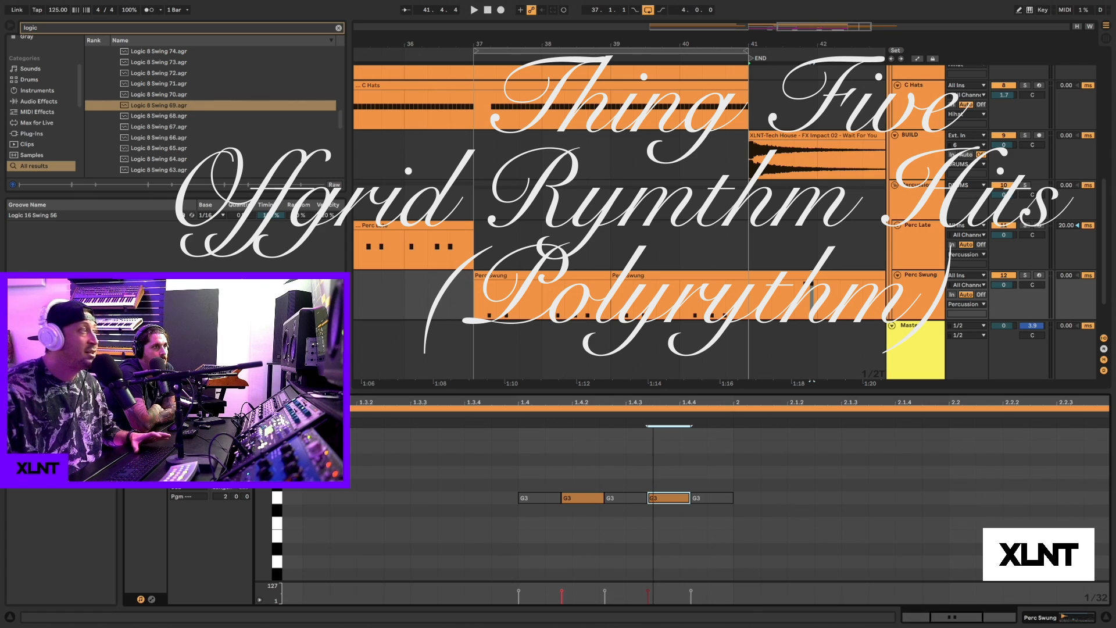
Play the loop from the Perc Swung clip at bar 39 to hear its off-grid hits against the other drum tracks.
click(629, 287)
click(463, 499)
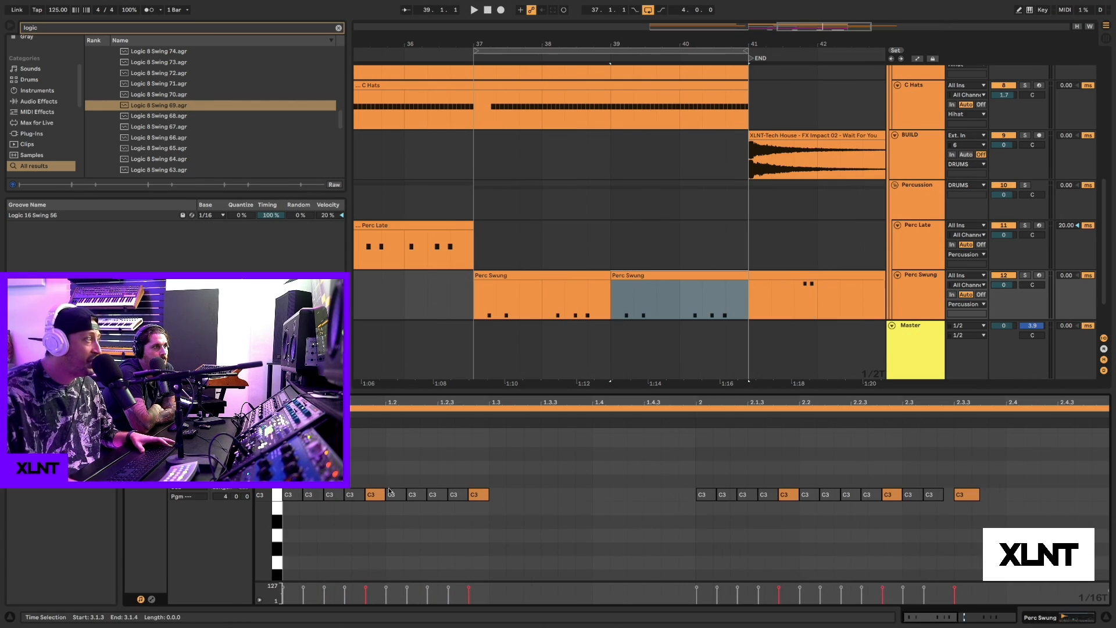
click(657, 307)
key(space)
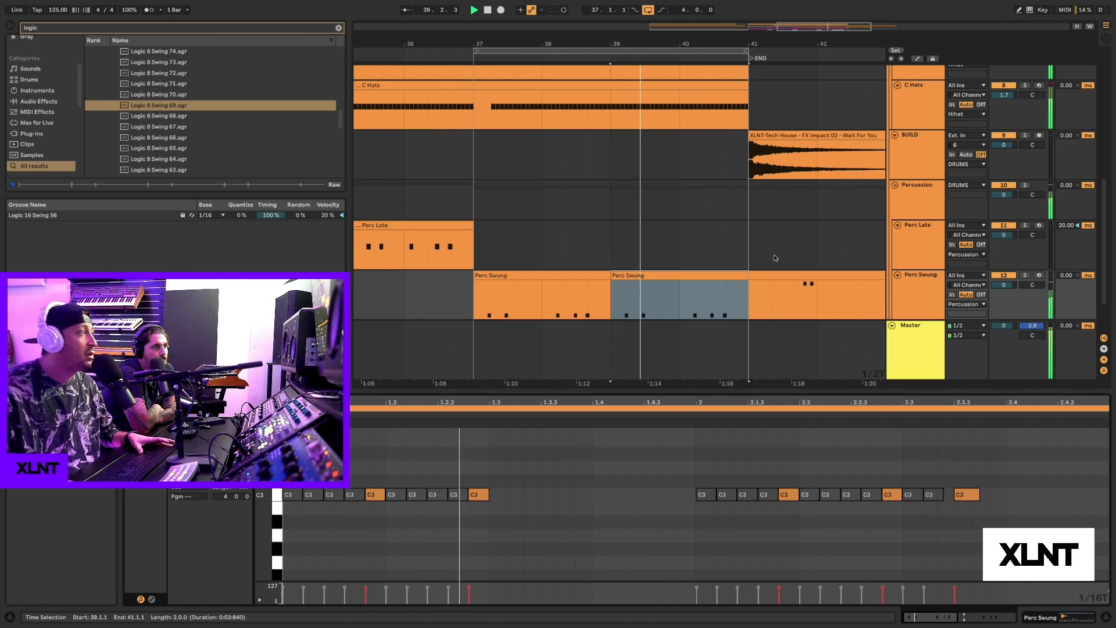
scroll(653, 189, up, 5)
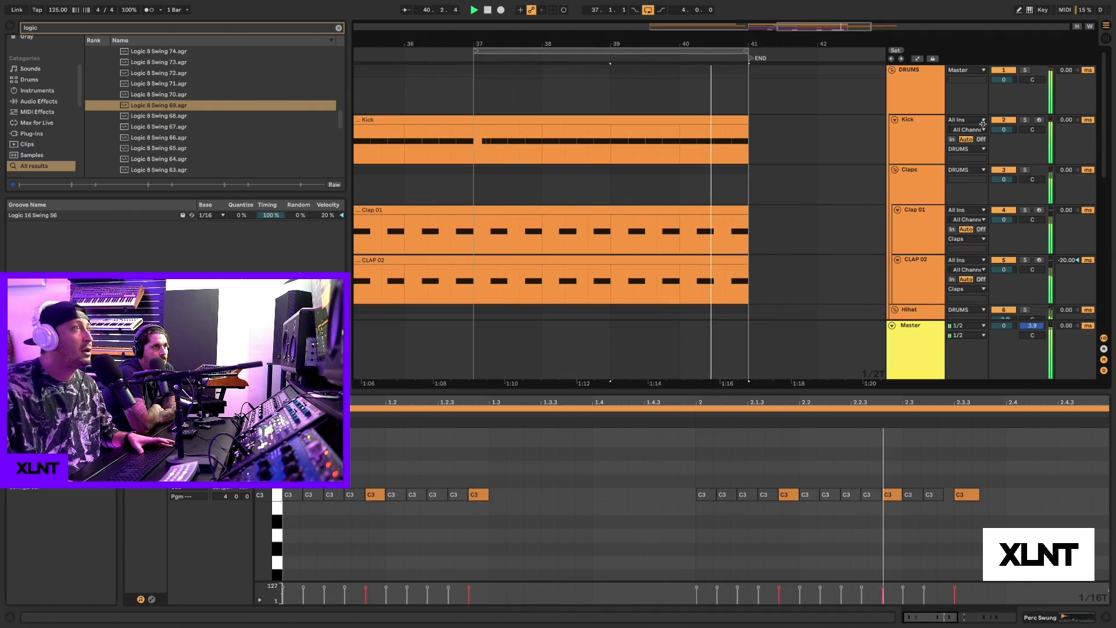
scroll(653, 190, down, 5)
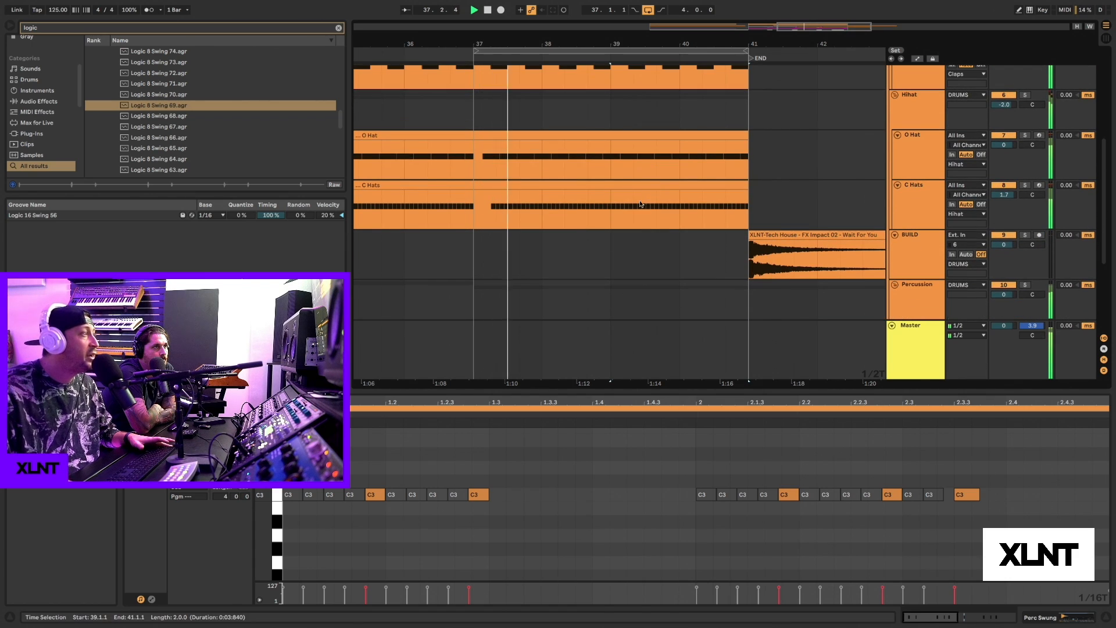
scroll(653, 190, down, 3)
scroll(629, 459, down, 1)
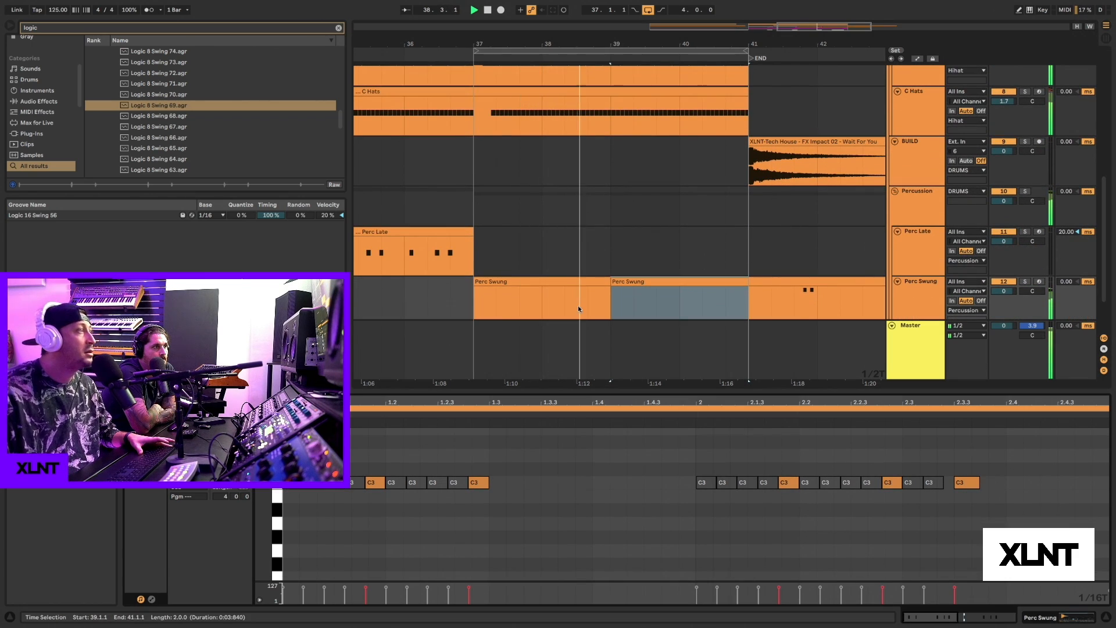
Open both Perc Swung clips together and examine the placement of the last active C3 note in bar 38.
shift+click(609, 294)
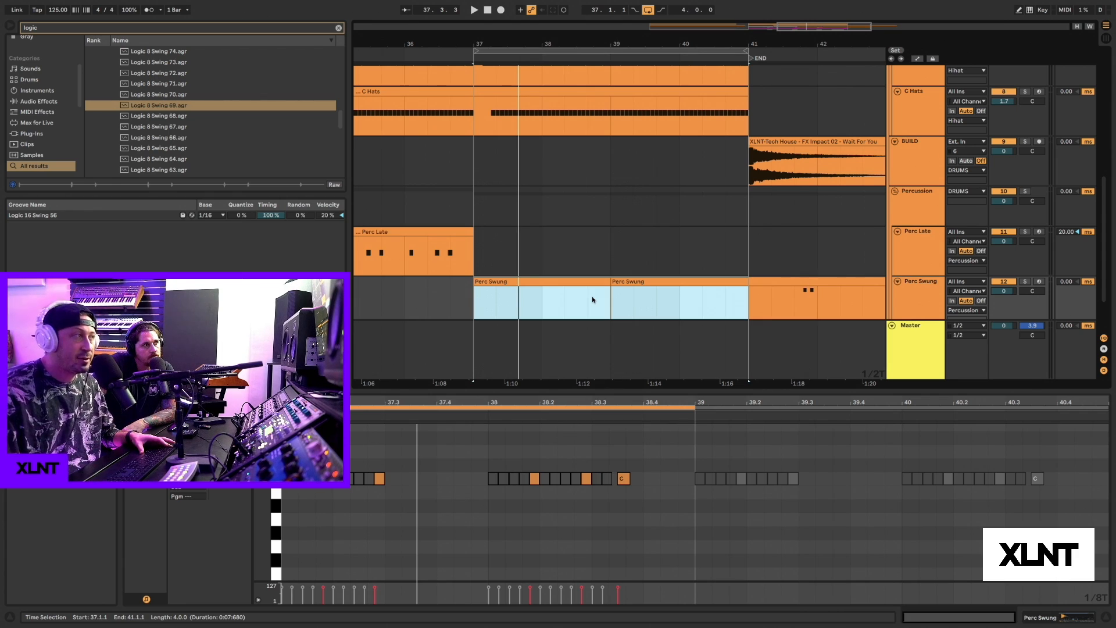
click(468, 486)
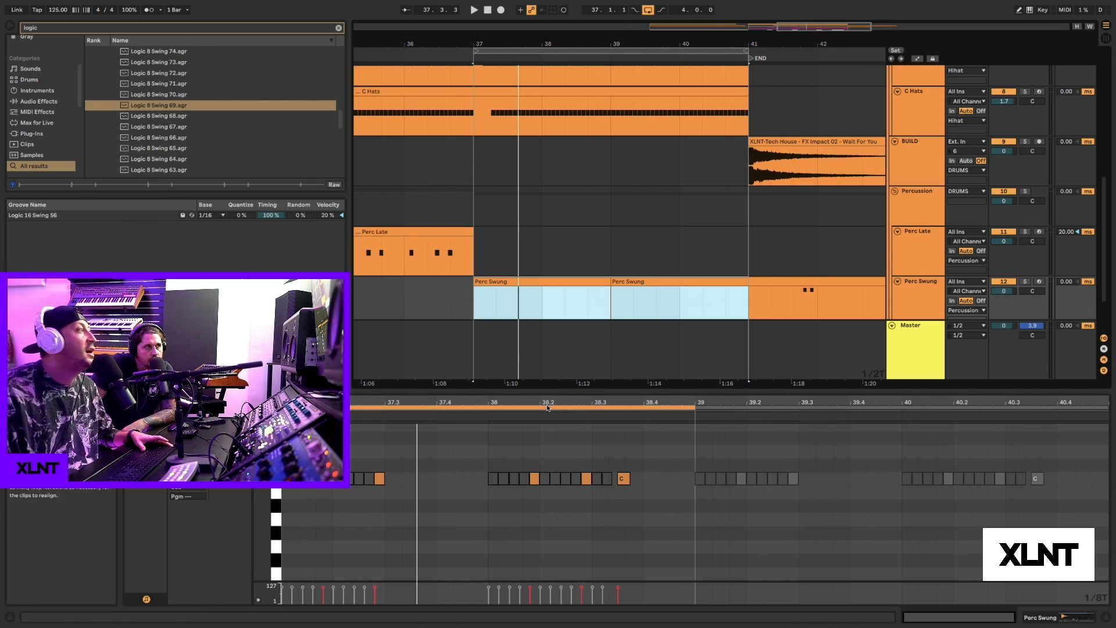
click(386, 498)
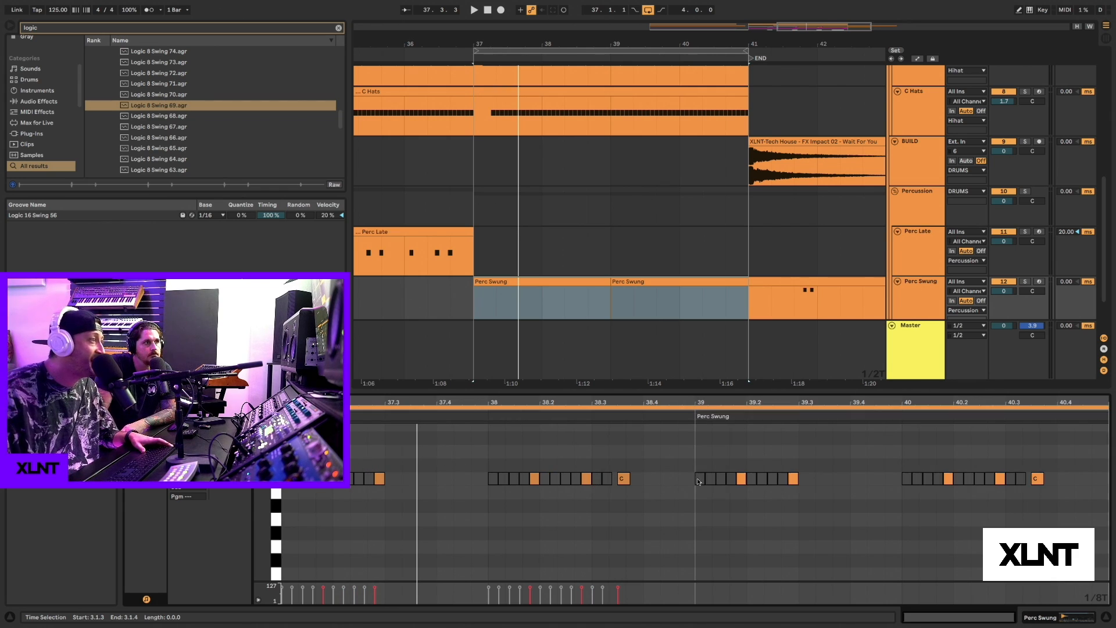
drag(606, 400, 660, 479)
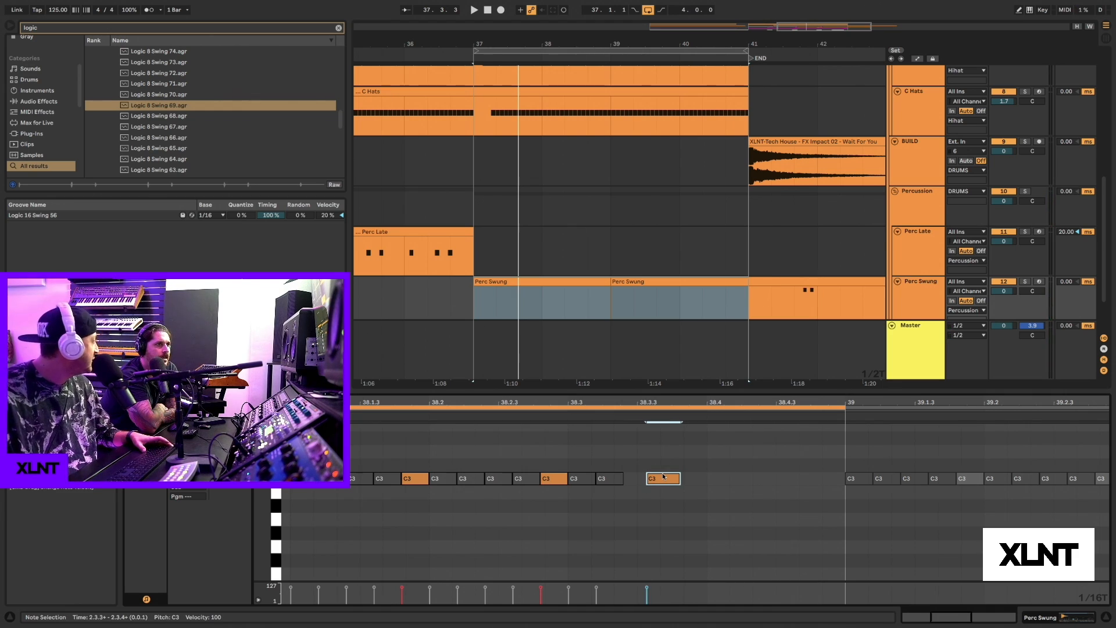
key(super+z)
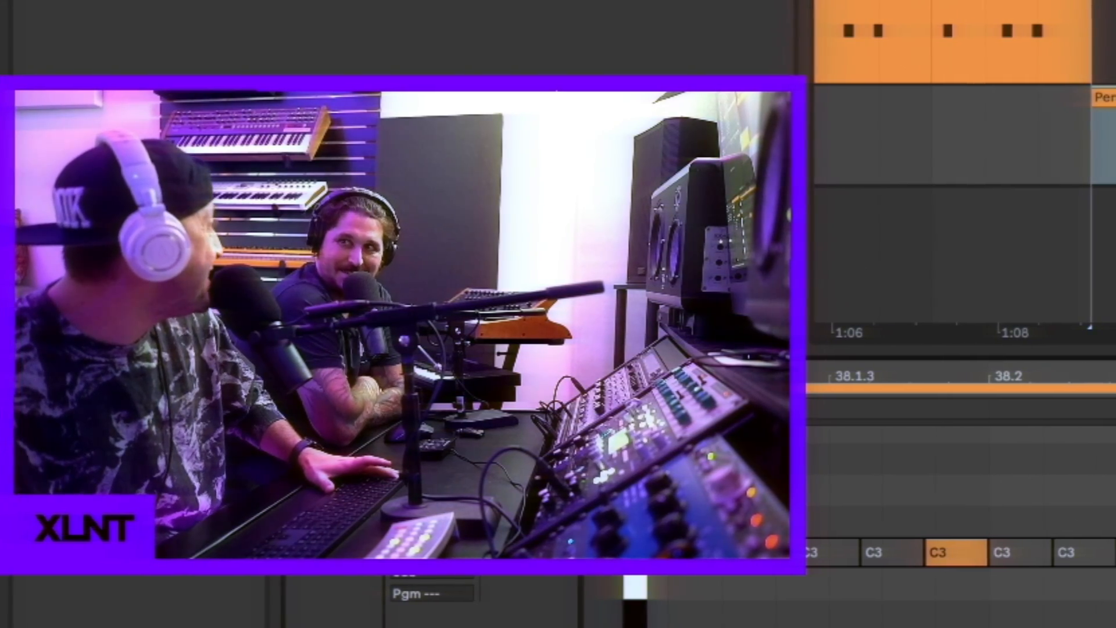
click(1102, 139)
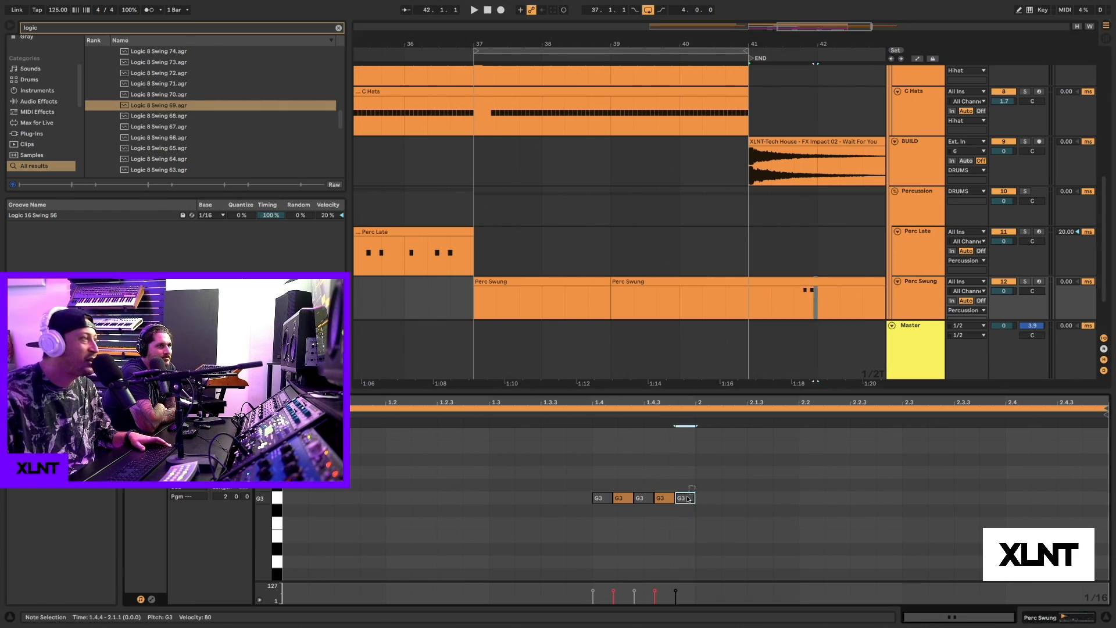
Add a G3 note at 2.2 in the bar 41 clip and duplicate it eight times in a row.
click(684, 498)
double_click(817, 499)
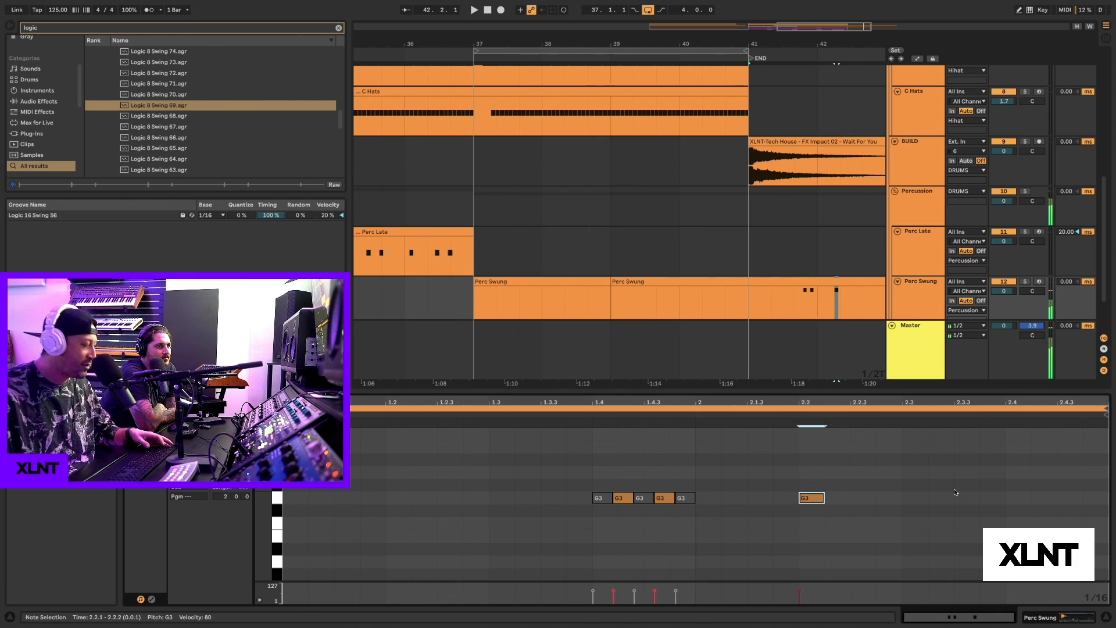
key(super+d)
key(super+d)
key(super+d)
key(super+d)
key(super+d)
key(super+d)
key(super+d)
key(super+d)
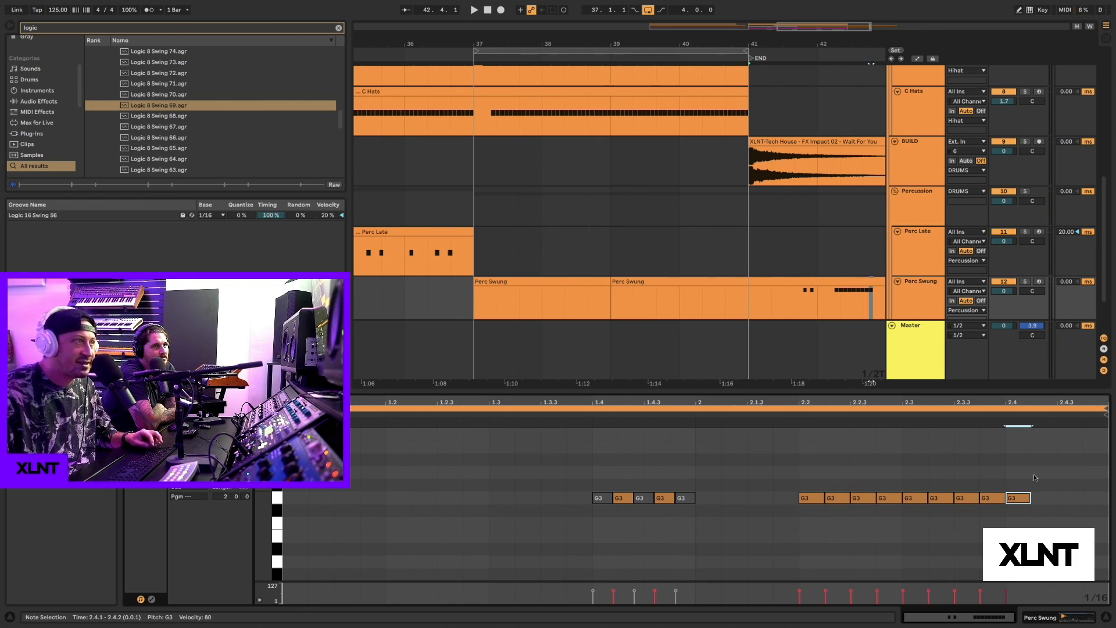
Compress the nine G3 notes evenly into the beat from 2.2 to 2.3 and deactivate all but the last.
drag(1031, 429, 807, 428)
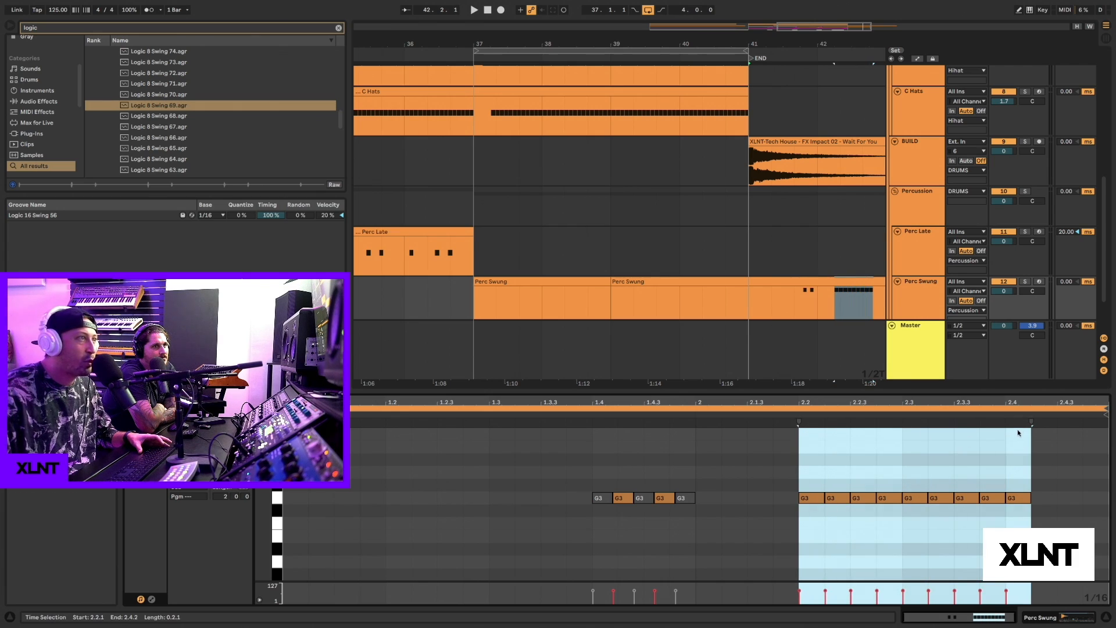
drag(1032, 423, 908, 428)
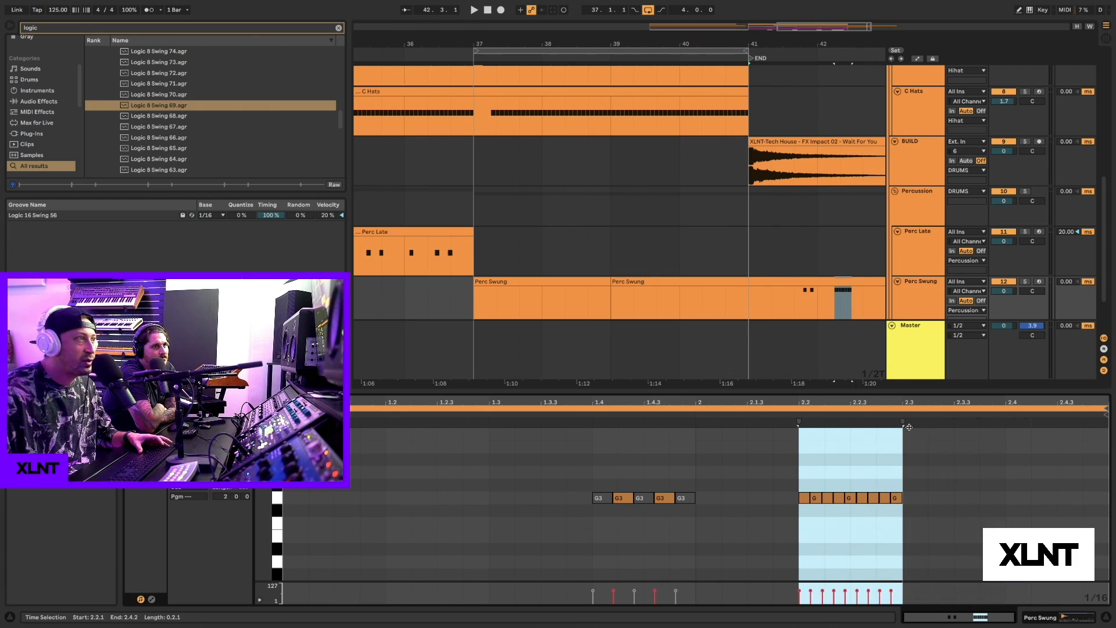
click(891, 478)
drag(878, 483, 799, 527)
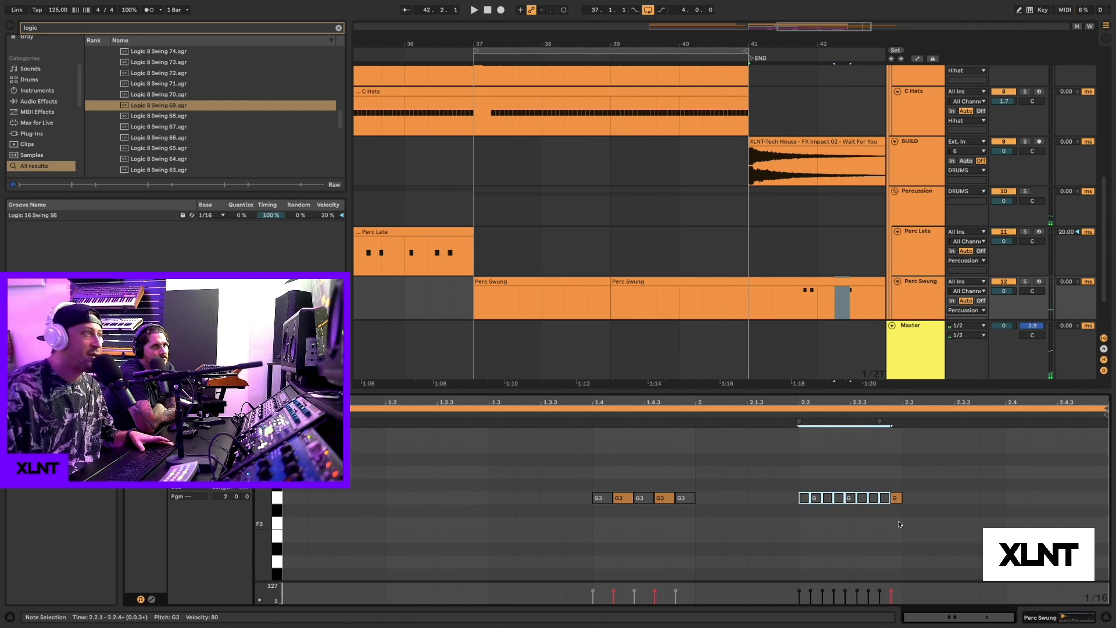
click(896, 497)
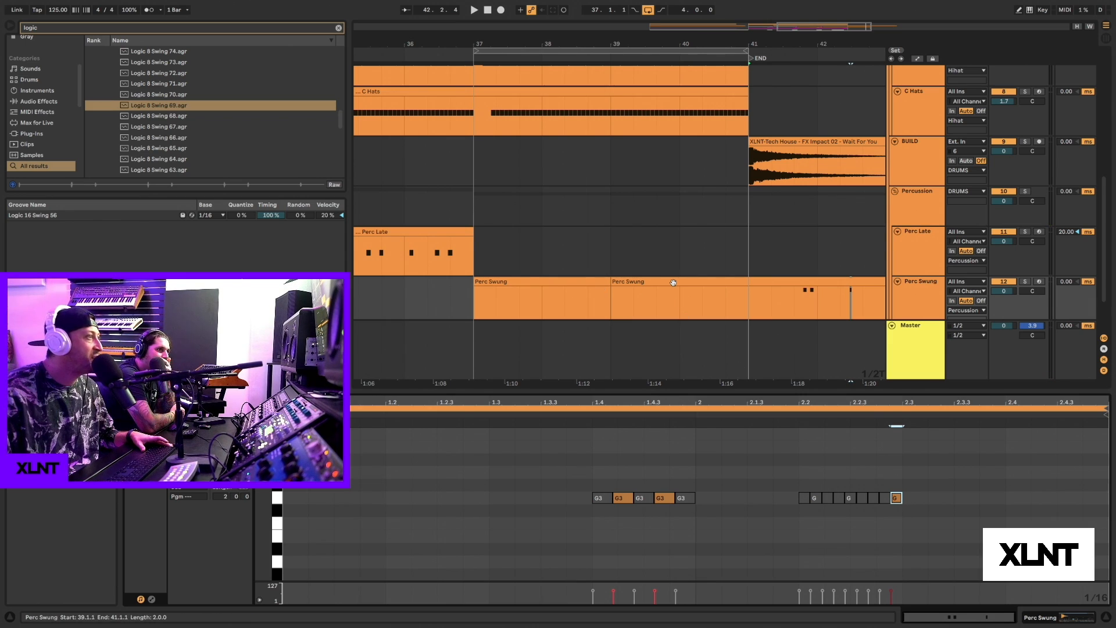
Deactivate the bar 41 clip on the Perc Swung track.
click(643, 281)
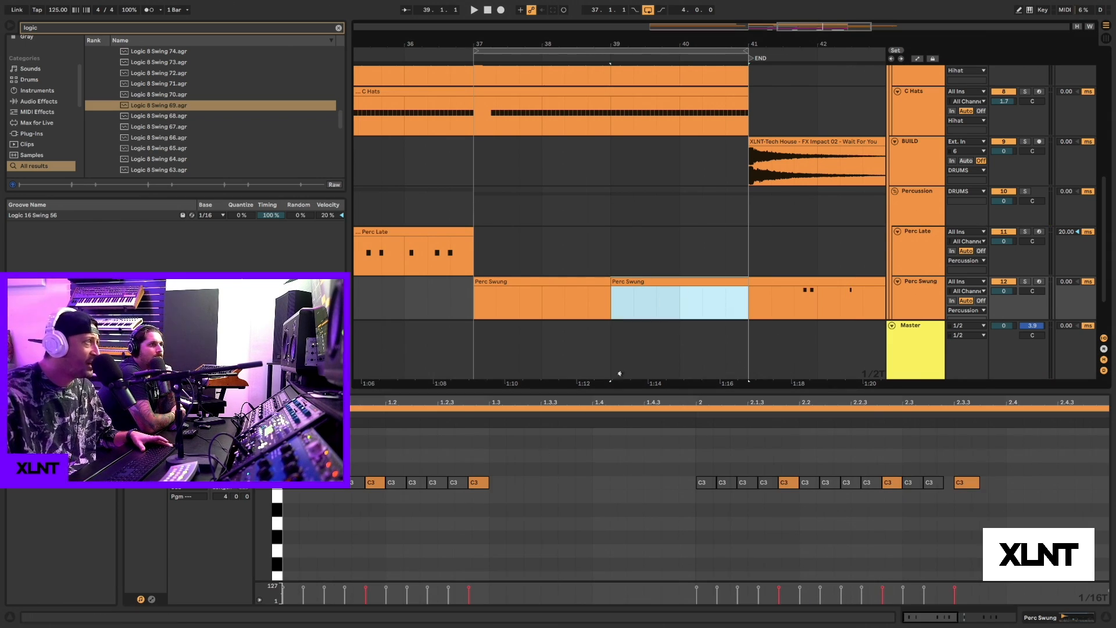
scroll(633, 250, down, 3)
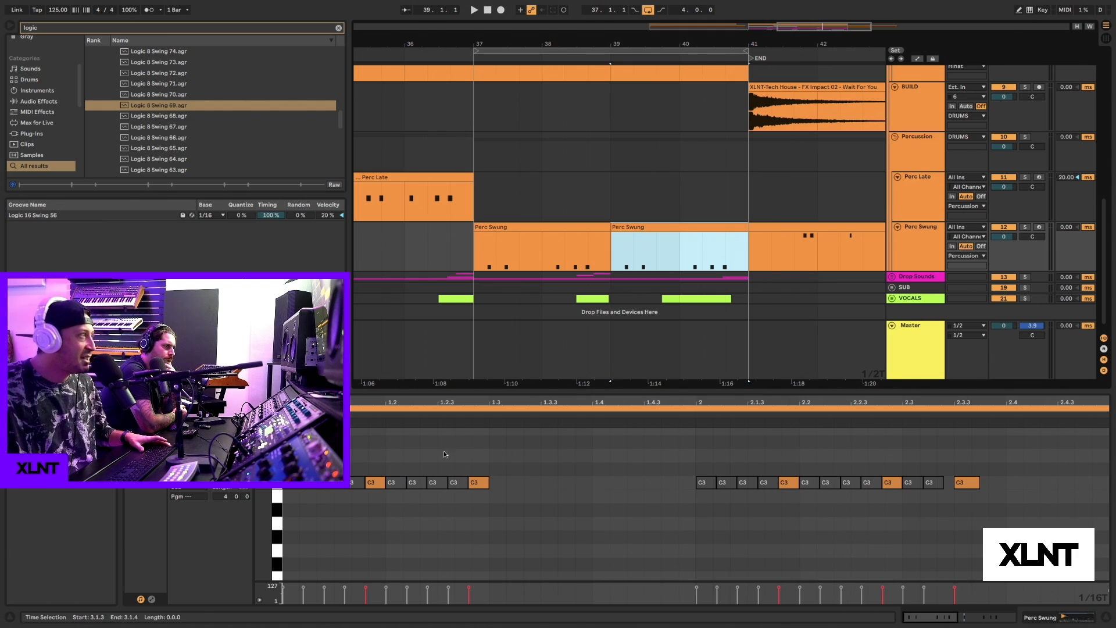
drag(601, 44, 600, 29)
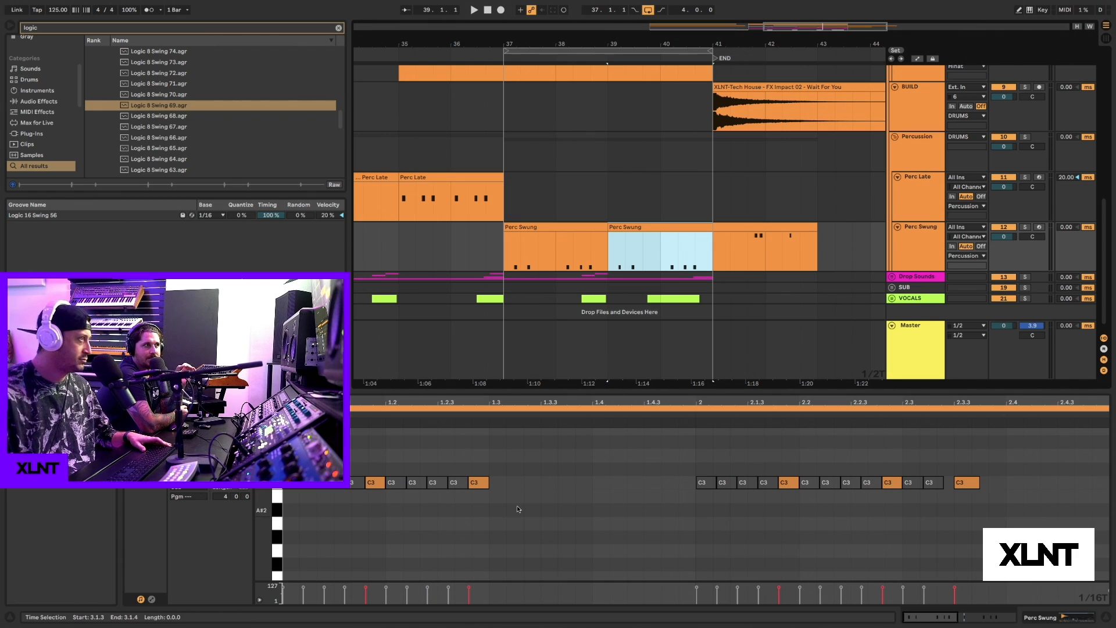
scroll(692, 228, left, 1)
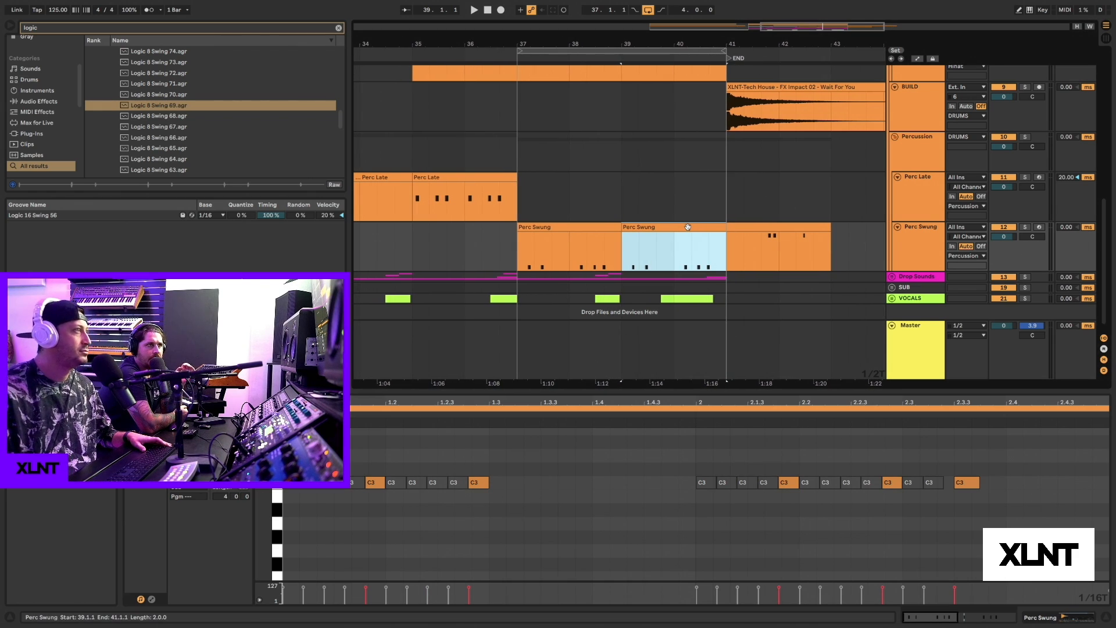
click(777, 226)
key(0)
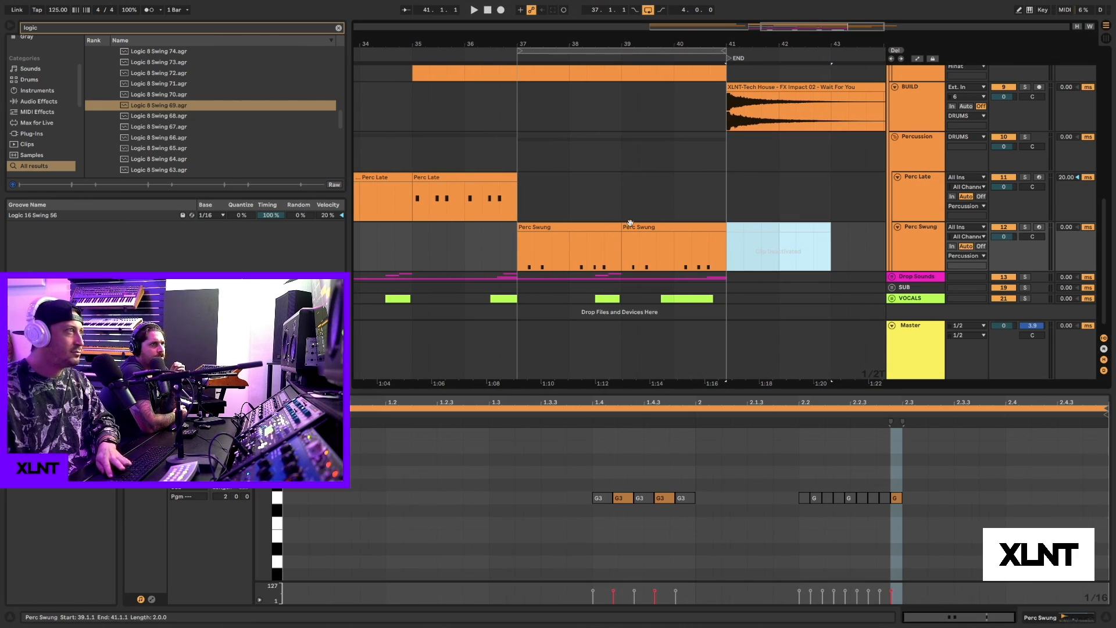
Repeat the five-note C3 group ending at 1.3 until it fills the bar 39 Perc Swung clip.
click(662, 232)
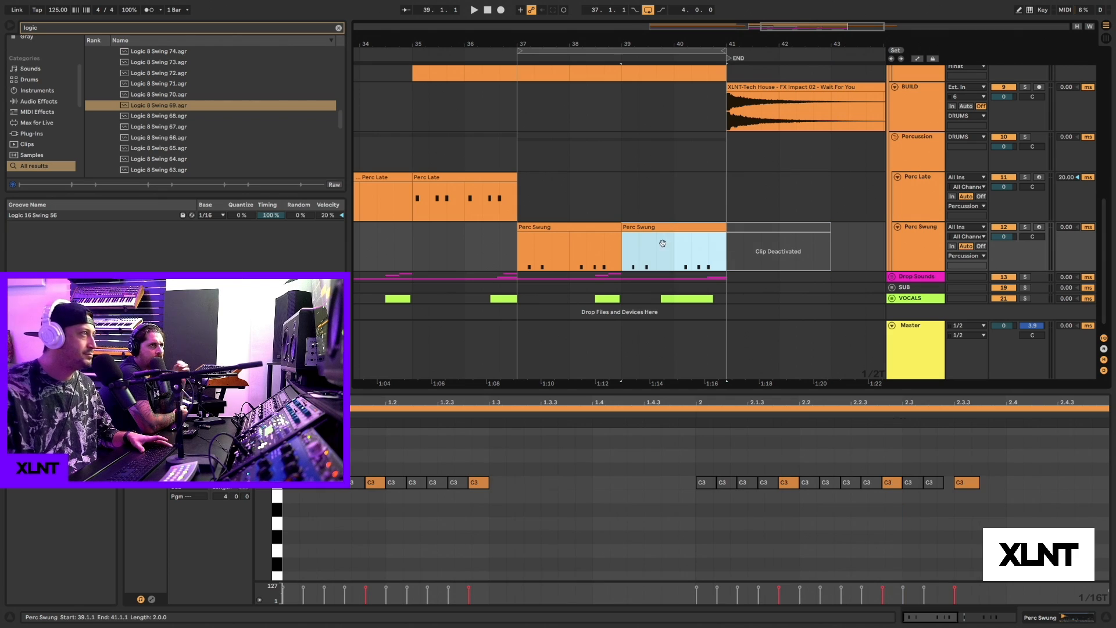
click(489, 471)
drag(489, 471, 396, 515)
key(ctrl+d)
key(ctrl+d)
key(ctrl+d)
key(ctrl+d)
key(ctrl+d)
key(ctrl+d)
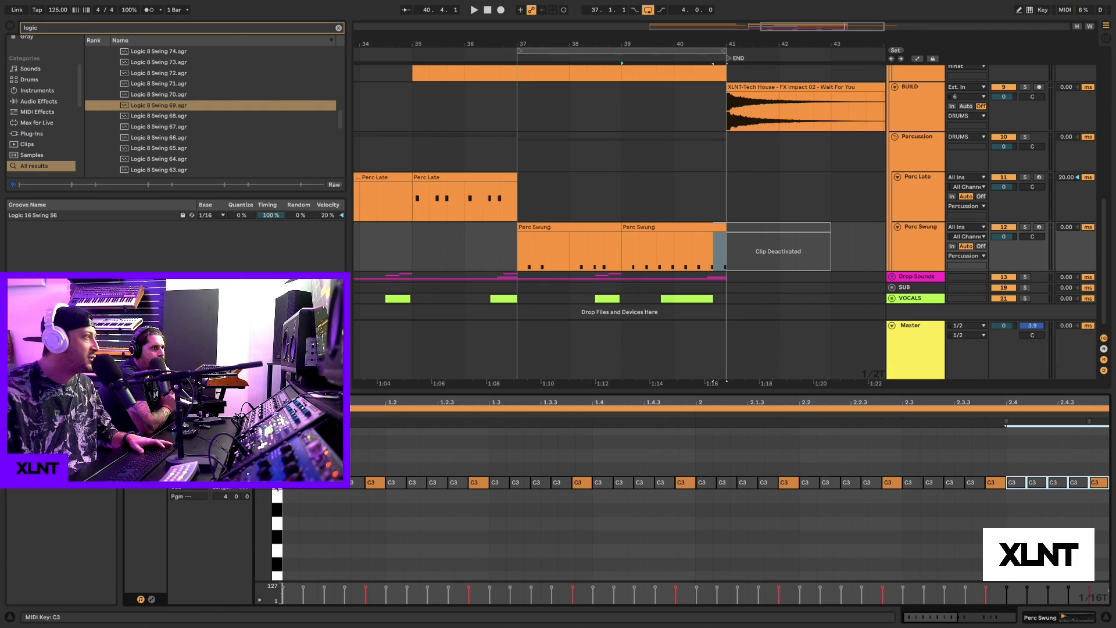
Activate all the C3 notes in the bar 39 clip and play the full pattern.
key(ctrl+a)
key(ctrl+a)
key(space)
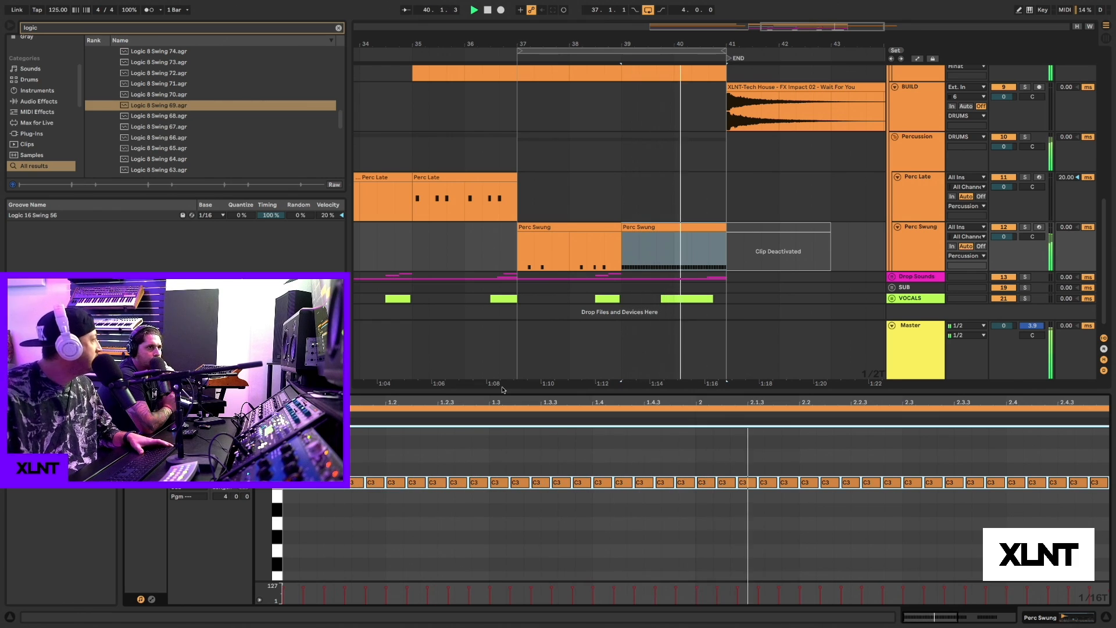
key(space)
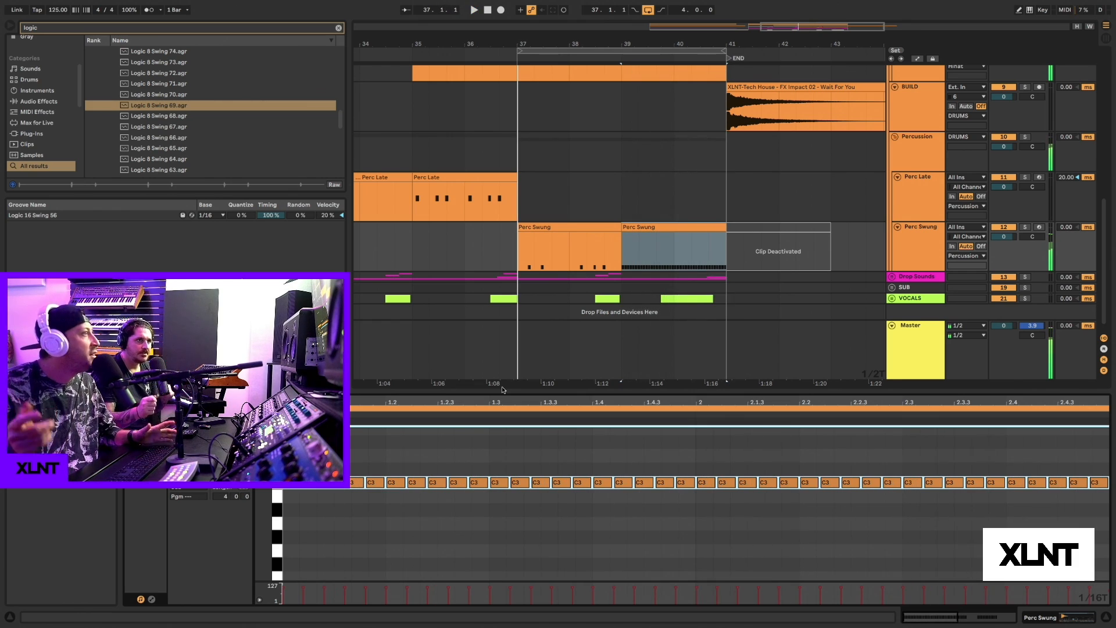
click(663, 227)
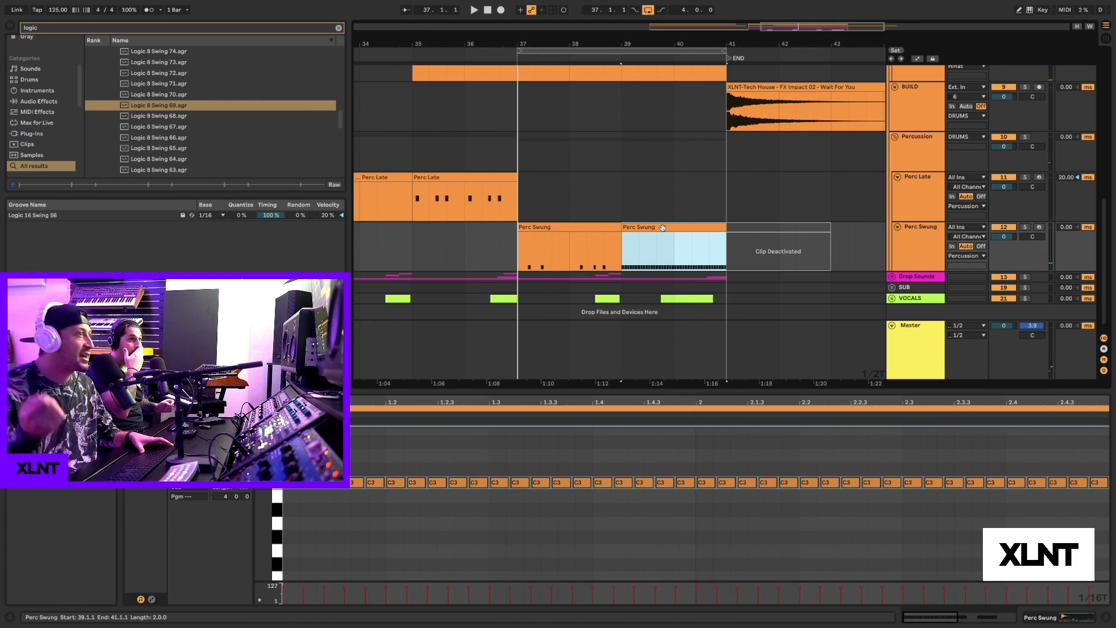
key(space)
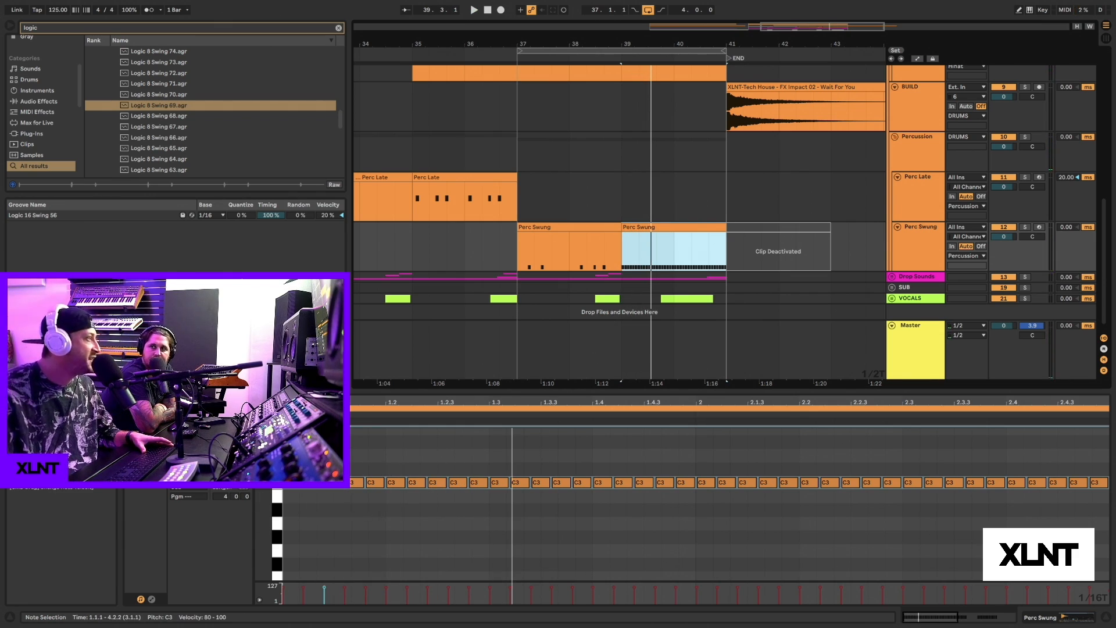
Deactivate every second C3 note through the first bar of the bar 39 clip and play the result.
click(319, 517)
click(358, 483)
key(0)
click(396, 483)
key(0)
click(438, 484)
key(0)
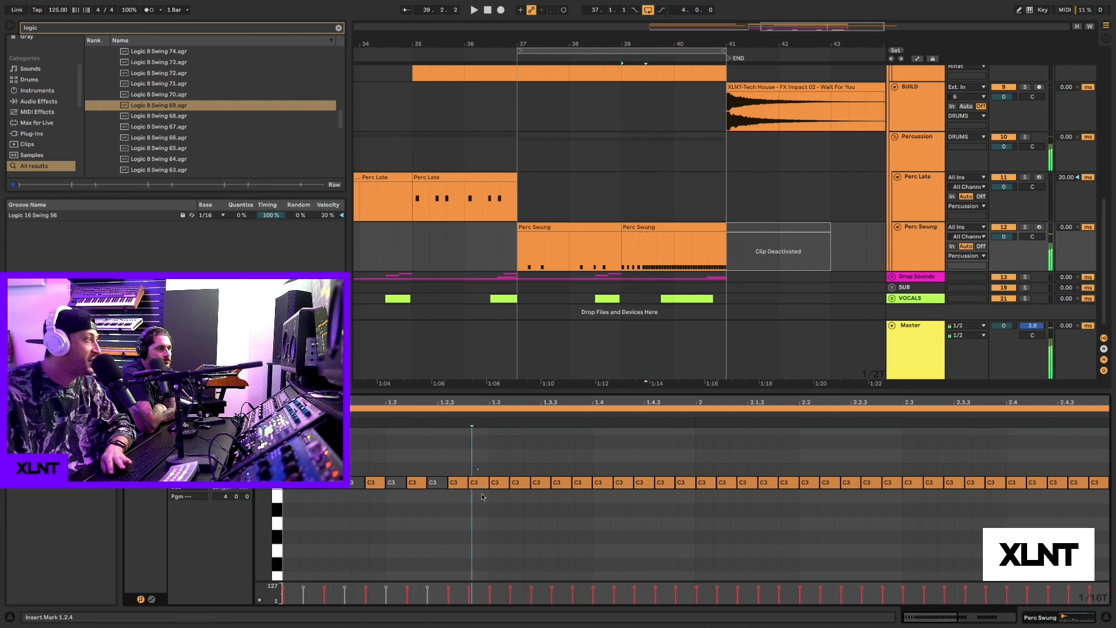
click(480, 484)
key(0)
click(520, 483)
key(0)
drag(550, 471, 662, 504)
click(599, 483)
key(0)
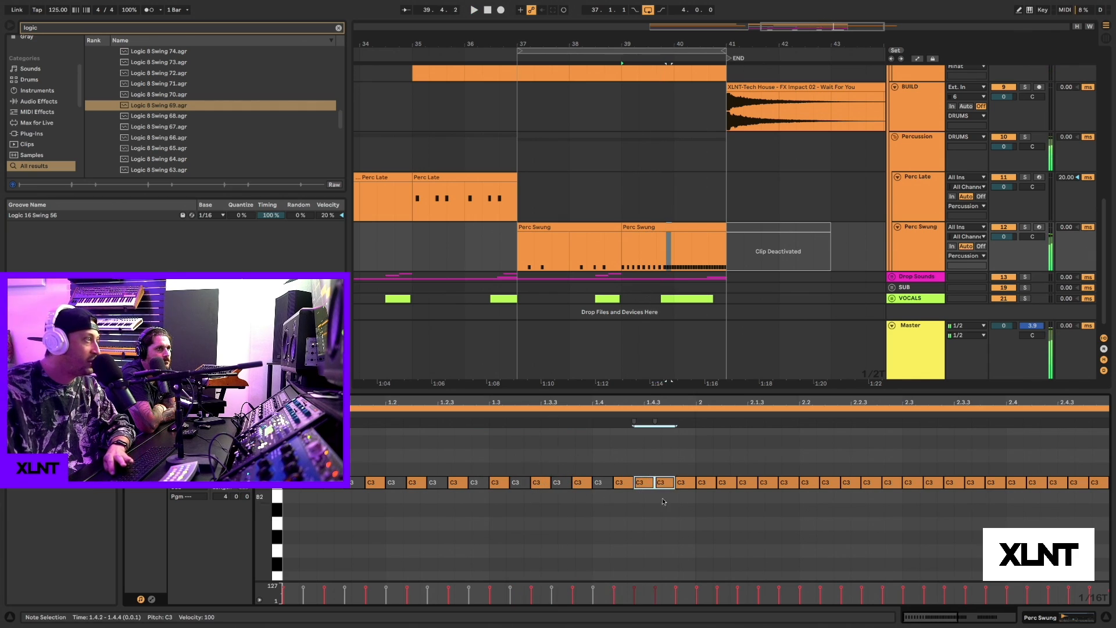
drag(687, 466, 689, 508)
key(space)
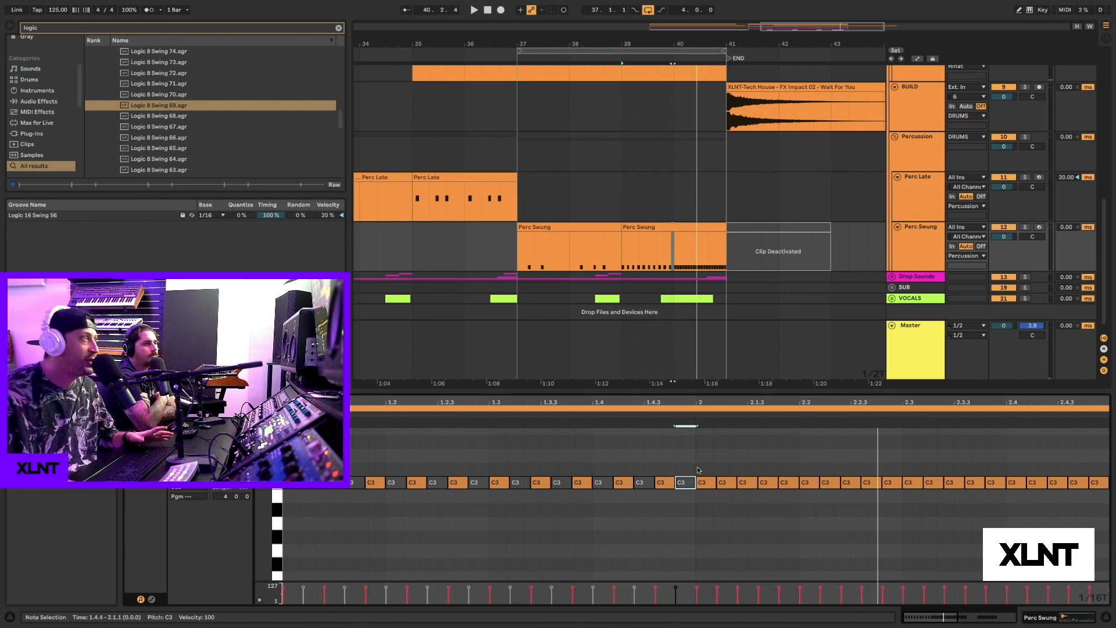
Replace the bar 39 Perc Swung clip with a duplicate of the bar 37 clip.
click(579, 230)
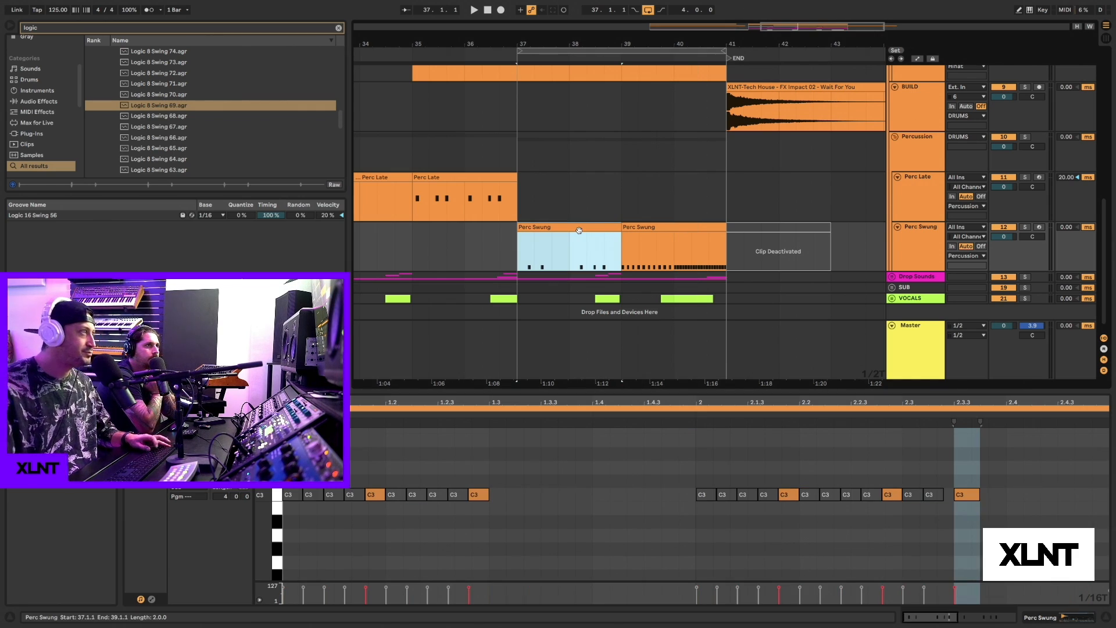
key(ctrl+d)
drag(651, 43, 651, 23)
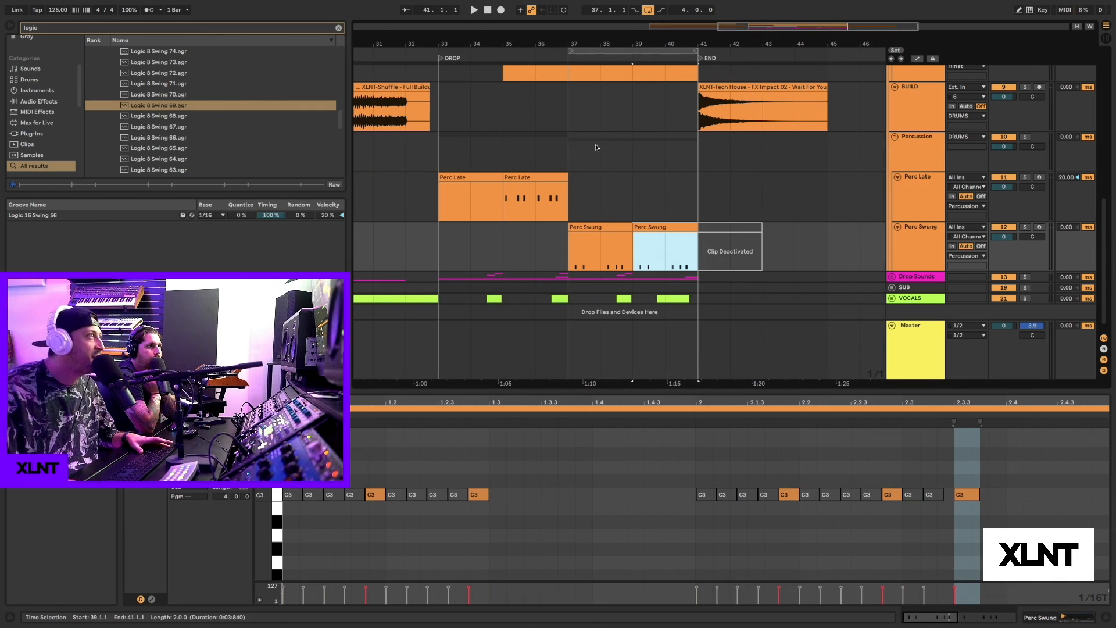
Play the arrangement from the DROP marker at bar 33 and follow the drum tracks.
click(558, 121)
scroll(676, 140, up, 5)
click(437, 141)
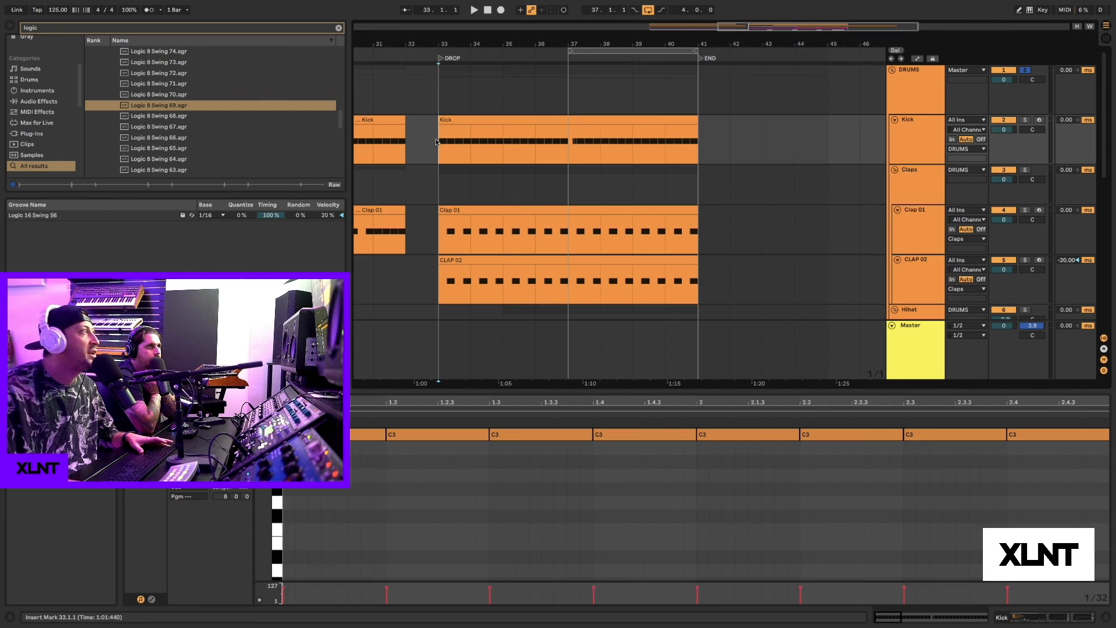
key(space)
scroll(507, 130, down, 8)
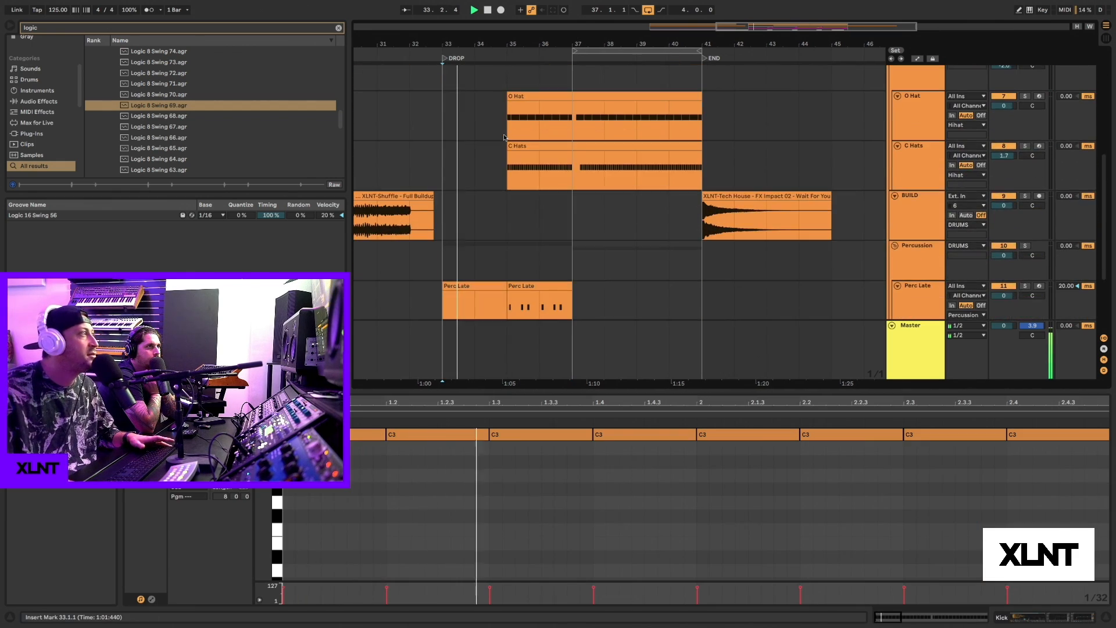
Follow the playback through the Perc Late and Perc Swung tracks to the END marker, and stop it.
drag(511, 45, 512, 63)
scroll(558, 165, right, 2)
scroll(564, 164, down, 1)
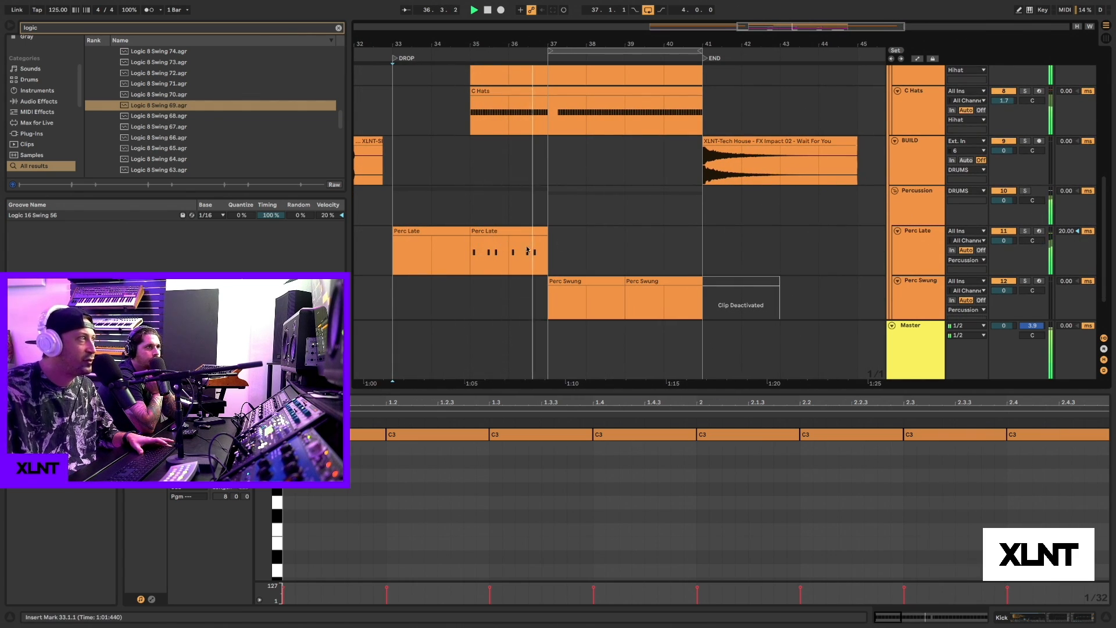
scroll(705, 222, down, 2)
scroll(705, 223, up, 1)
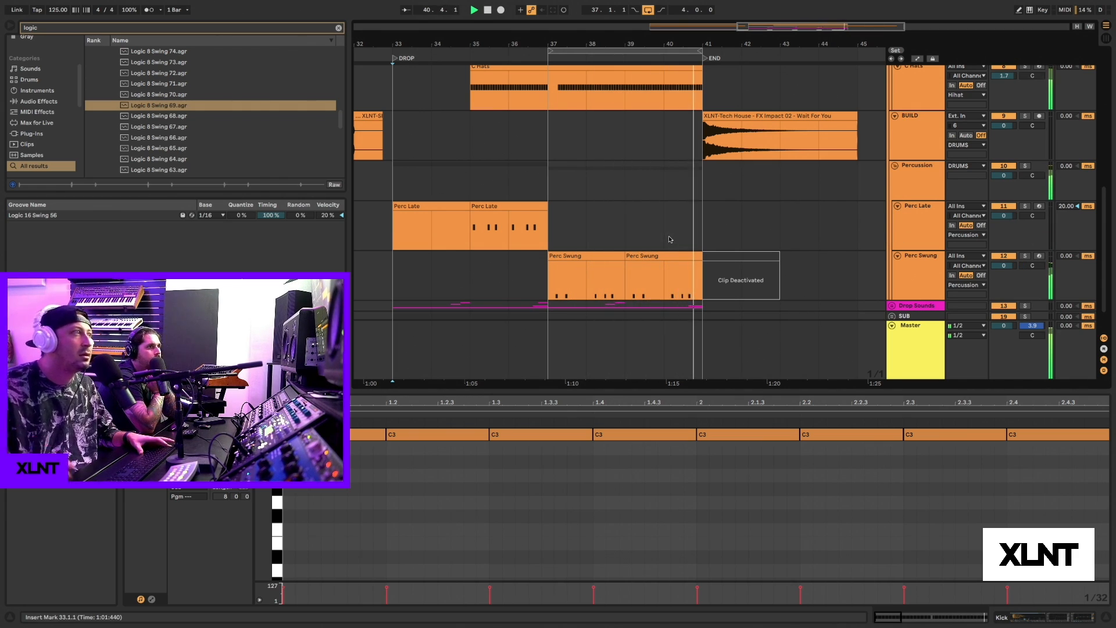
key(space)
Take the DRUMS group out of solo and unfold the Drop Sounds group to show its bass tracks.
scroll(728, 212, up, 5)
scroll(726, 212, up, 8)
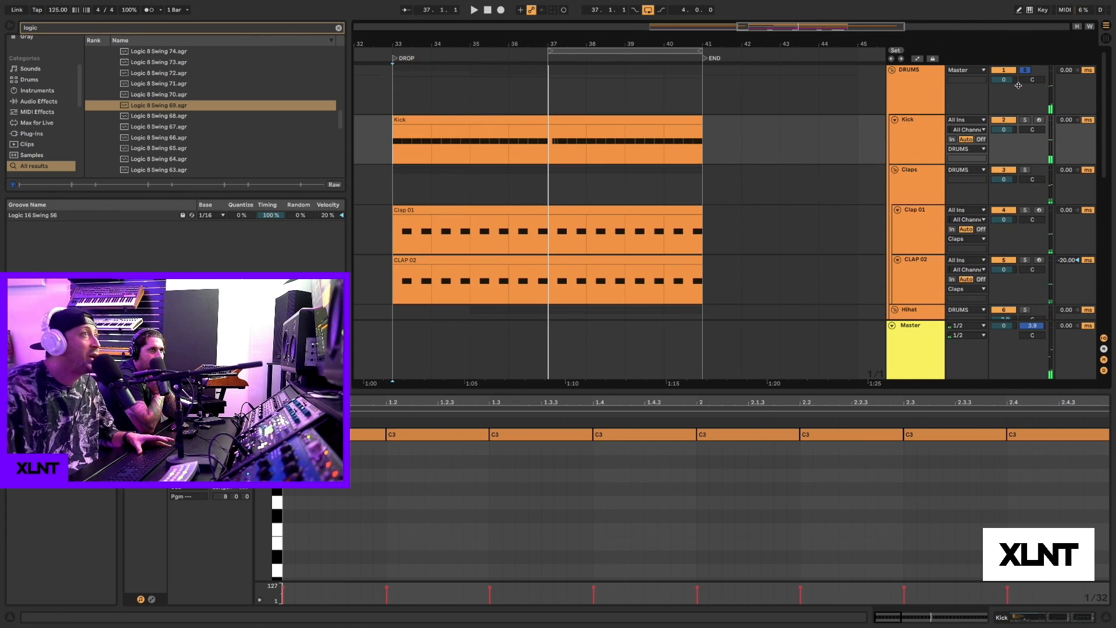
scroll(589, 170, down, 10)
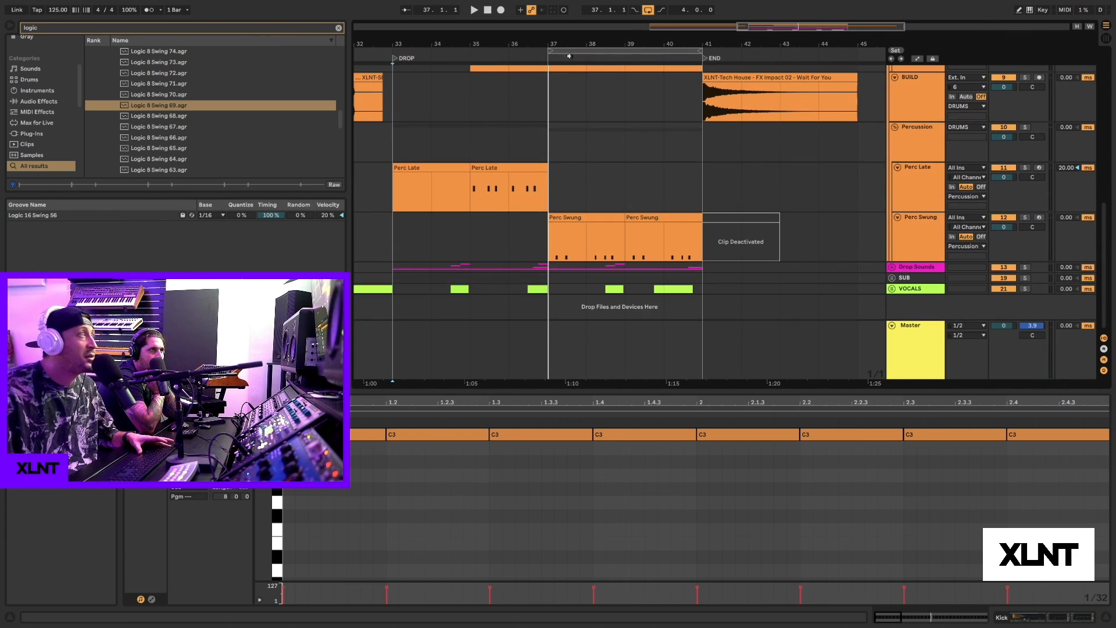
drag(559, 44, 558, 42)
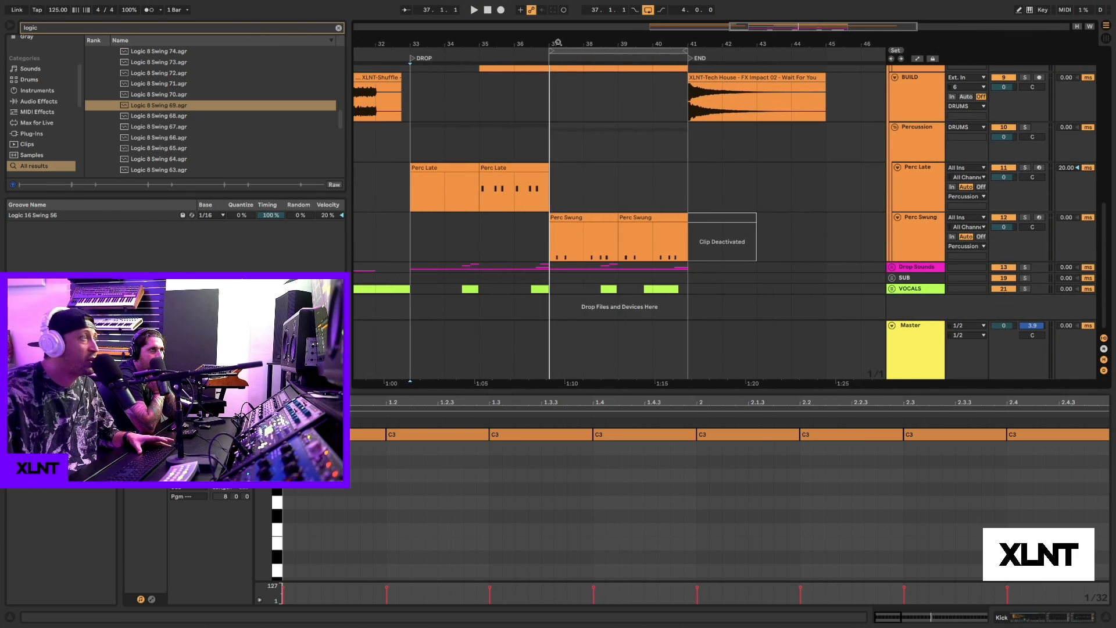
click(892, 267)
scroll(595, 259, down, 5)
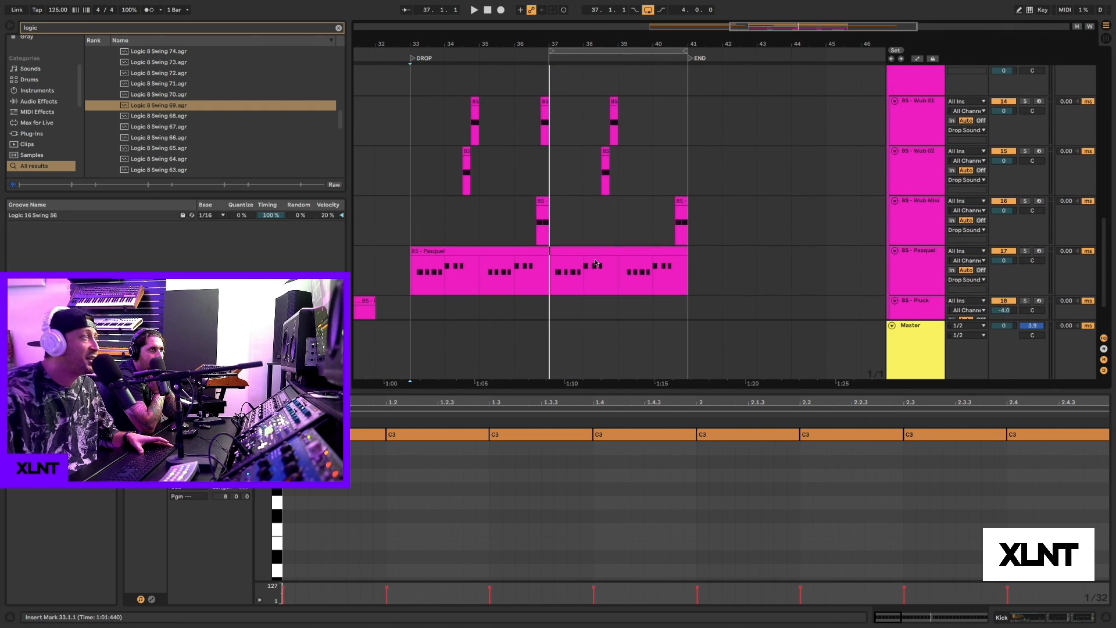
scroll(596, 263, down, 3)
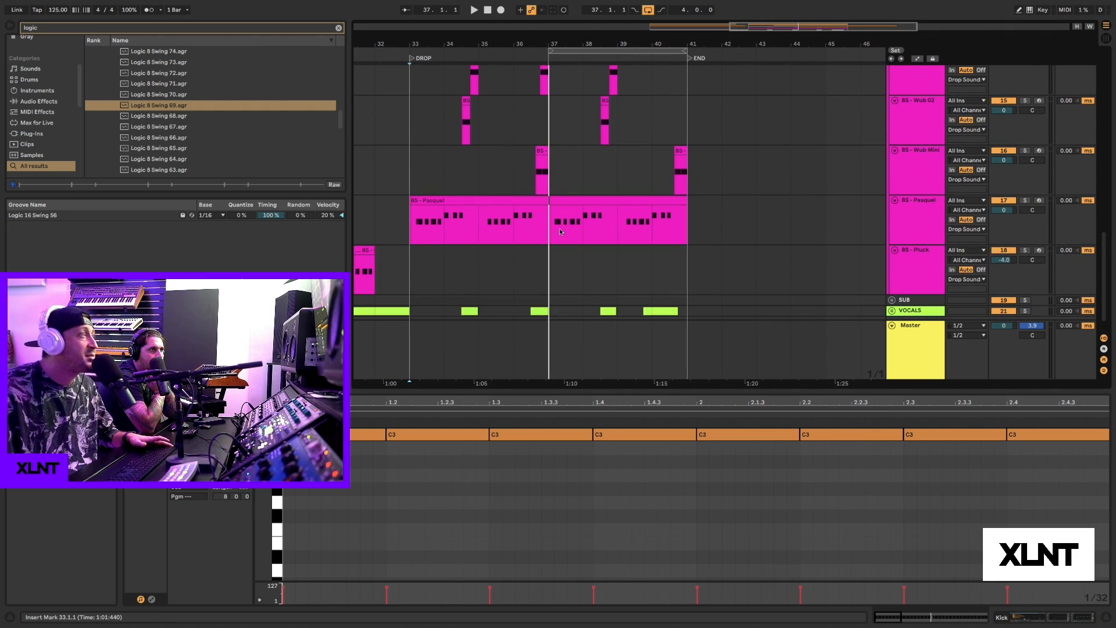
Play the drop from bar 37 with the BS - Pasquel clip's notes in view, stopping before the END marker.
click(544, 234)
key(space)
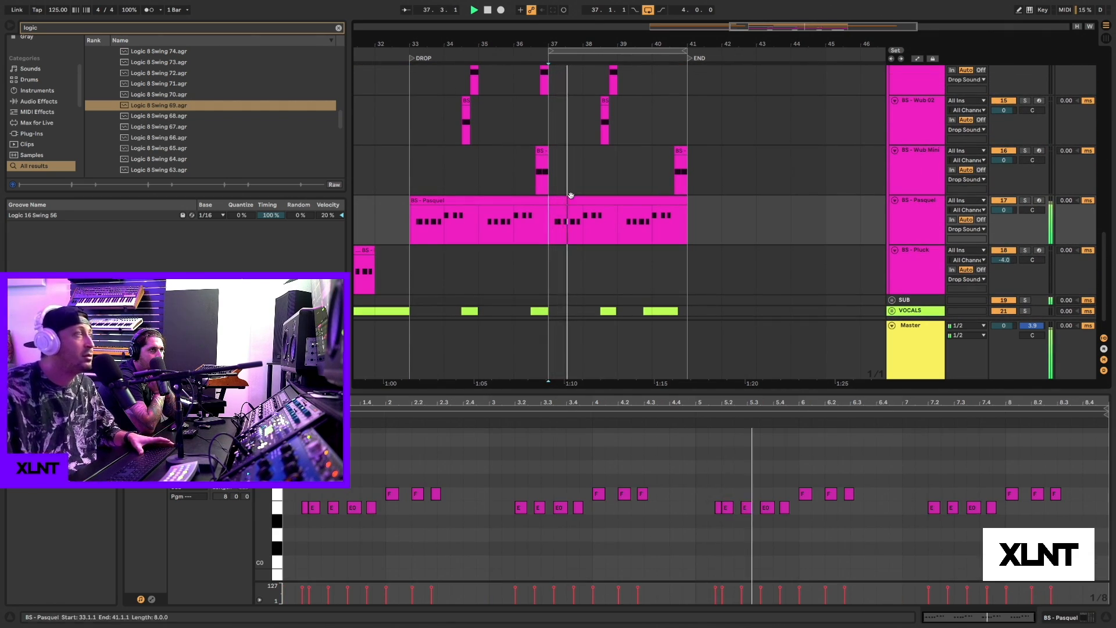
drag(581, 27, 589, 72)
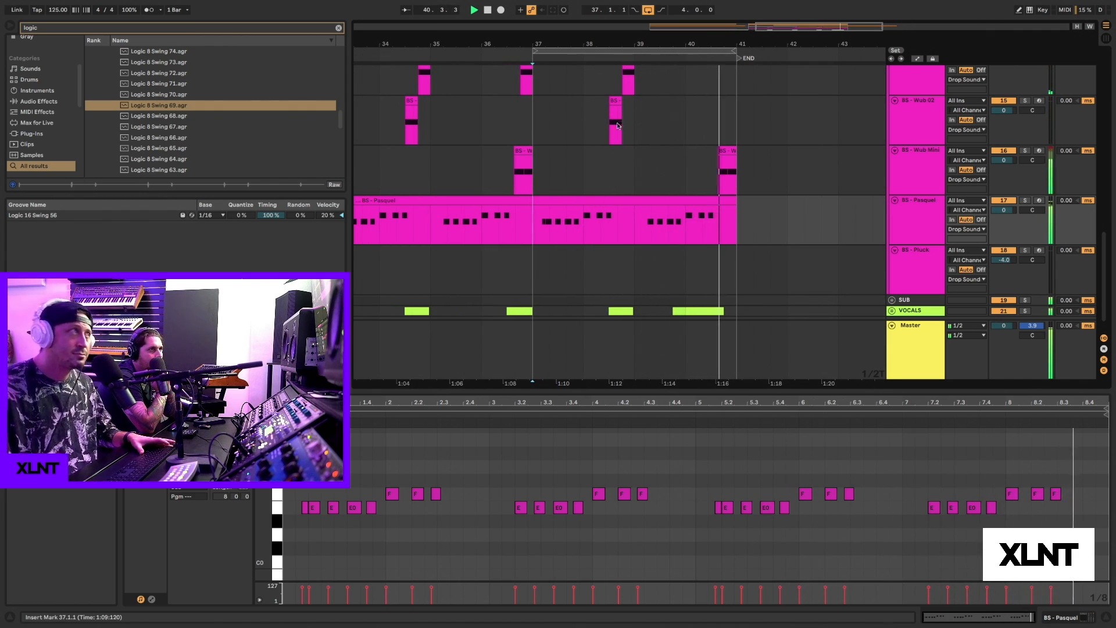
key(space)
Select bars 37 to 41 of the BS - Pasquel clip and play that section while following its notes.
drag(590, 43, 586, 38)
scroll(565, 235, up, 1)
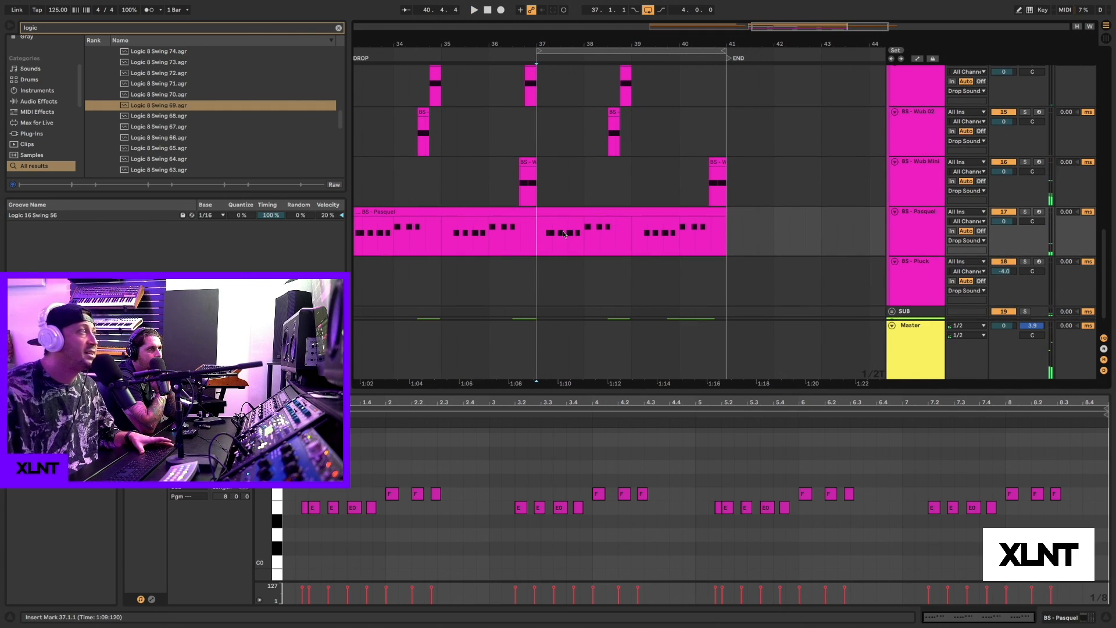
mouse_move(539, 237)
mouse_down()
mouse_move(735, 238)
mouse_move(512, 244)
mouse_move(536, 244)
mouse_up()
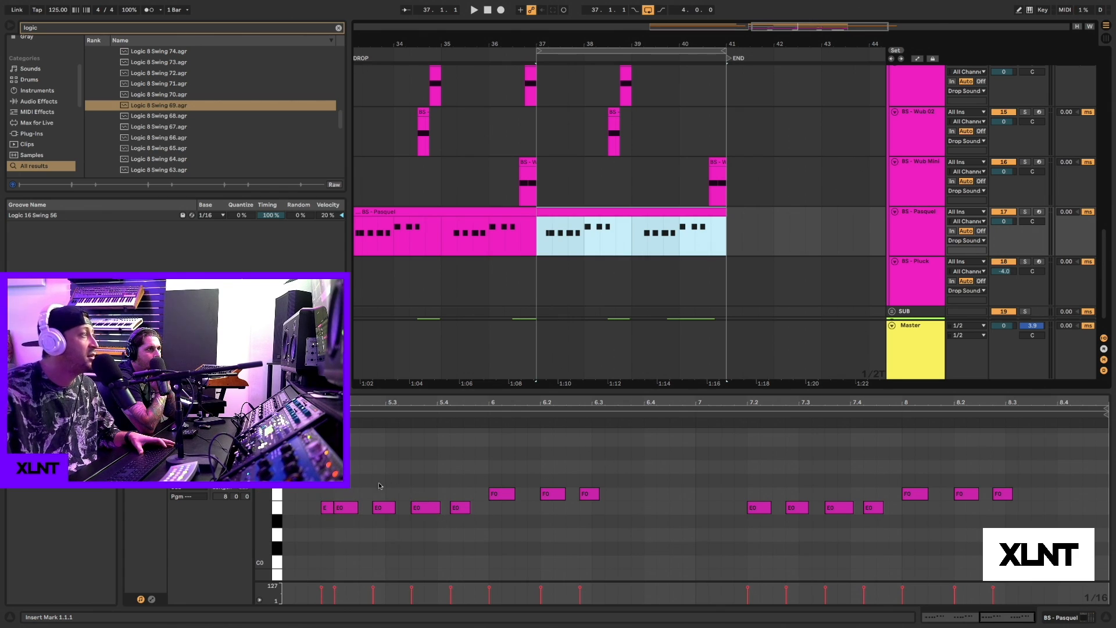
key(space)
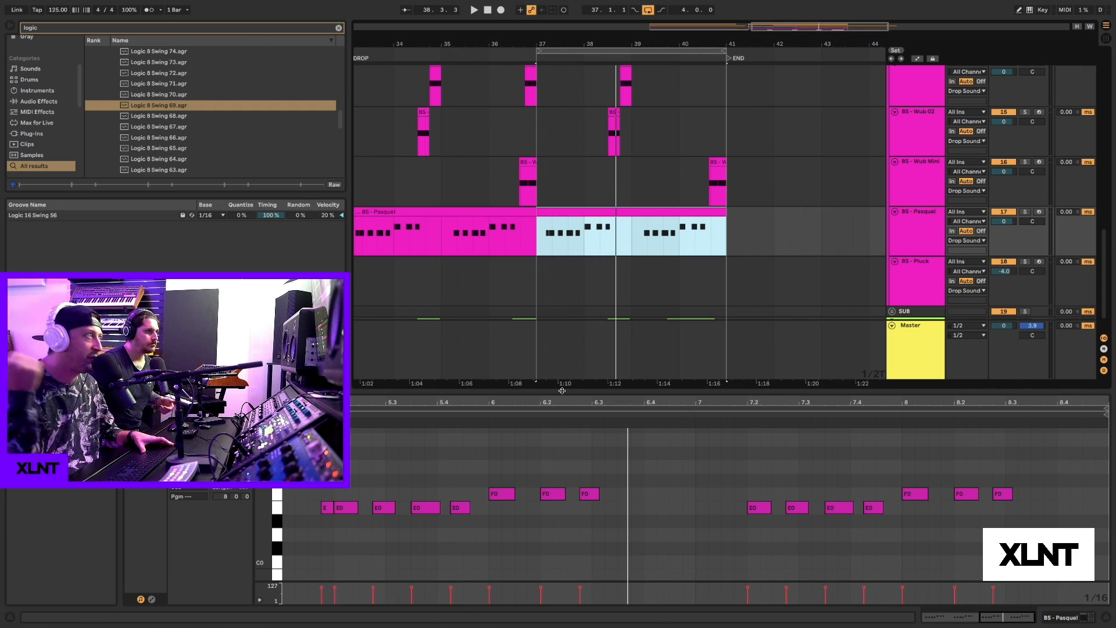
key(space)
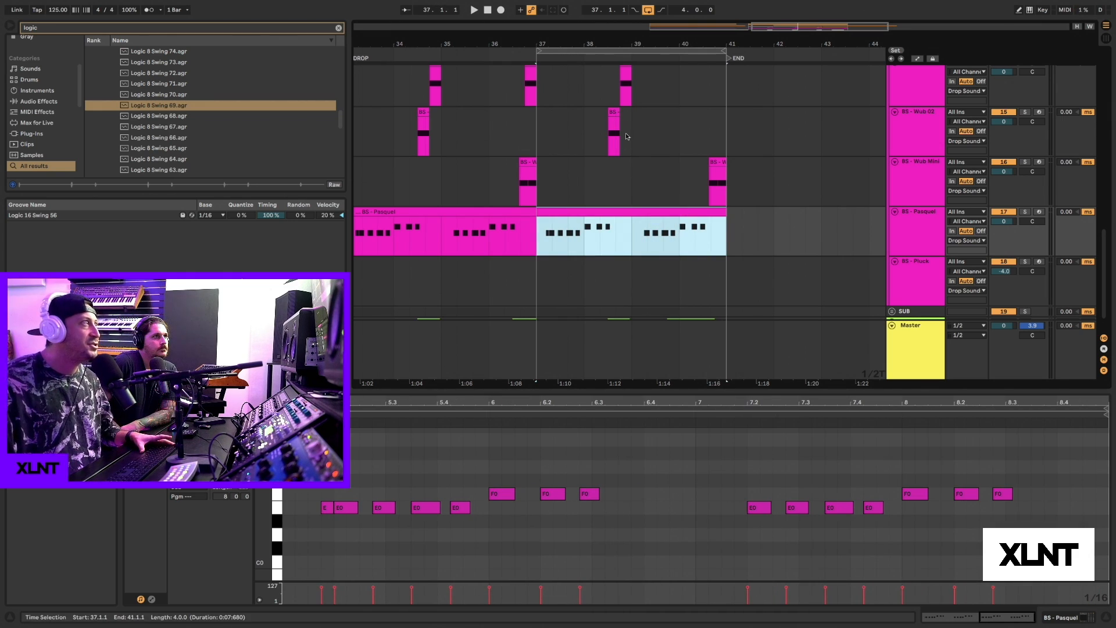
drag(542, 38, 541, 42)
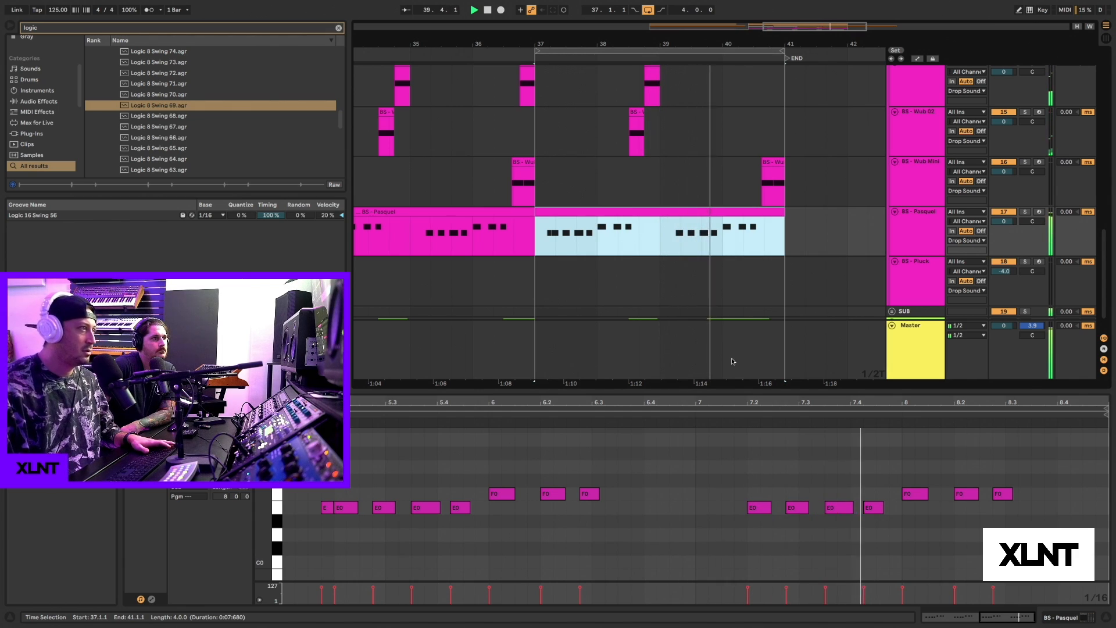
key(space)
Shrink the clip's note editor to give the arrangement more height, and show the Info View.
drag(715, 392, 705, 586)
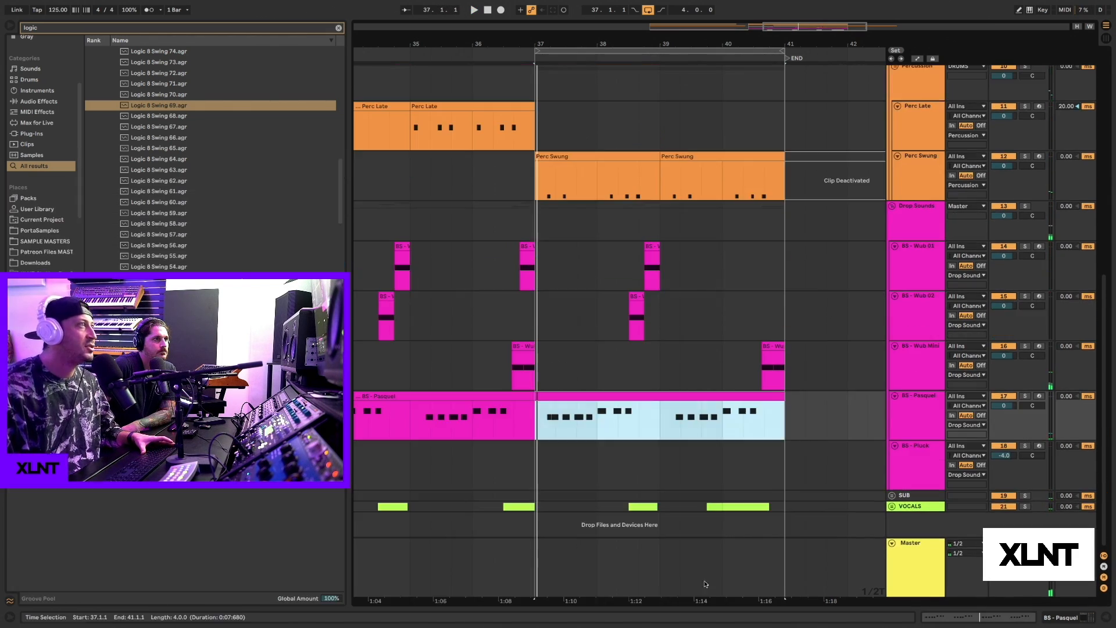
drag(597, 43, 566, 36)
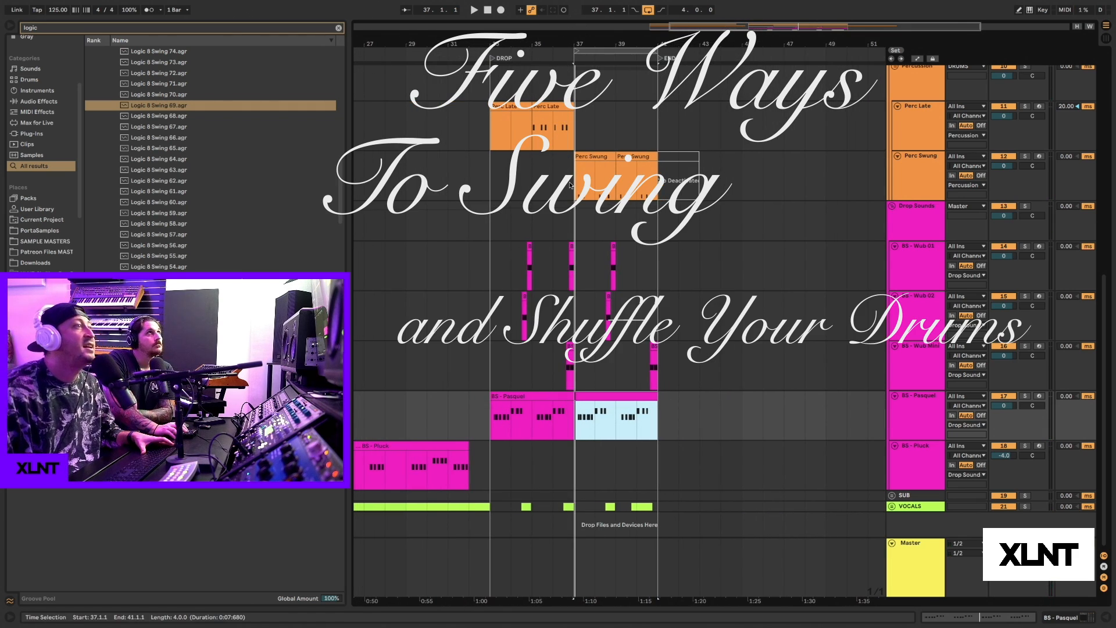
drag(647, 41, 691, 51)
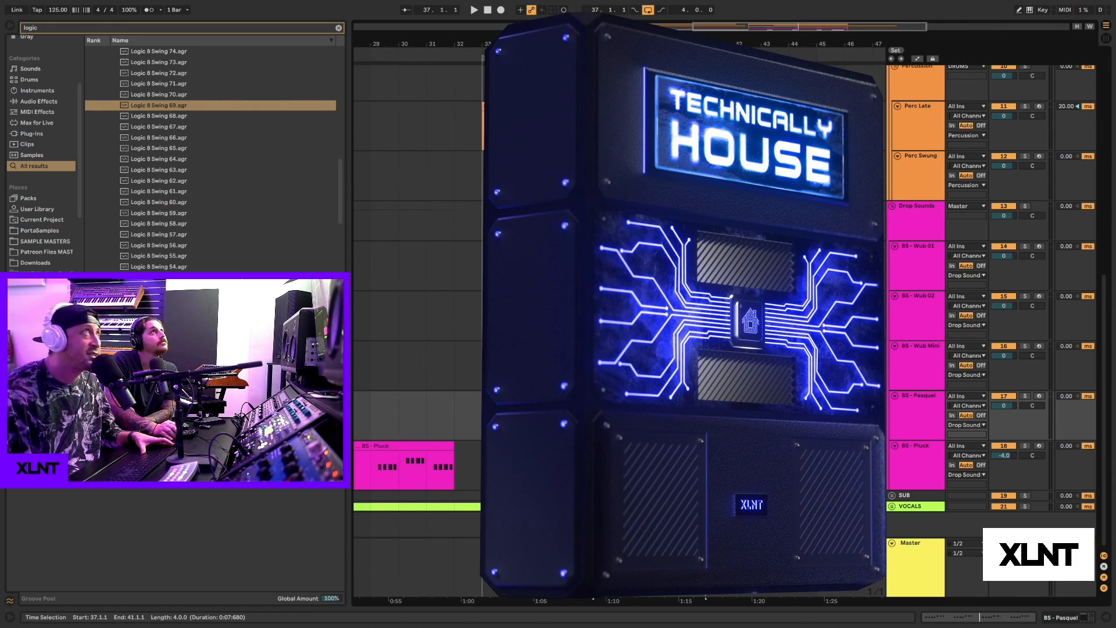
click(11, 619)
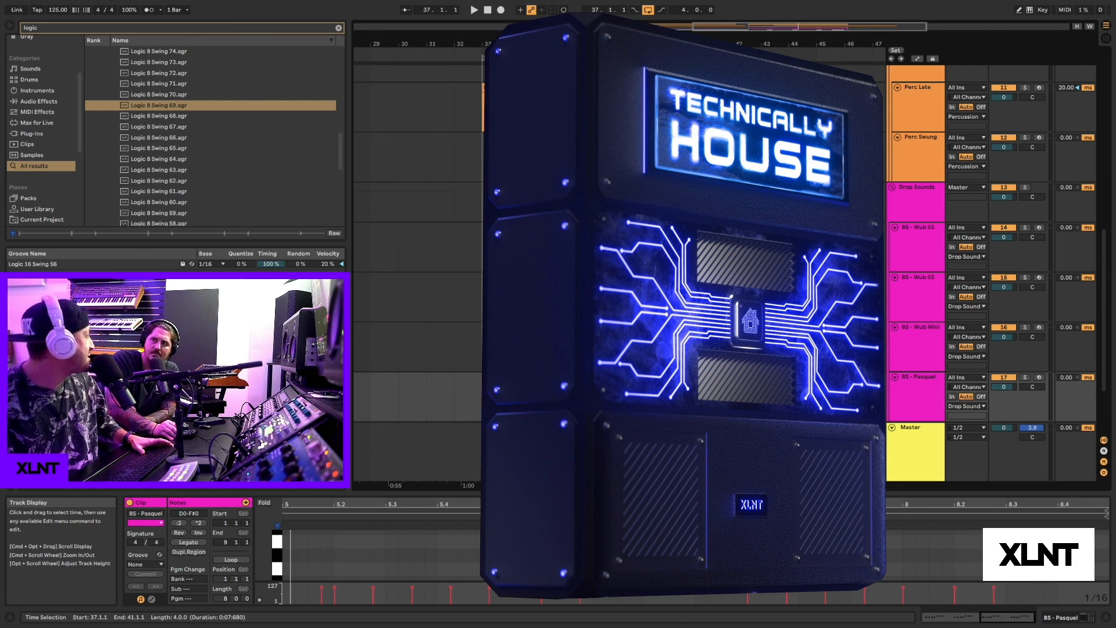
scroll(724, 274, up, 10)
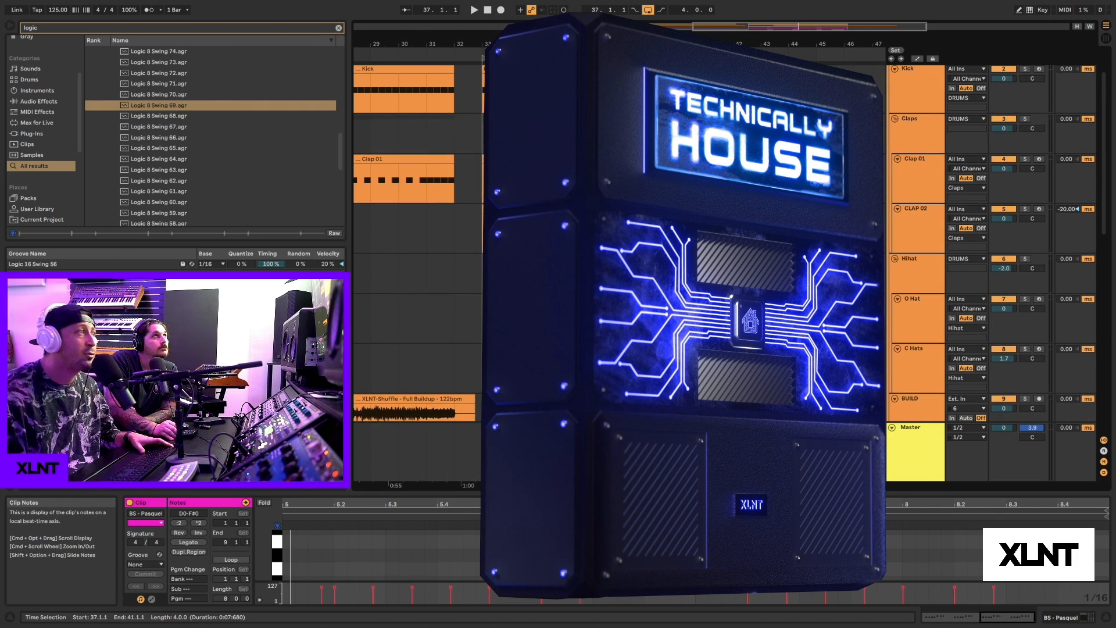
scroll(725, 273, down, 10)
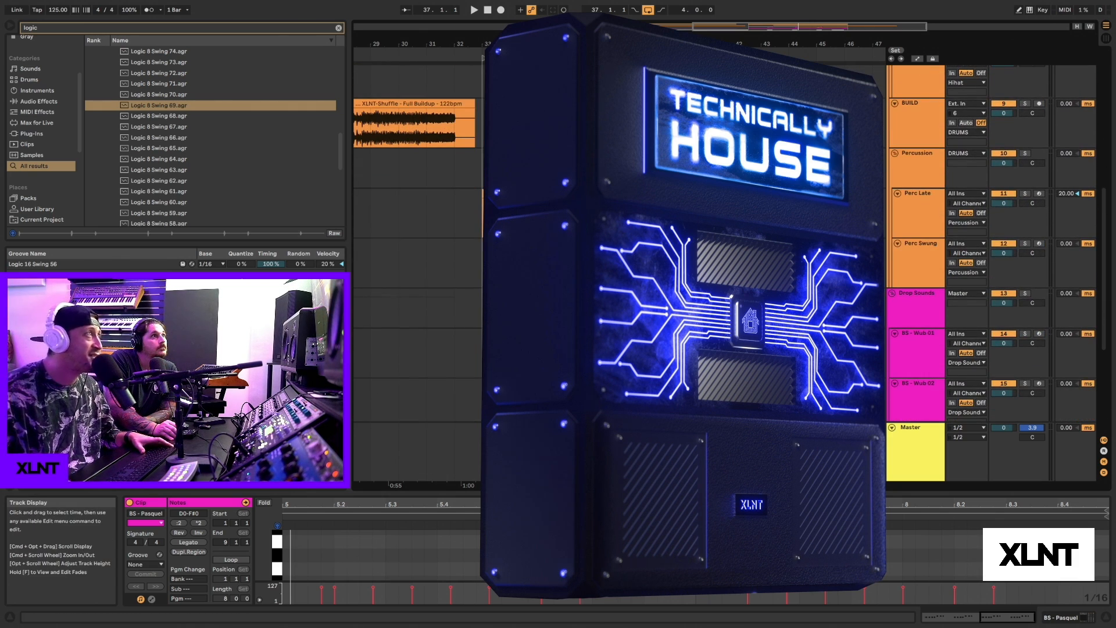
drag(572, 44, 572, 39)
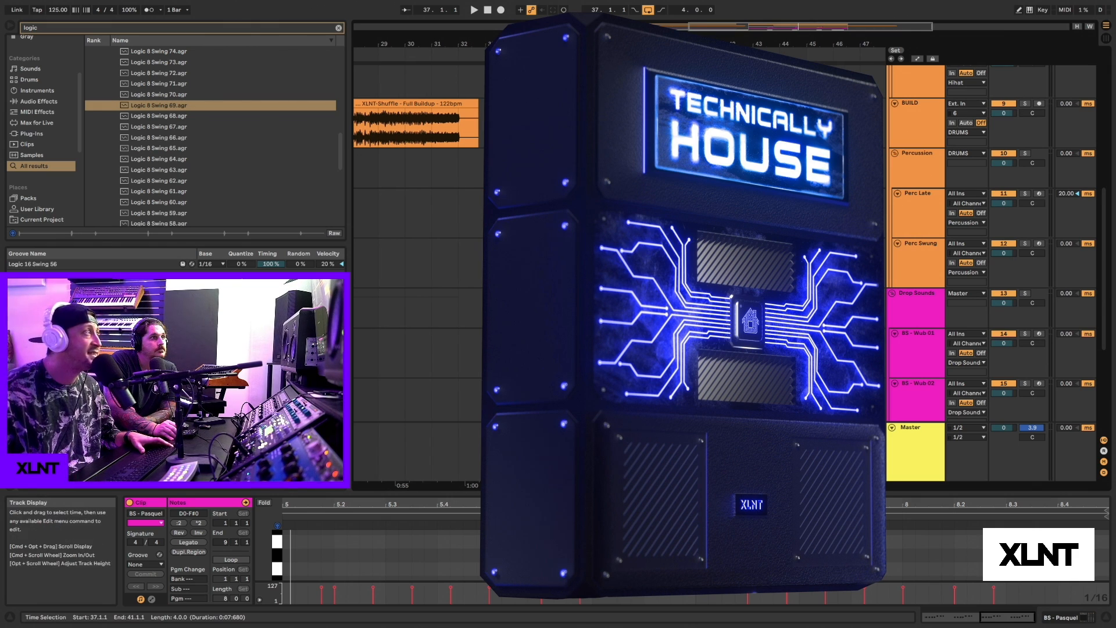
scroll(725, 273, up, 8)
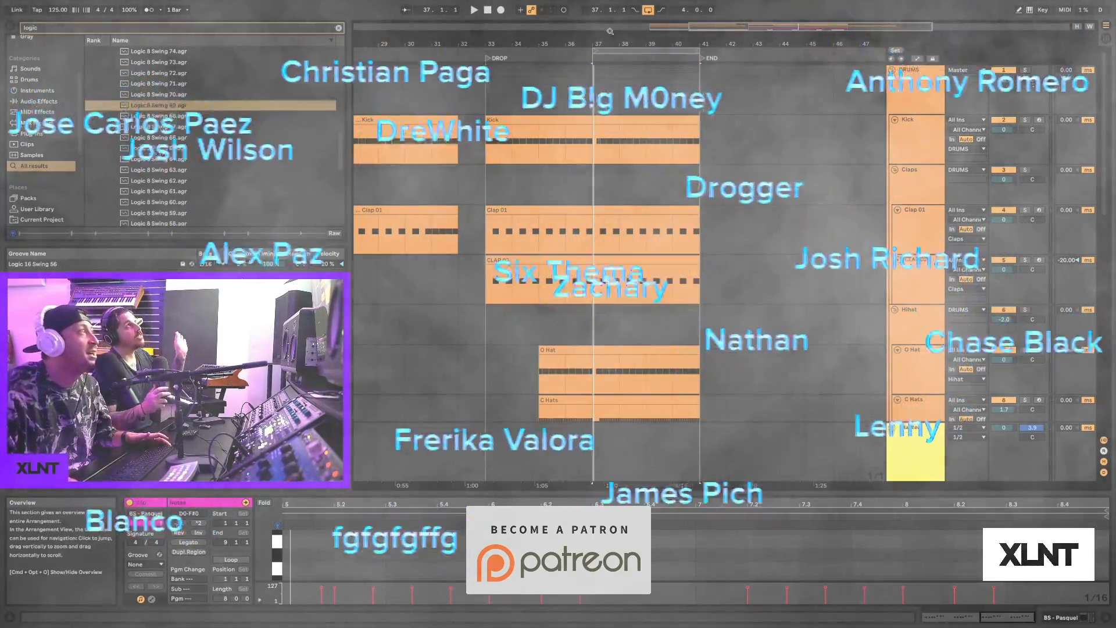
drag(609, 31, 599, 45)
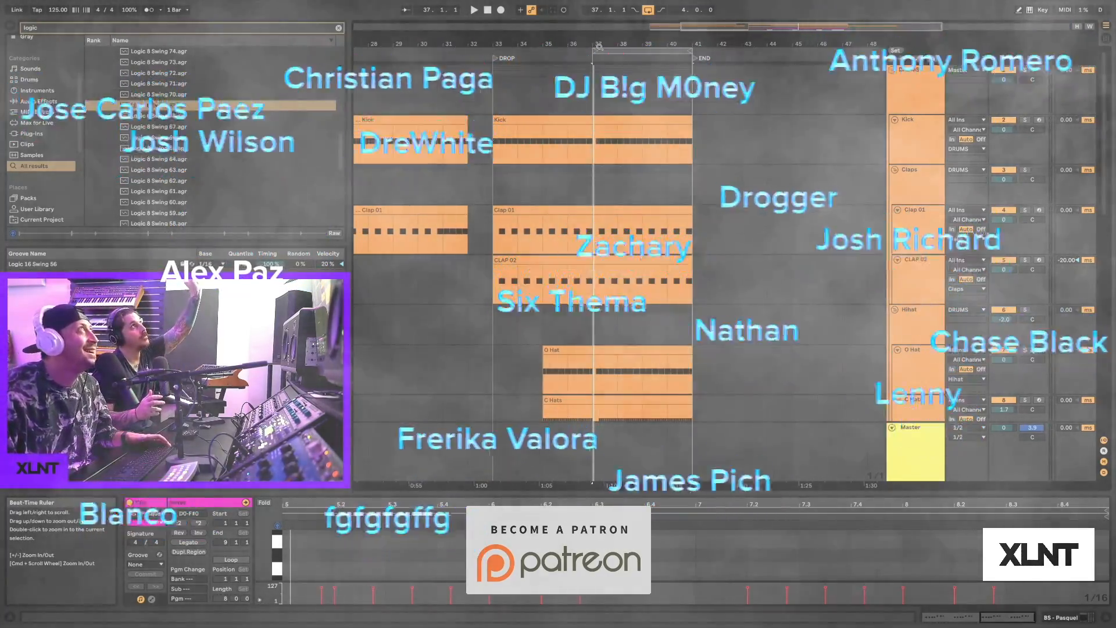